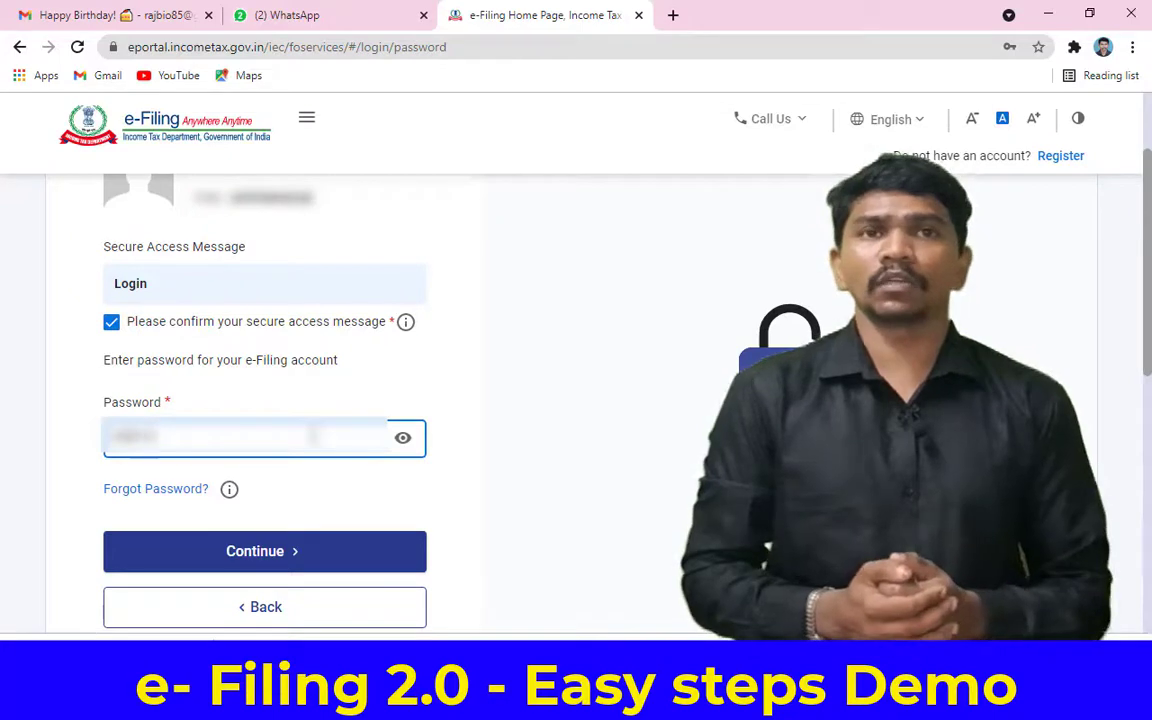
Step: Enter the account password in the login page's Password field
text(123)
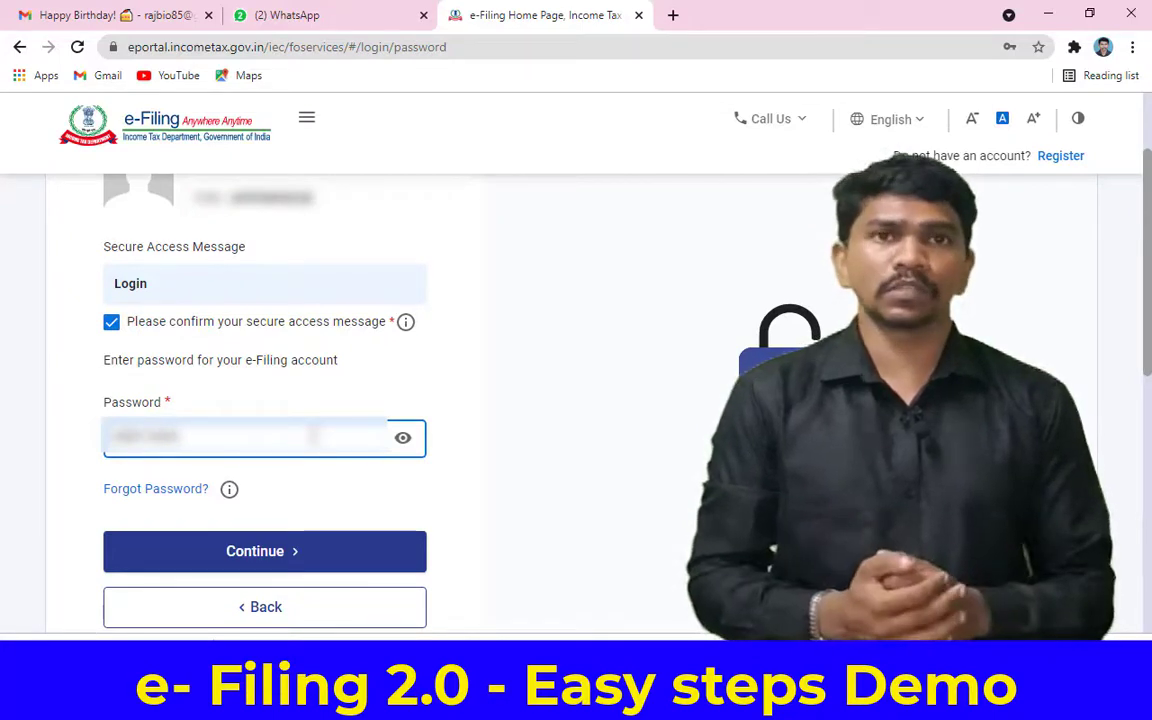
text(45)
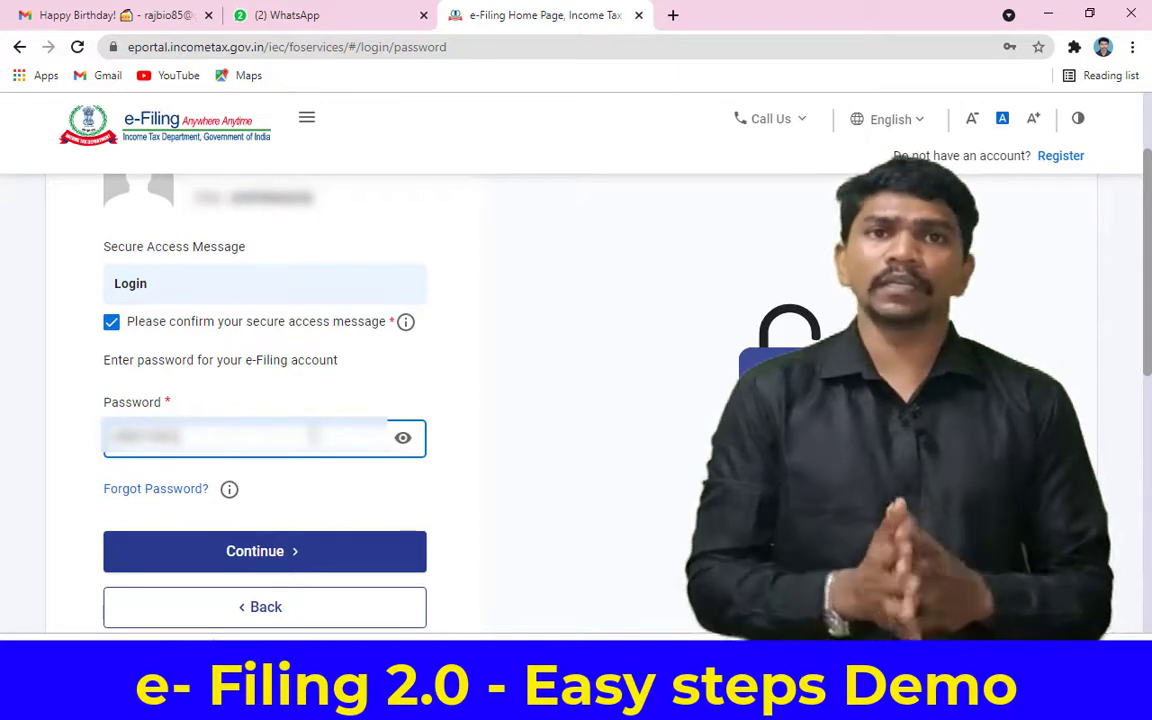
text(678)
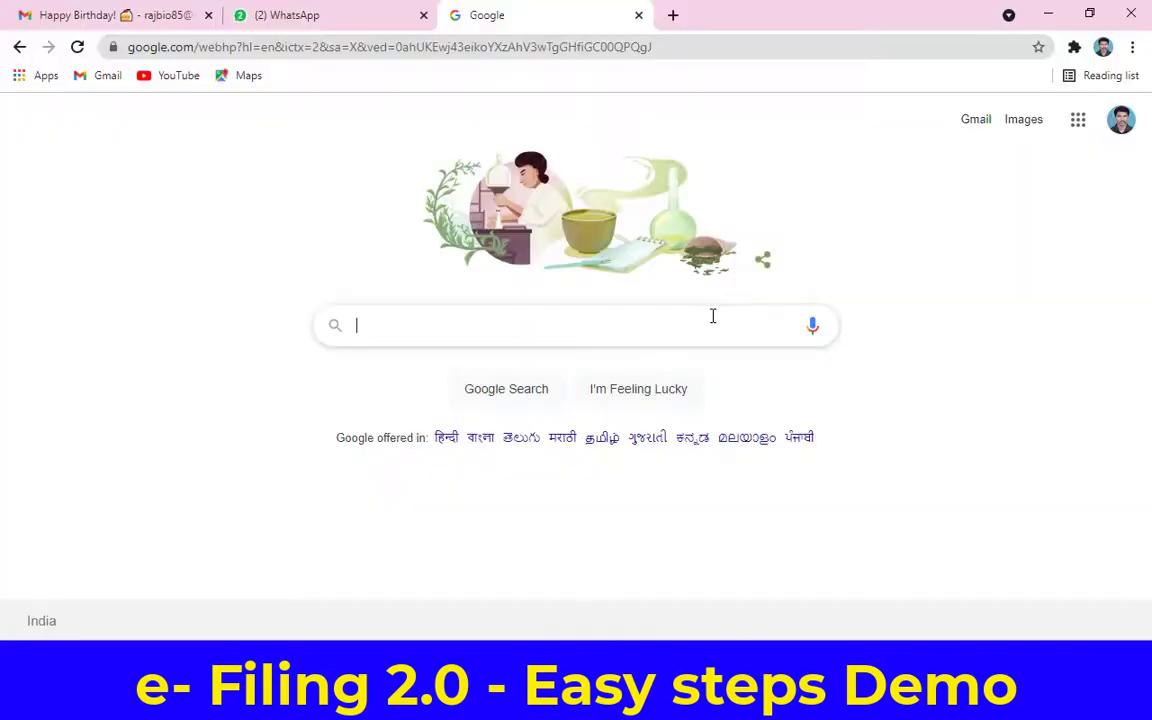
Step: Search Google for 'e filing' using the suggested query
text(e)
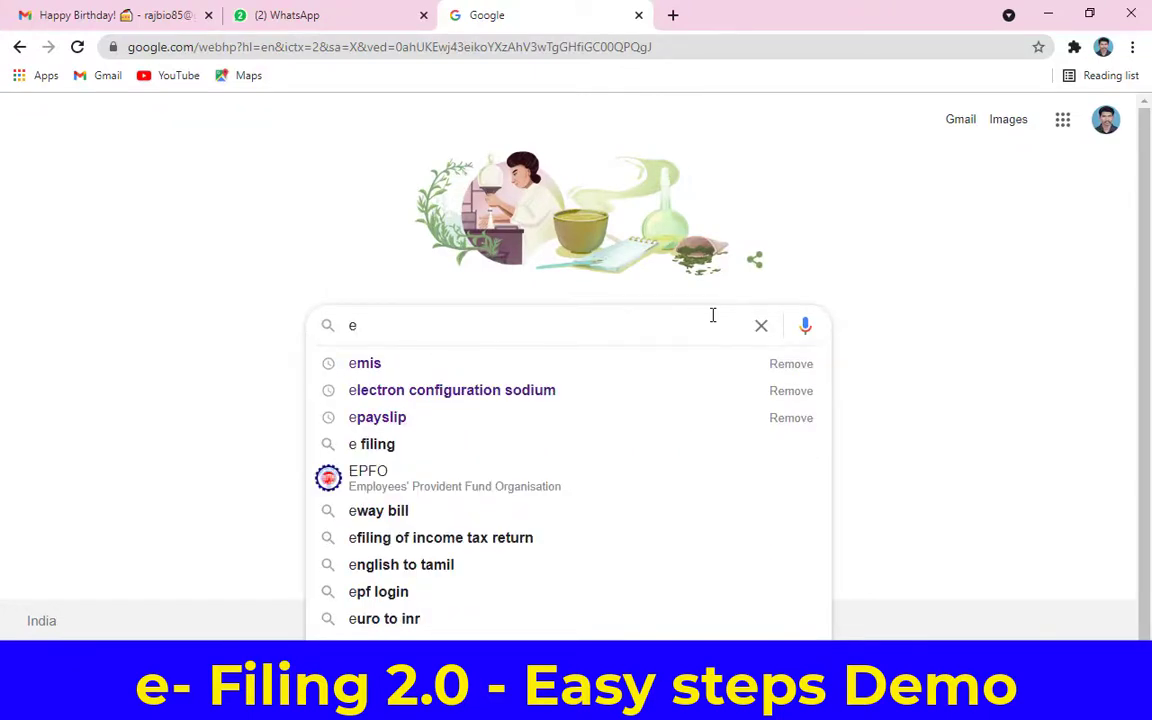
key(Down)
key(Down)
key(Down)
key(Down)
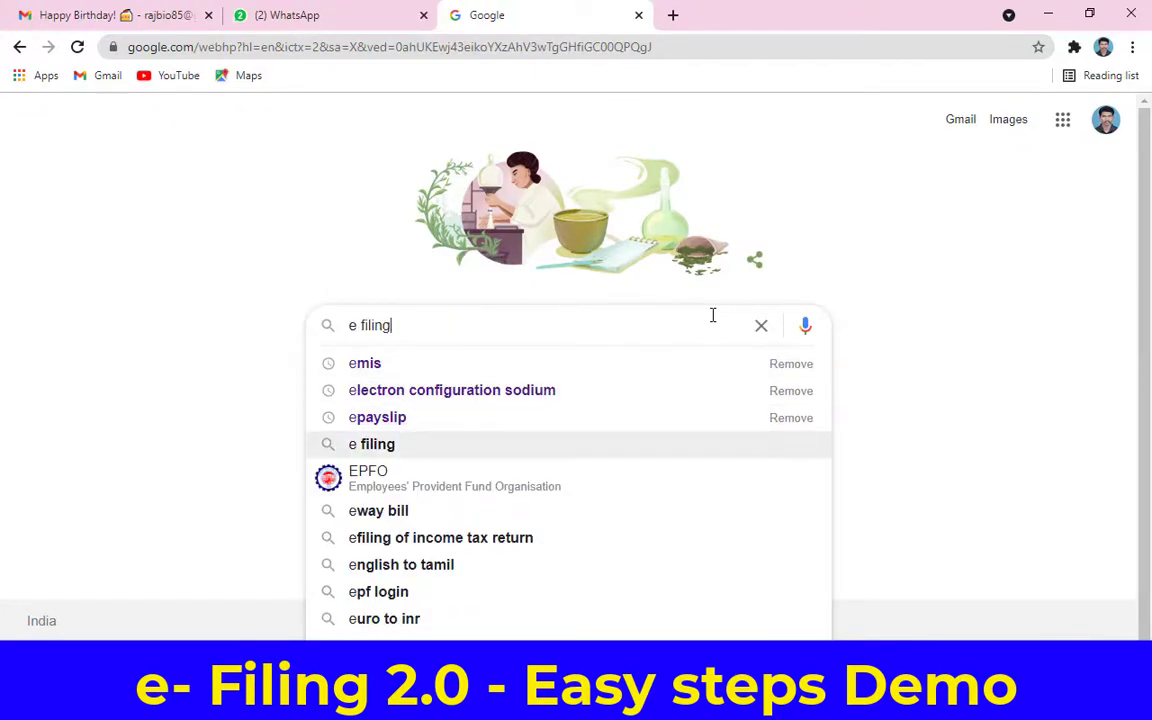
key(Return)
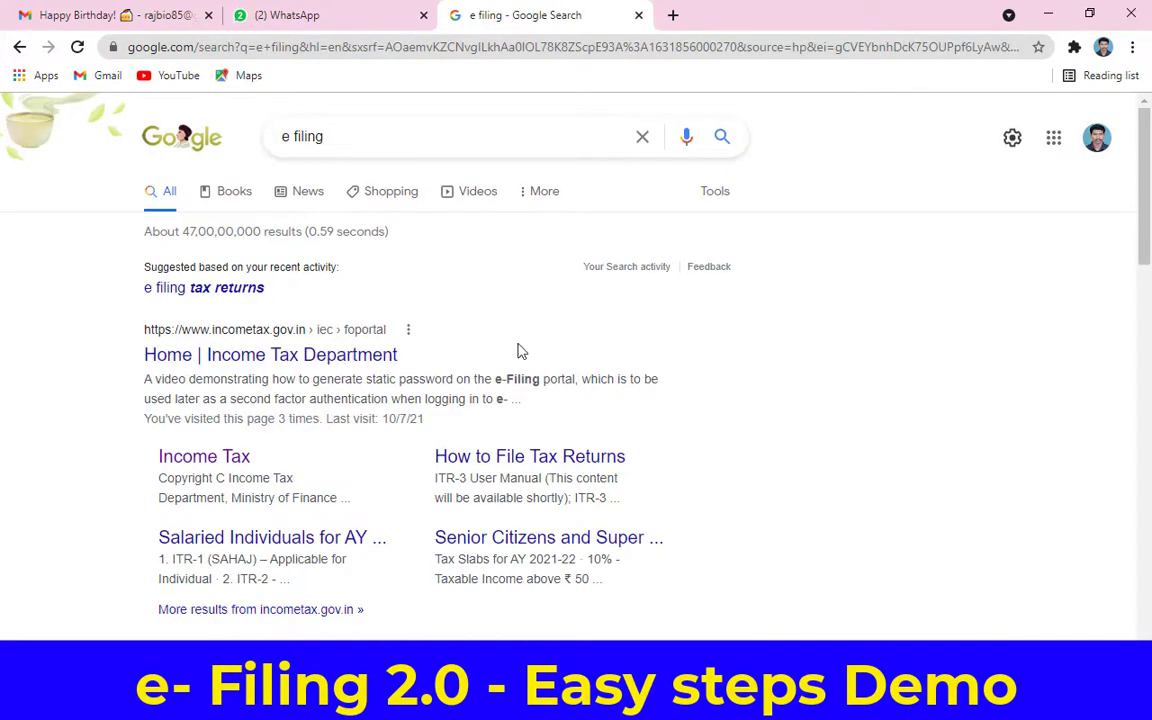
scroll(518, 350, down, 2)
scroll(520, 348, up, 2)
Step: Refine the Google search to 'e filing 2.0' from the suggestions
click(499, 137)
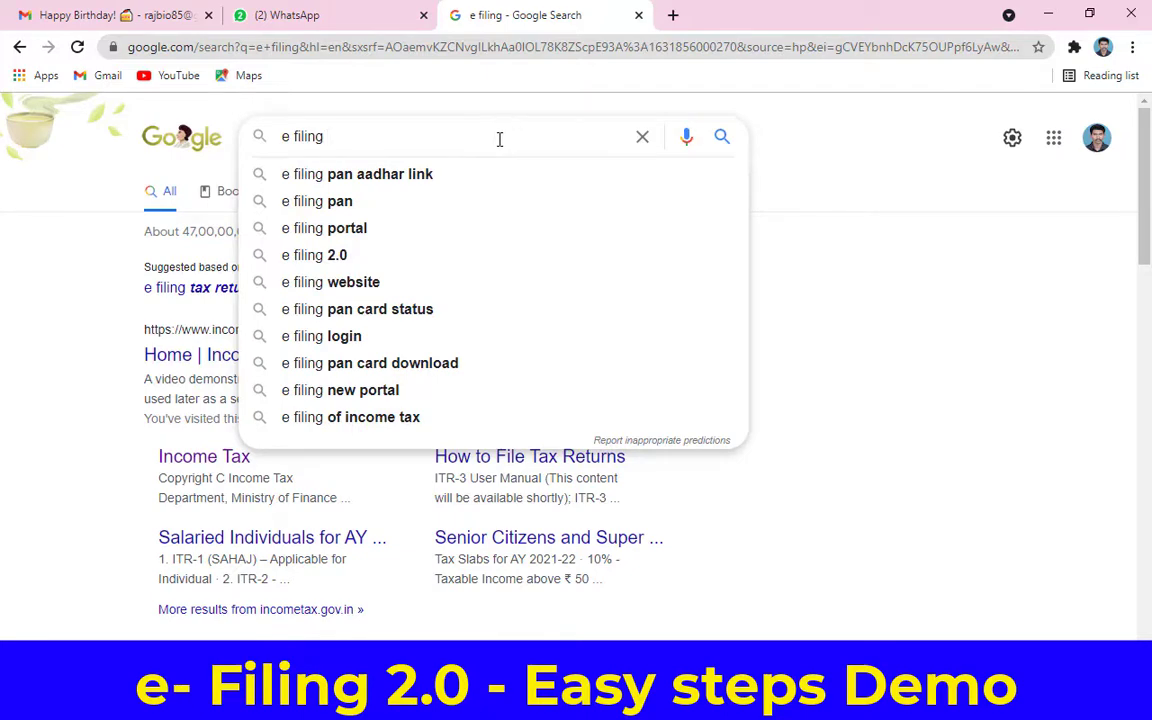
key(Down)
key(Down)
key(Down)
key(Down)
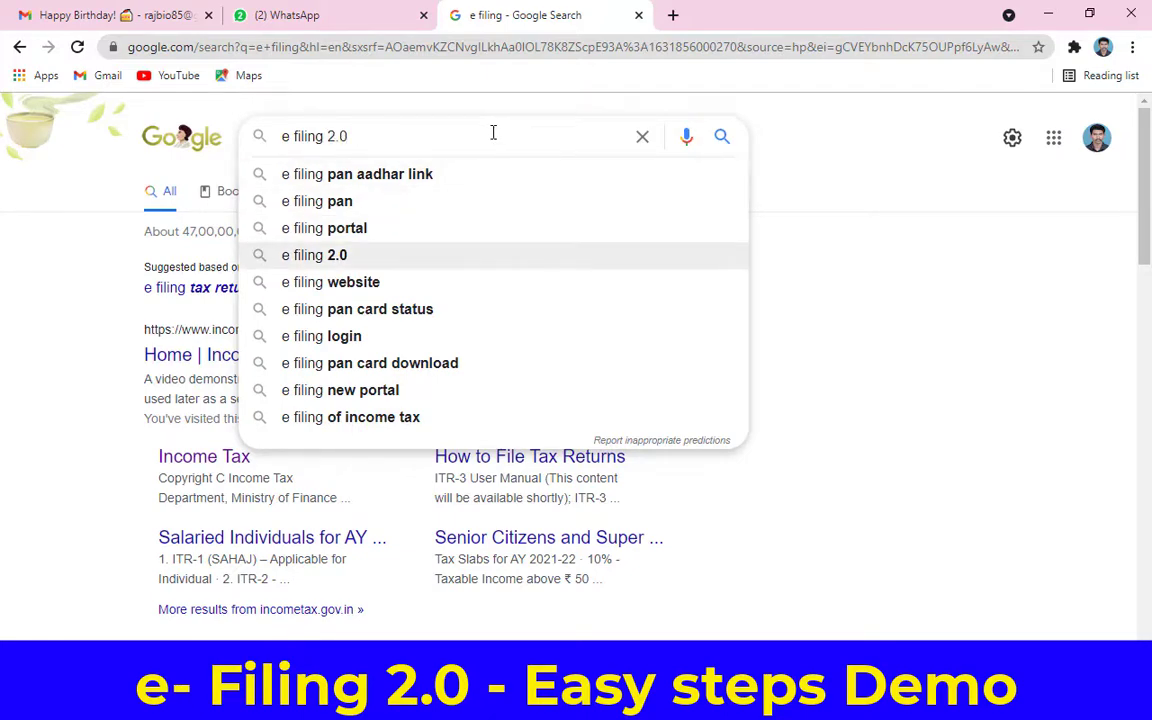
key(Return)
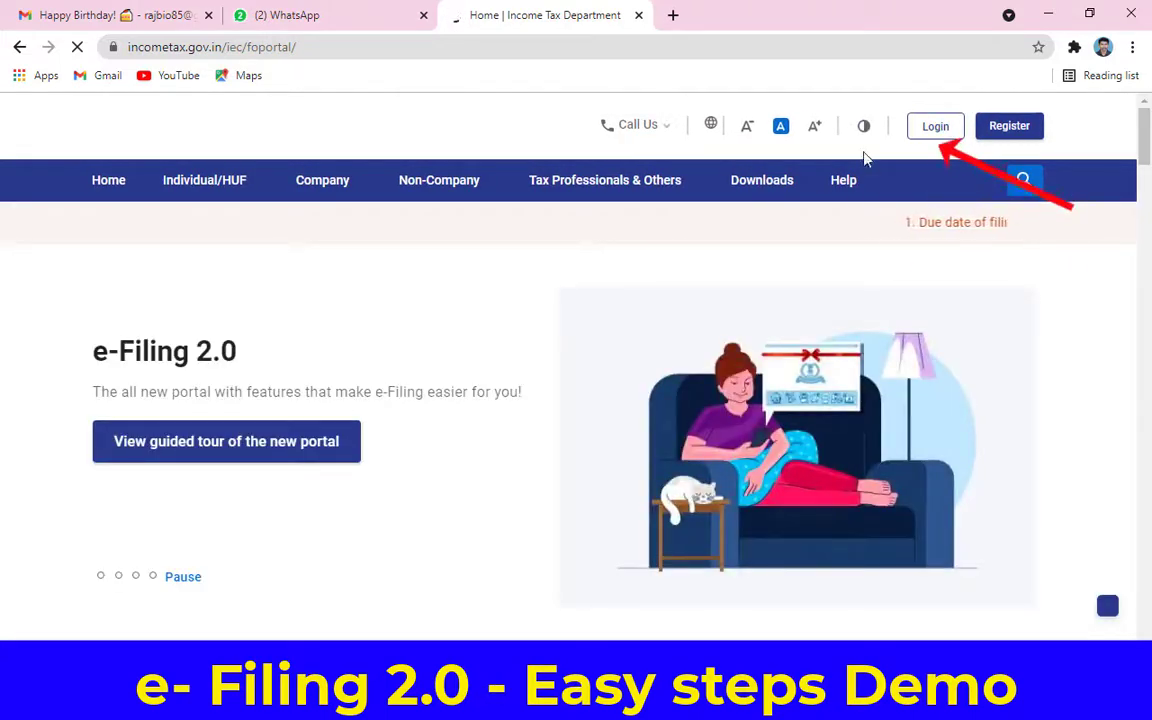
Step: Open the e-Filing login page and enter the PAN as the User ID
click(237, 447)
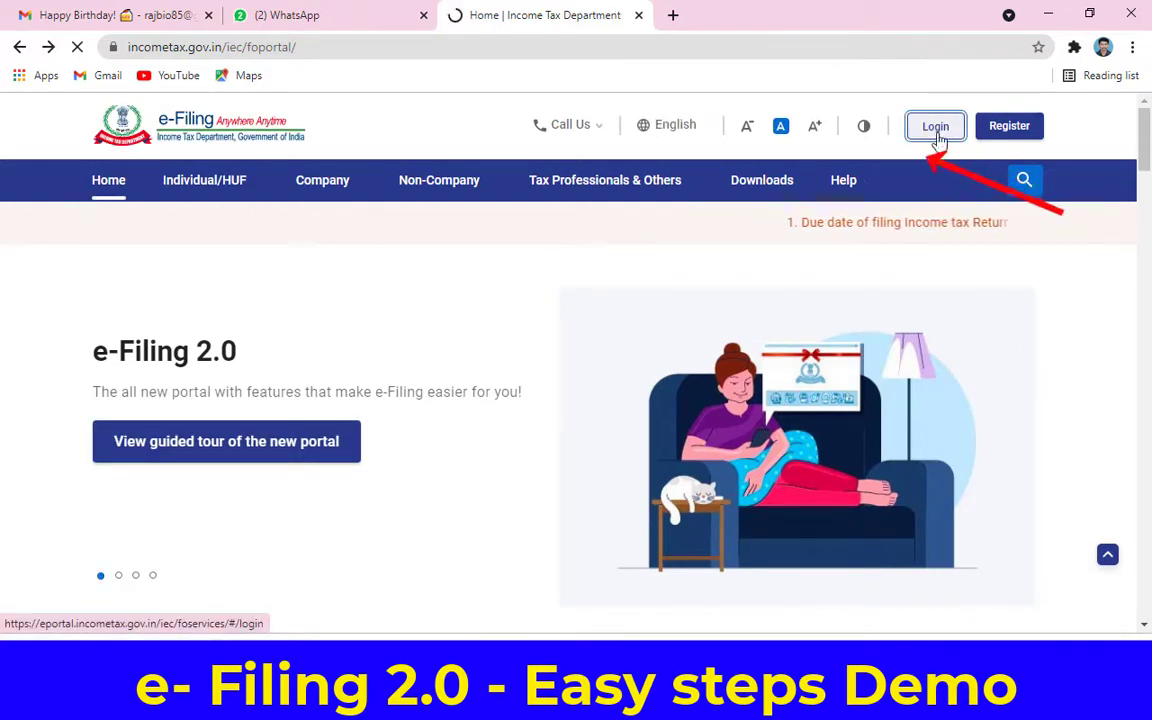
click(930, 136)
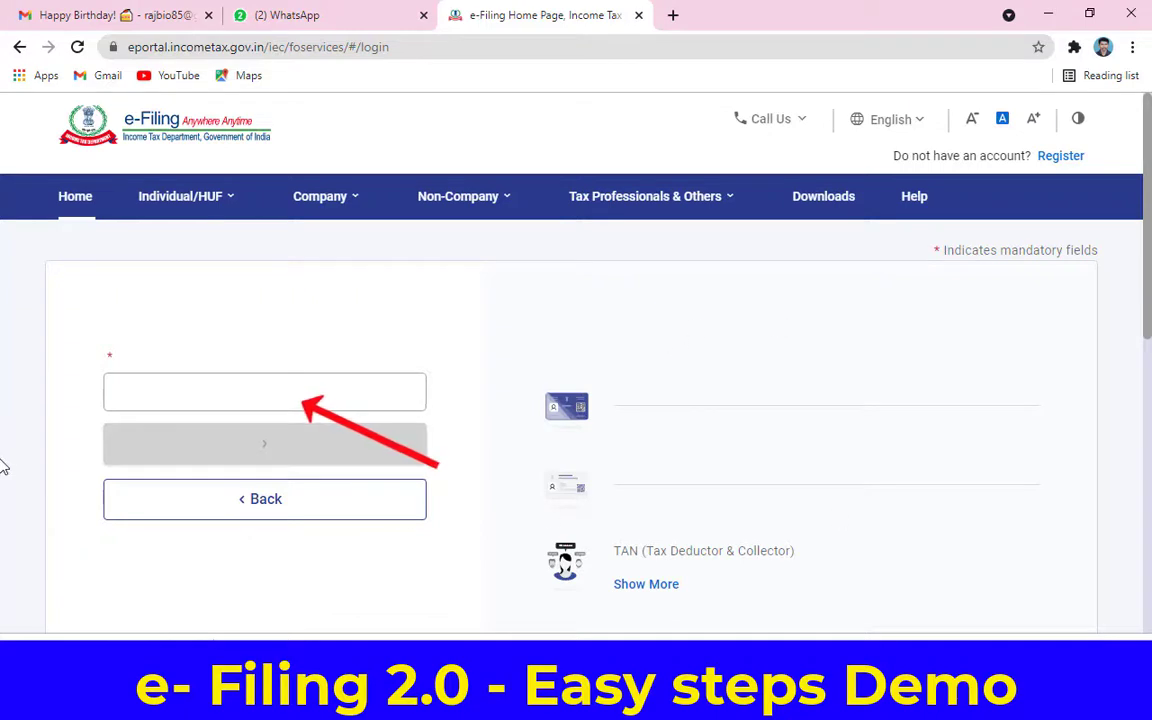
click(193, 425)
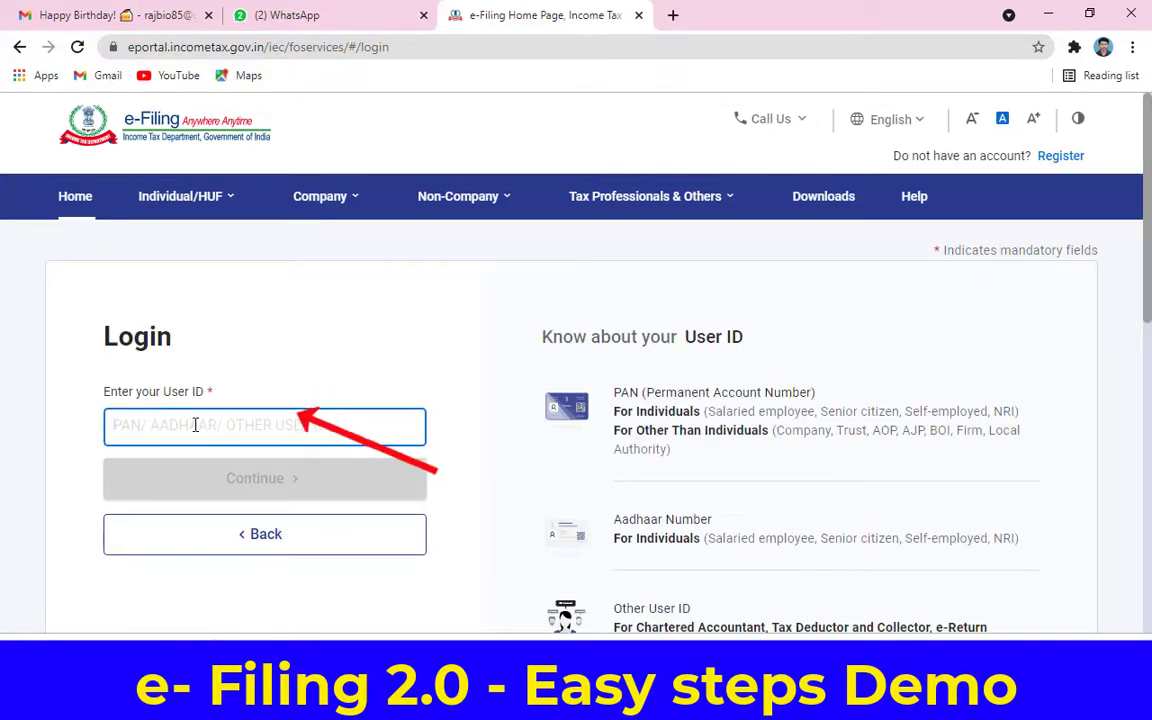
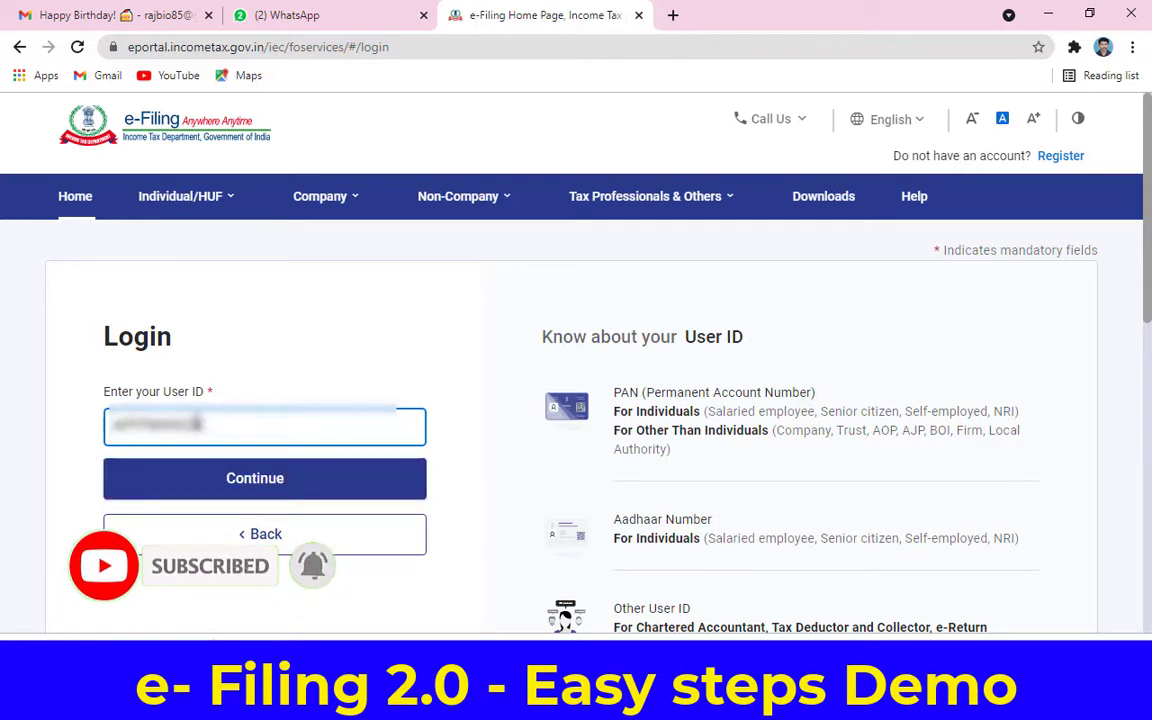
Step: Submit the User ID, tick the secure access message, enter the password and log in
click(275, 490)
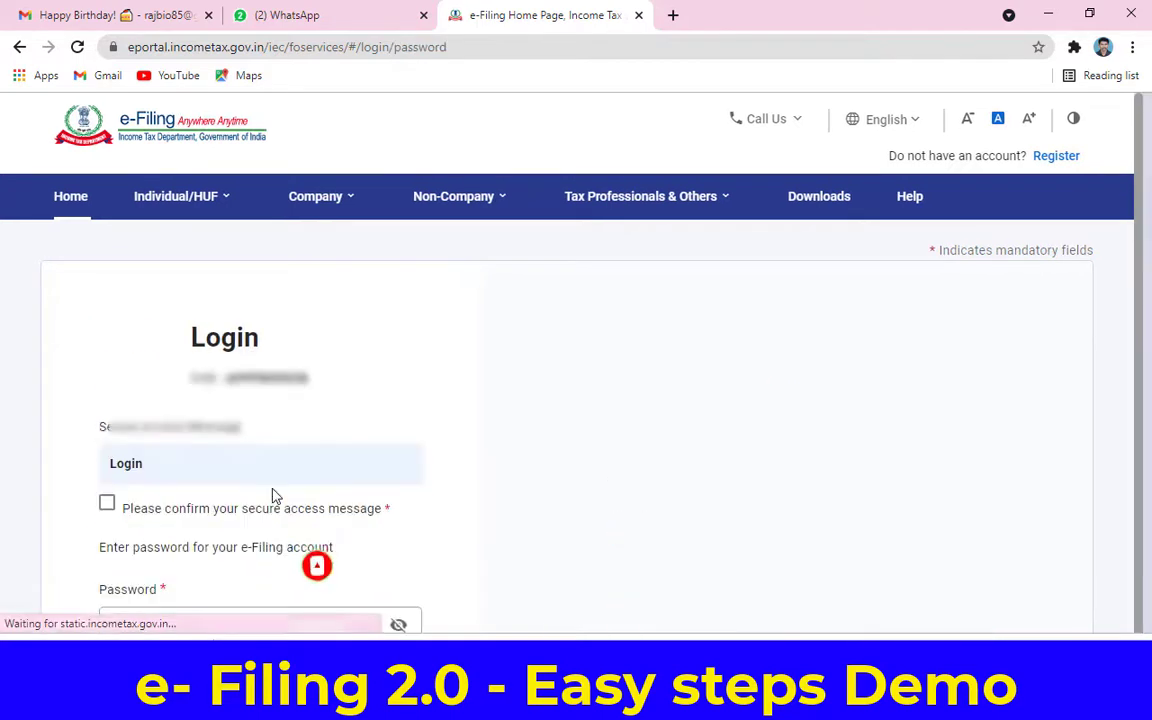
scroll(280, 495, down, 3)
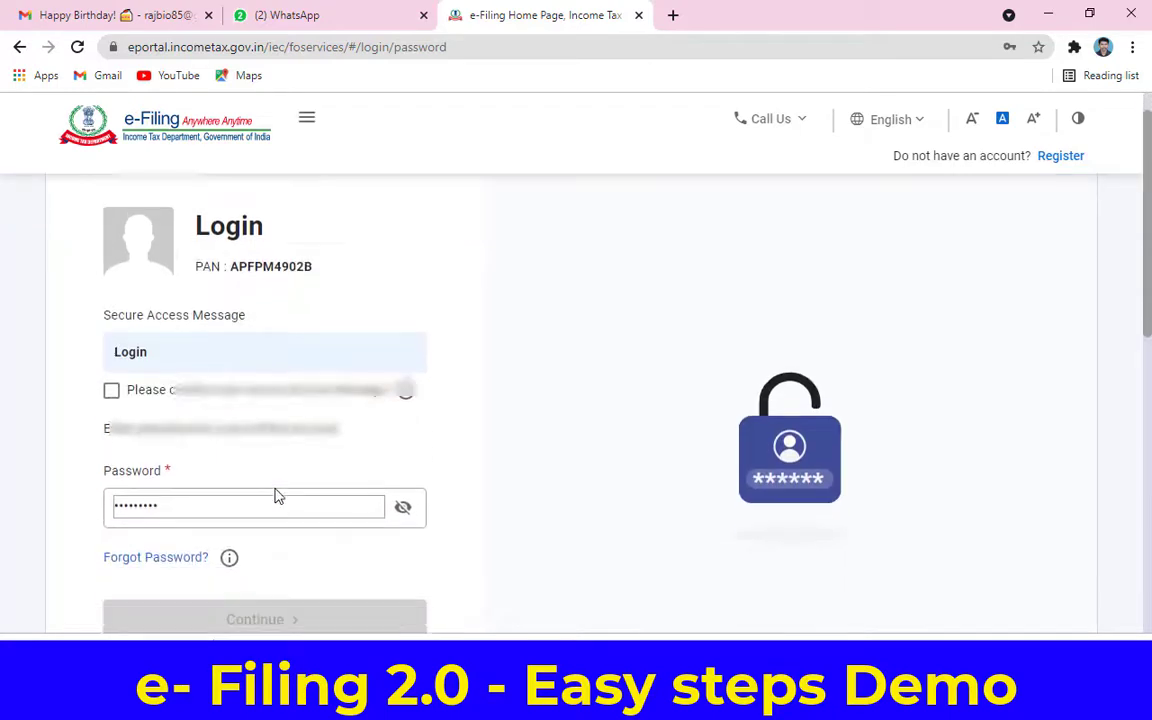
click(111, 323)
click(240, 438)
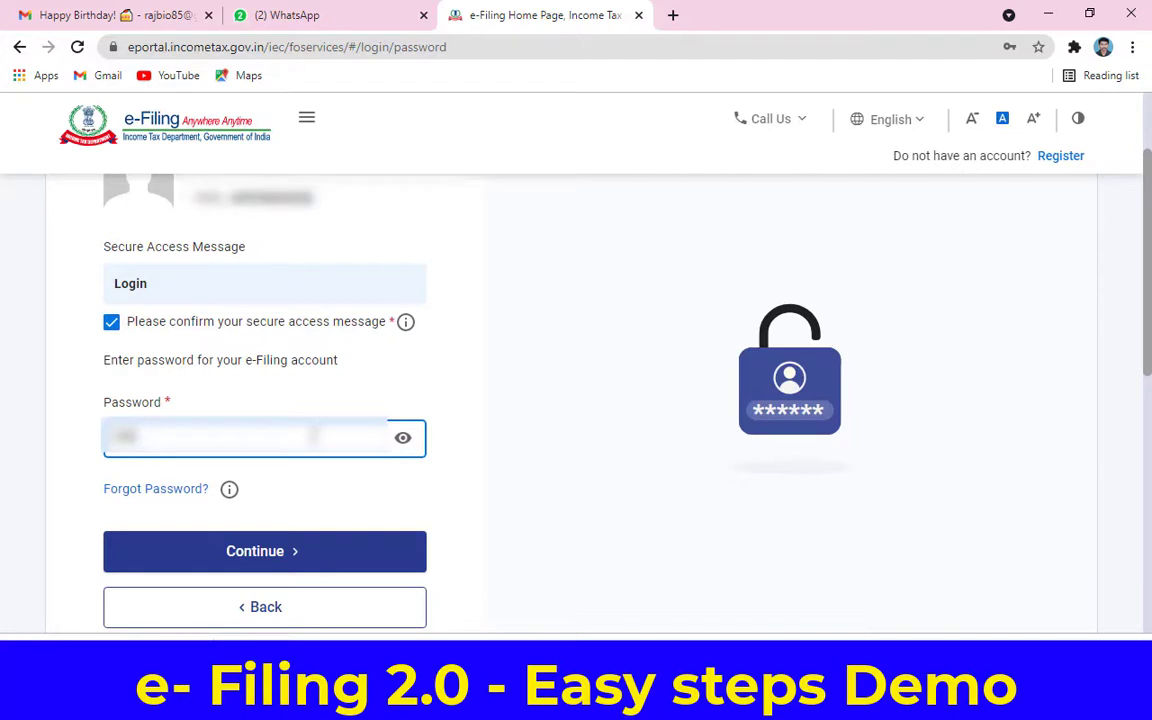
text(ab)
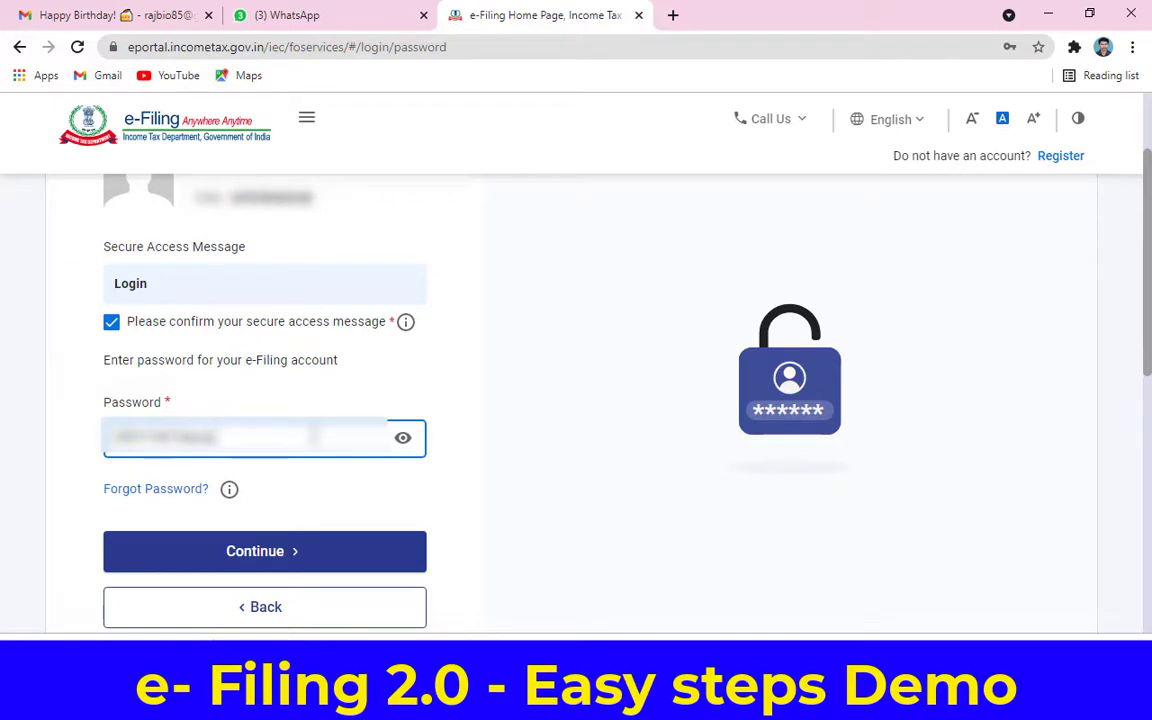
click(300, 551)
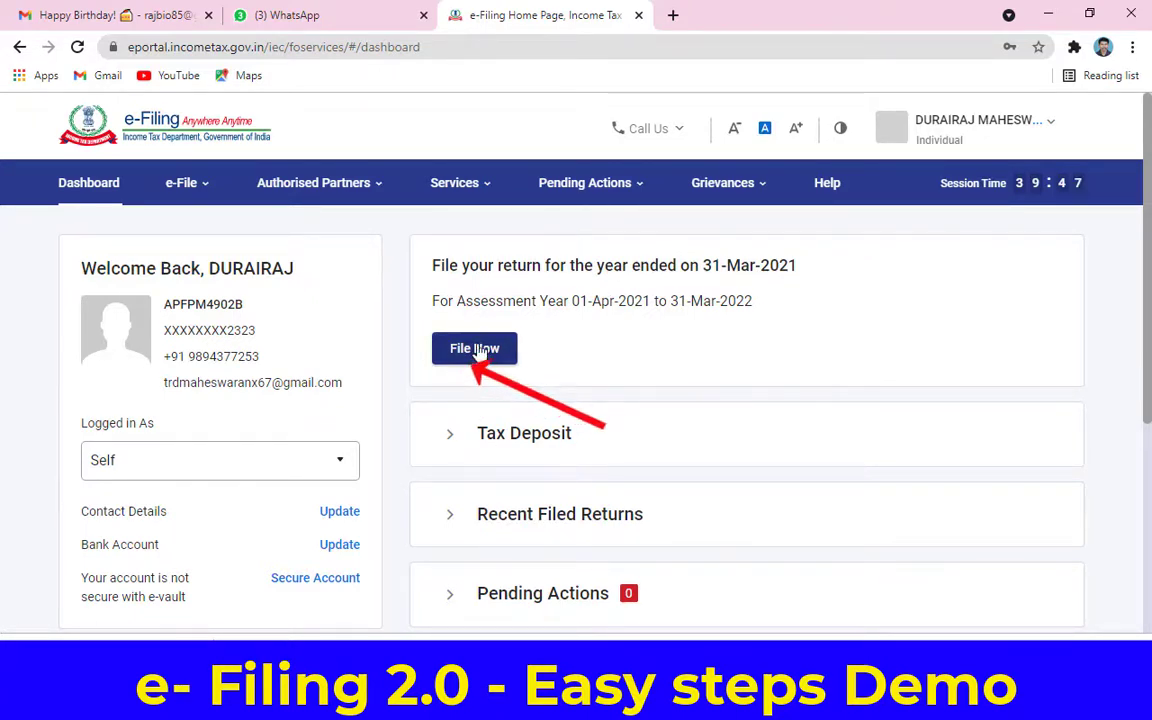
Step: Start a new online income tax filing for assessment year 2021-22
click(480, 354)
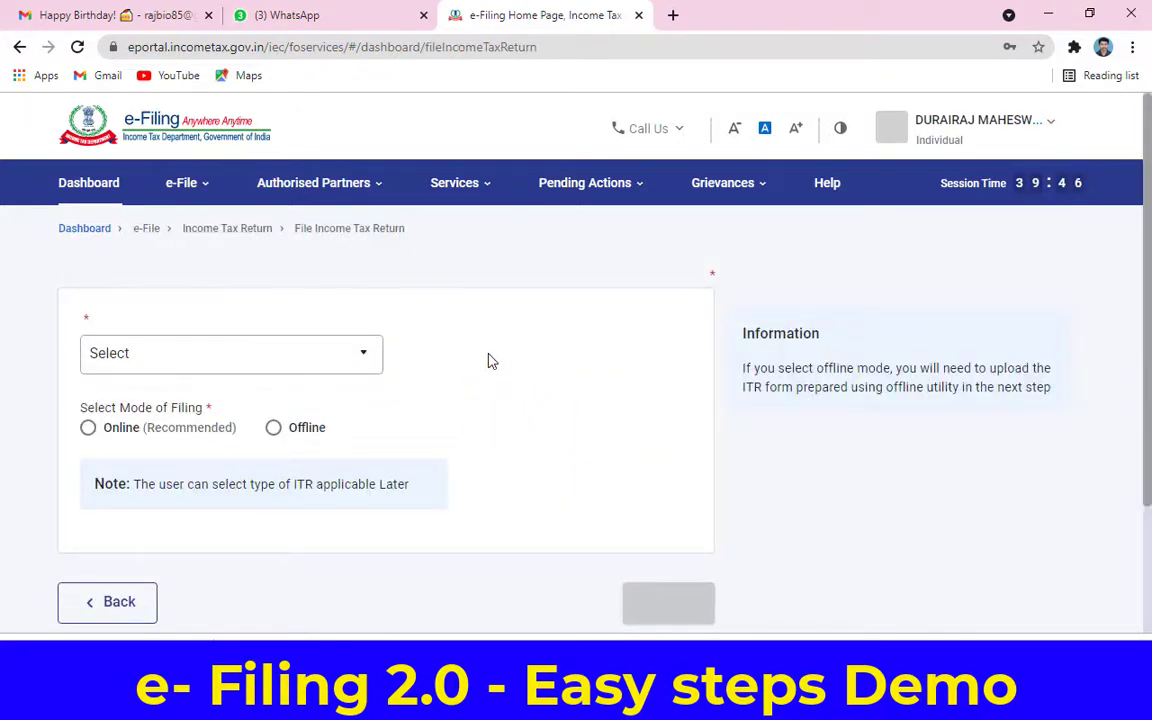
click(370, 396)
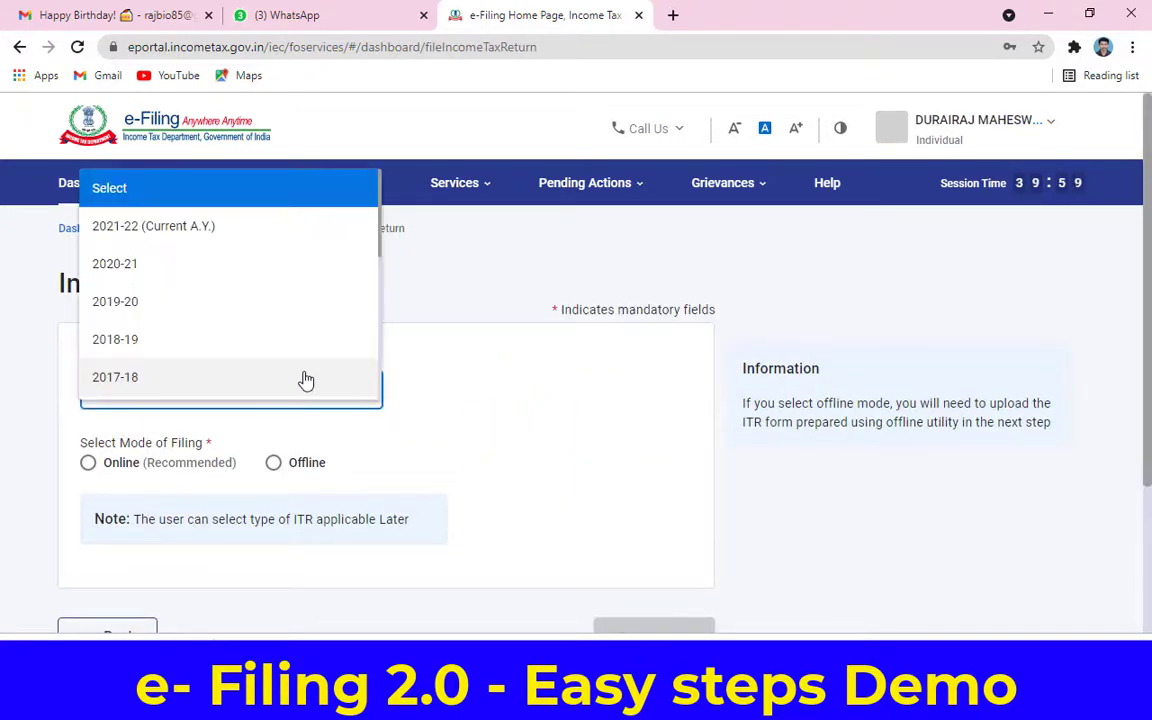
click(238, 235)
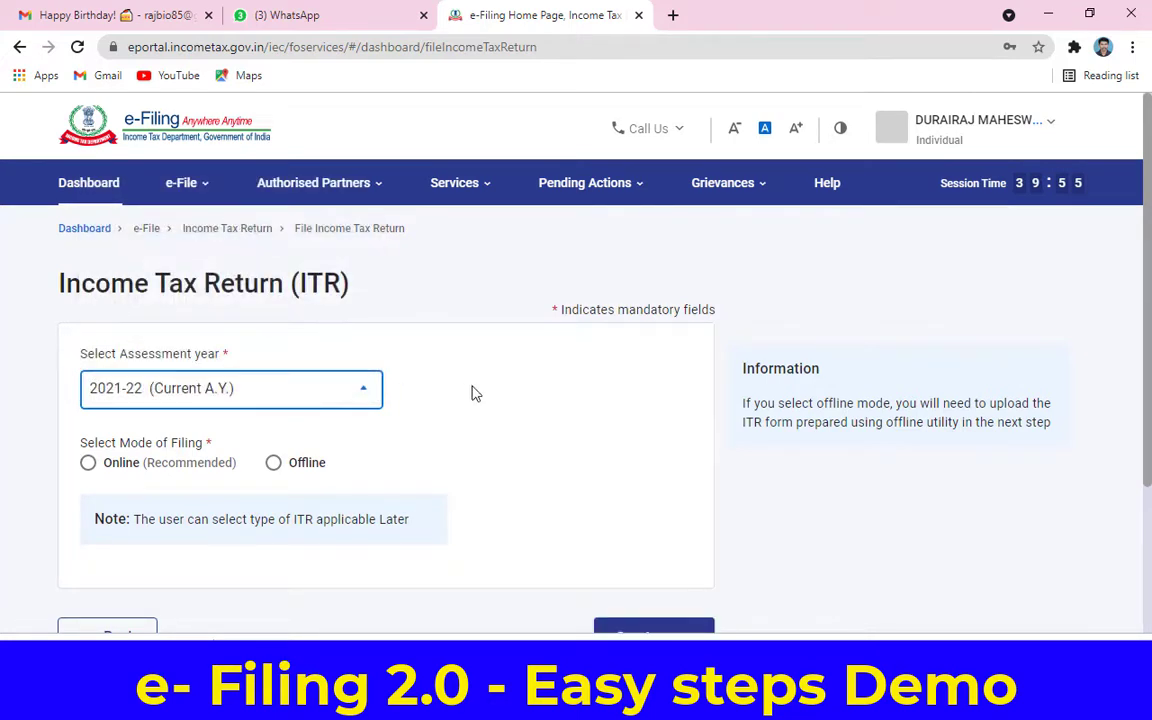
scroll(472, 393, down, 1)
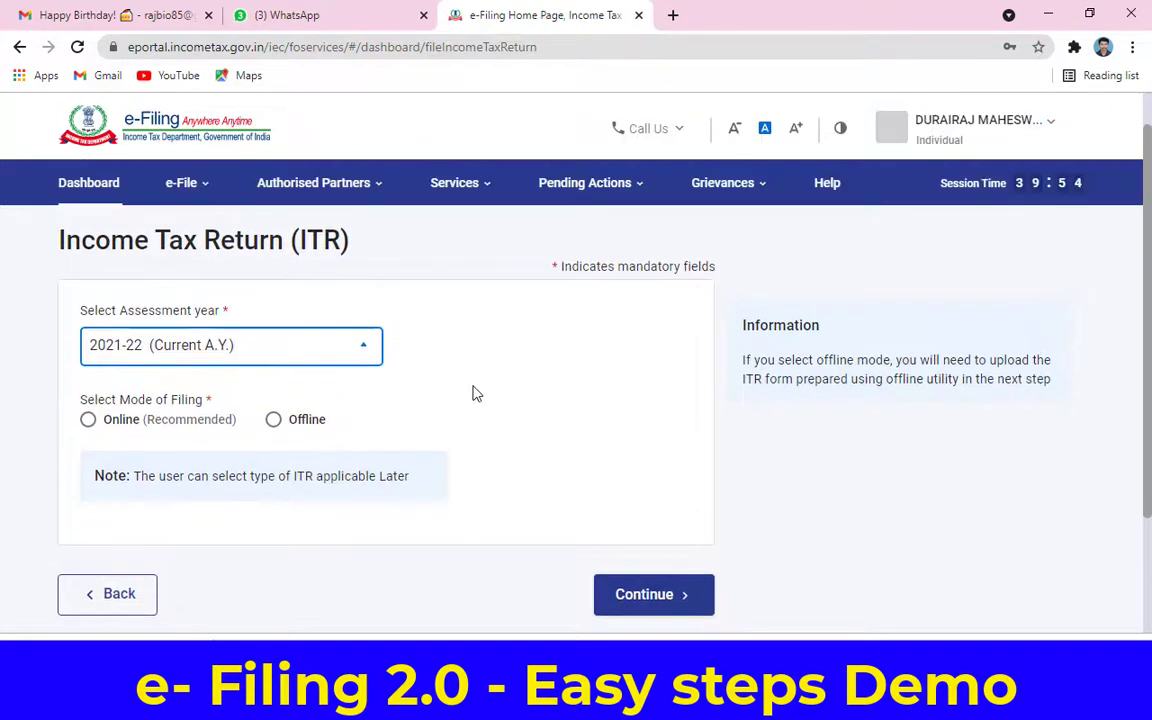
click(90, 420)
scroll(452, 424, down, 1)
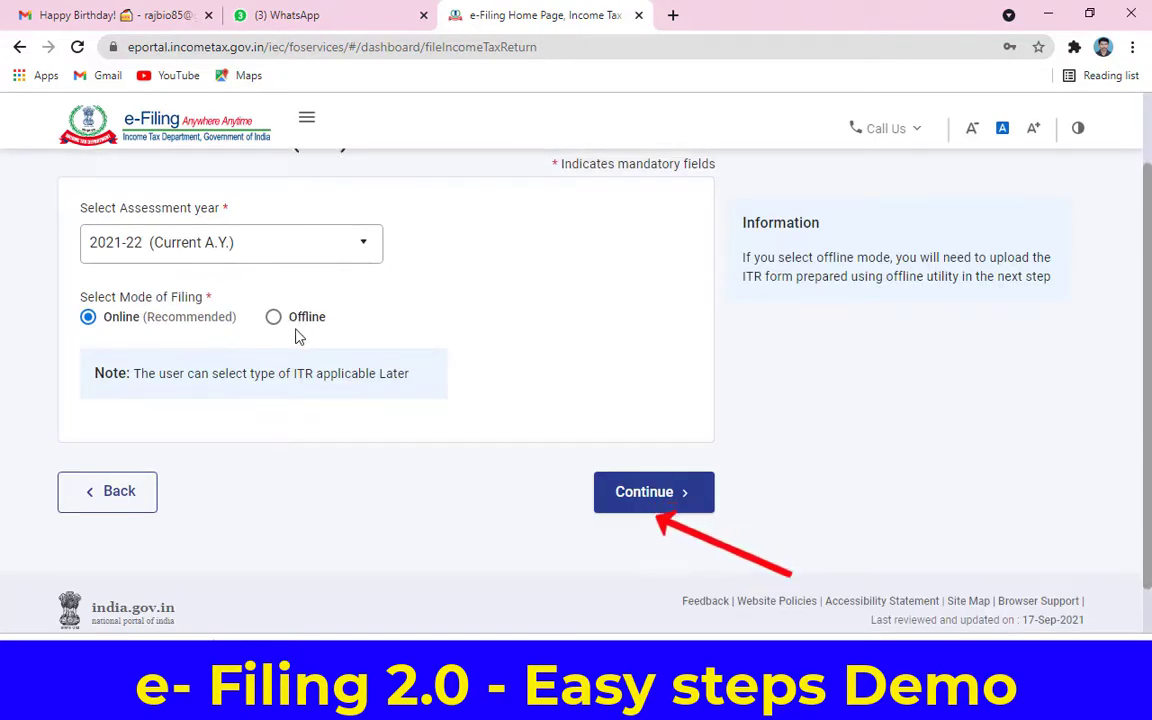
click(650, 496)
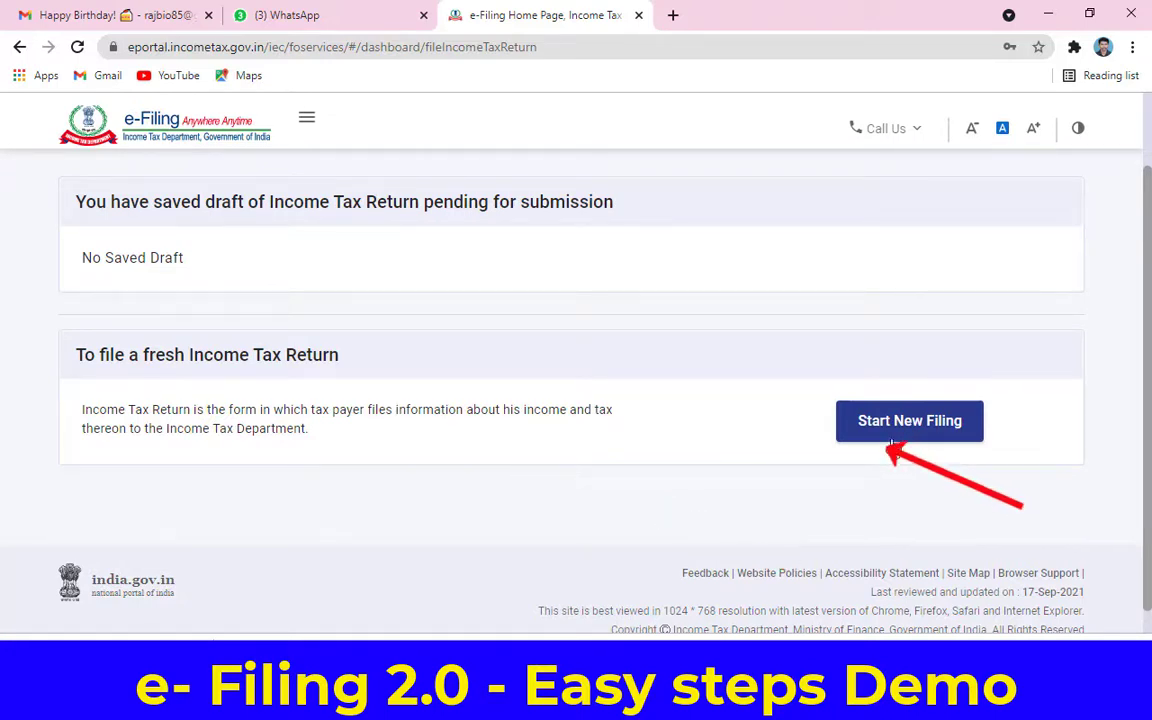
click(905, 425)
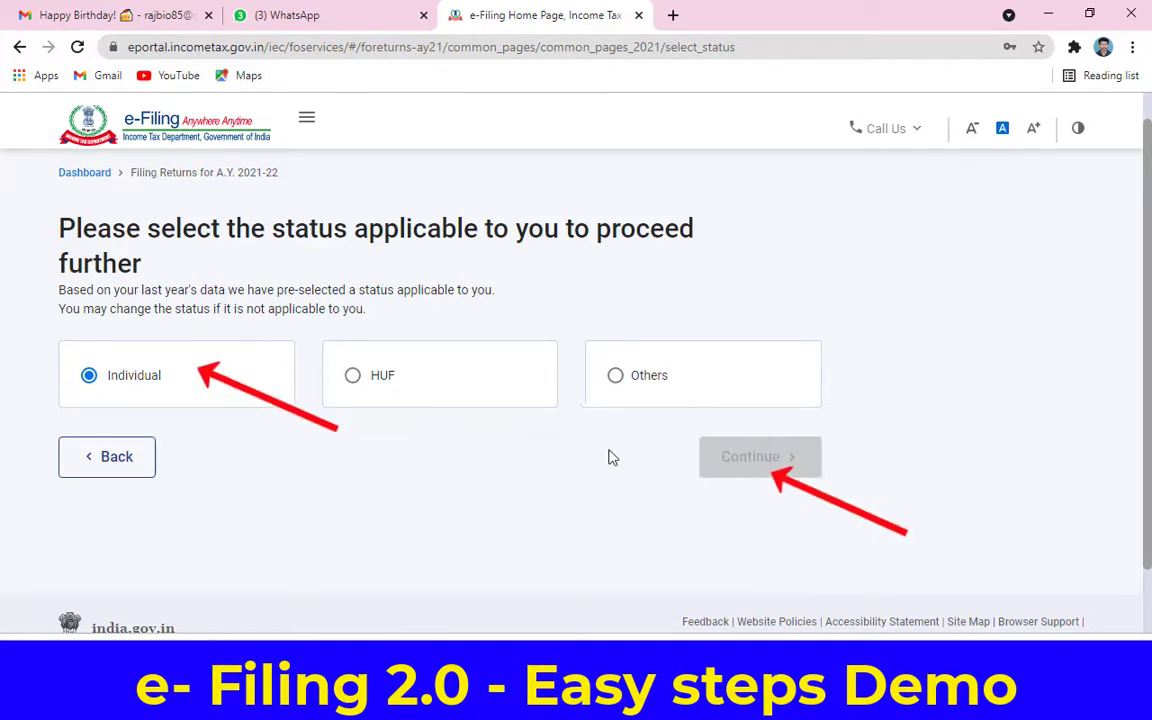
Step: Keep Individual as the filing status and proceed with form ITR - 1
click(186, 391)
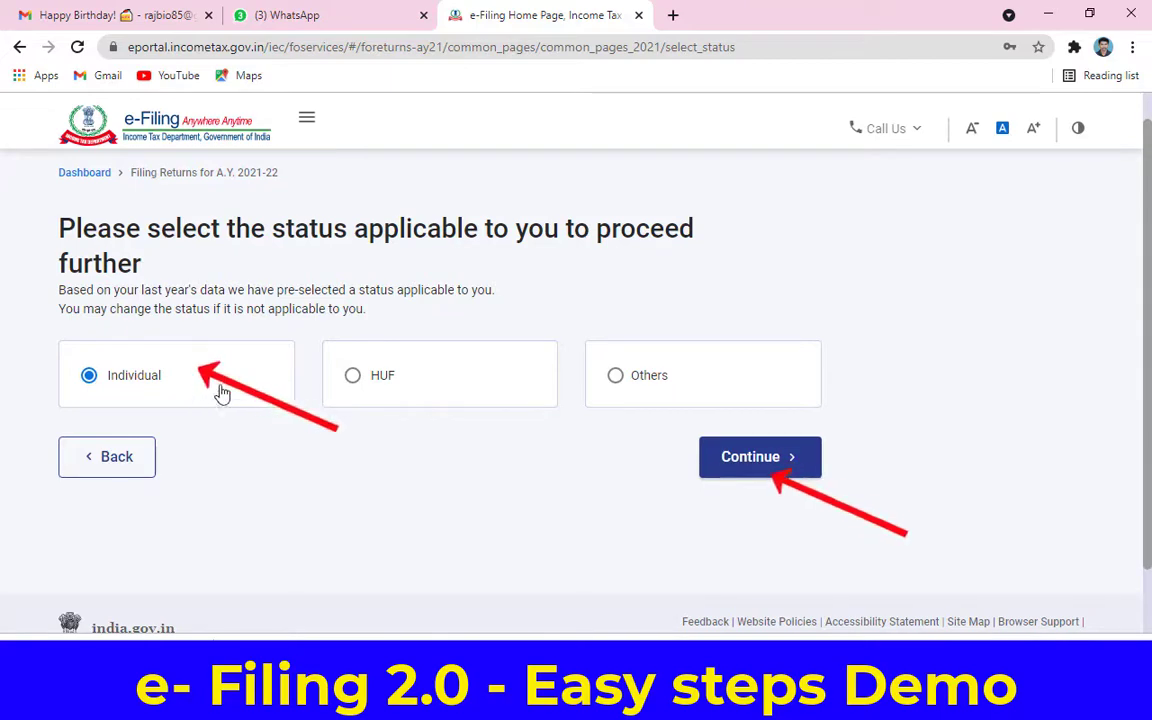
click(768, 466)
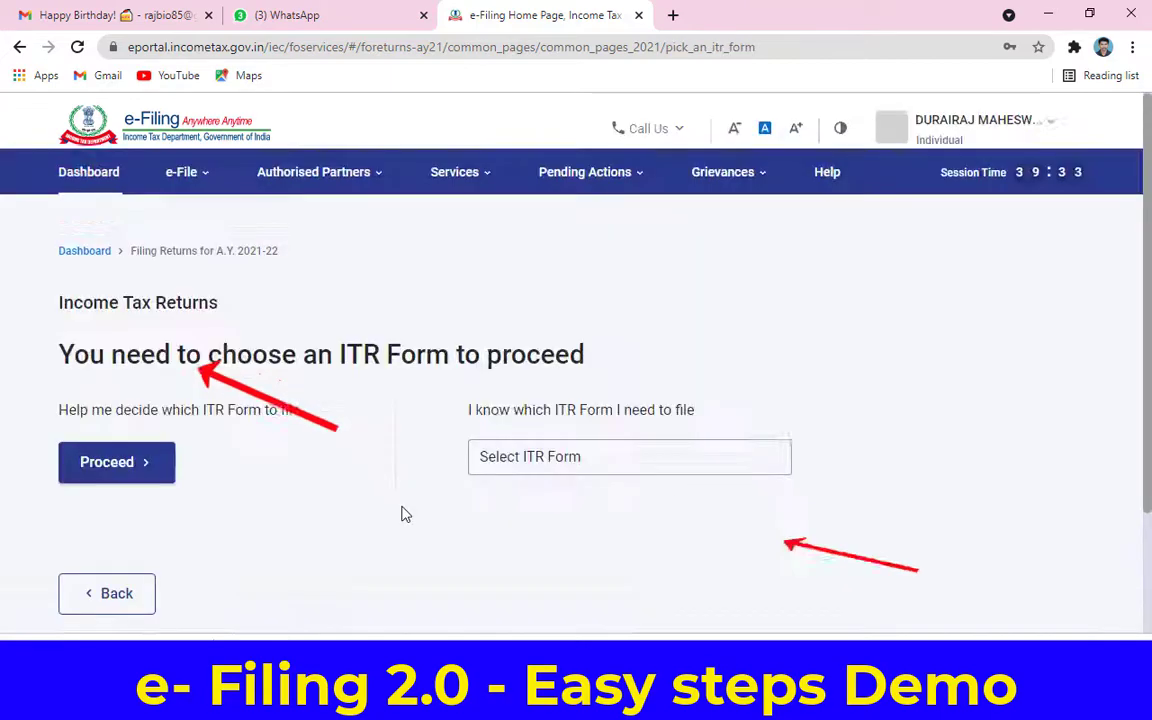
scroll(405, 514, down, 2)
click(543, 306)
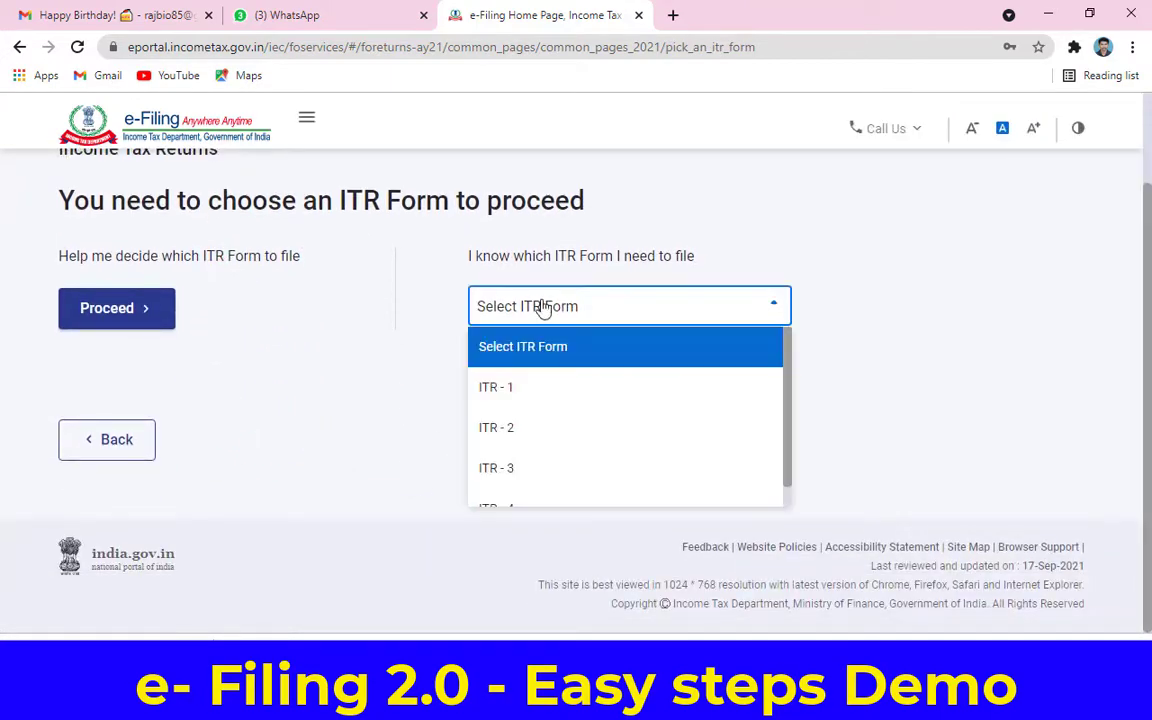
click(536, 393)
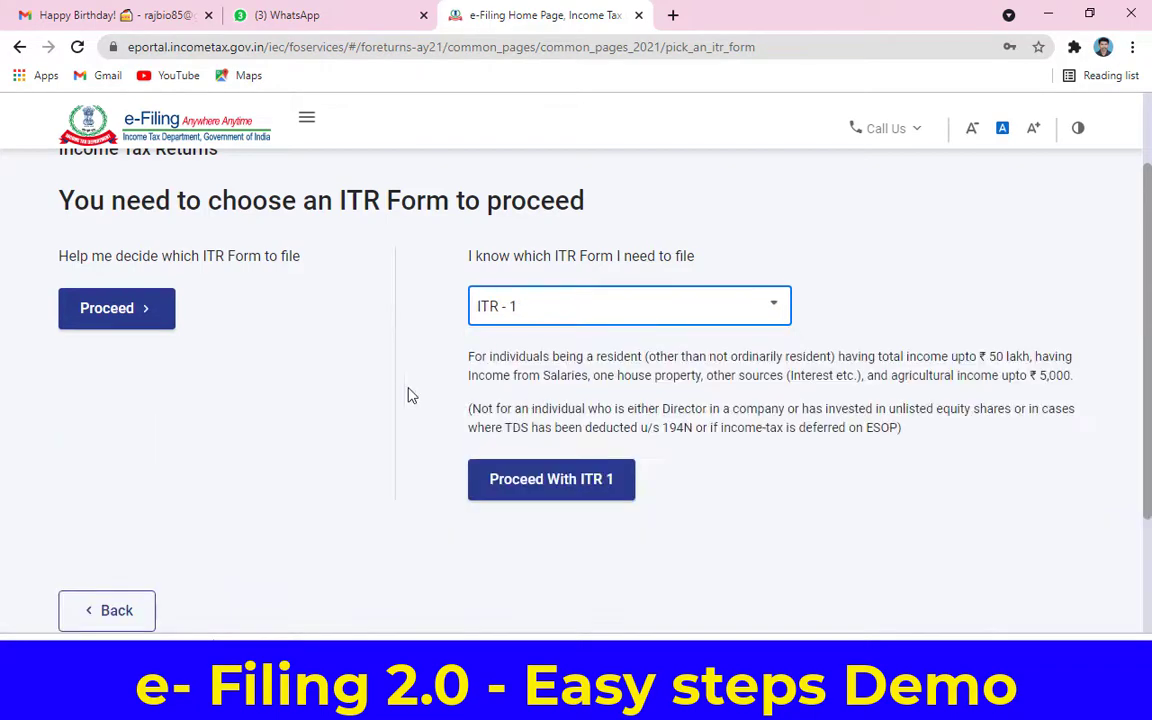
click(556, 480)
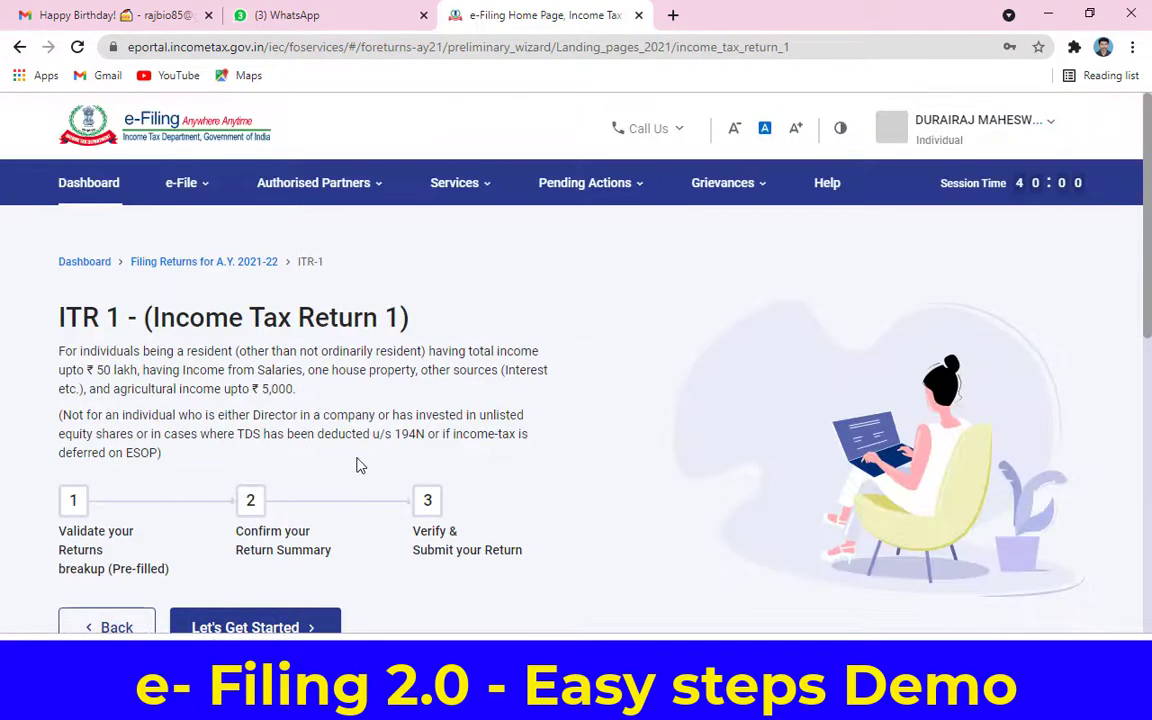
Step: Begin filling the ITR 1 return with Let's Get Started
scroll(357, 465, down, 2)
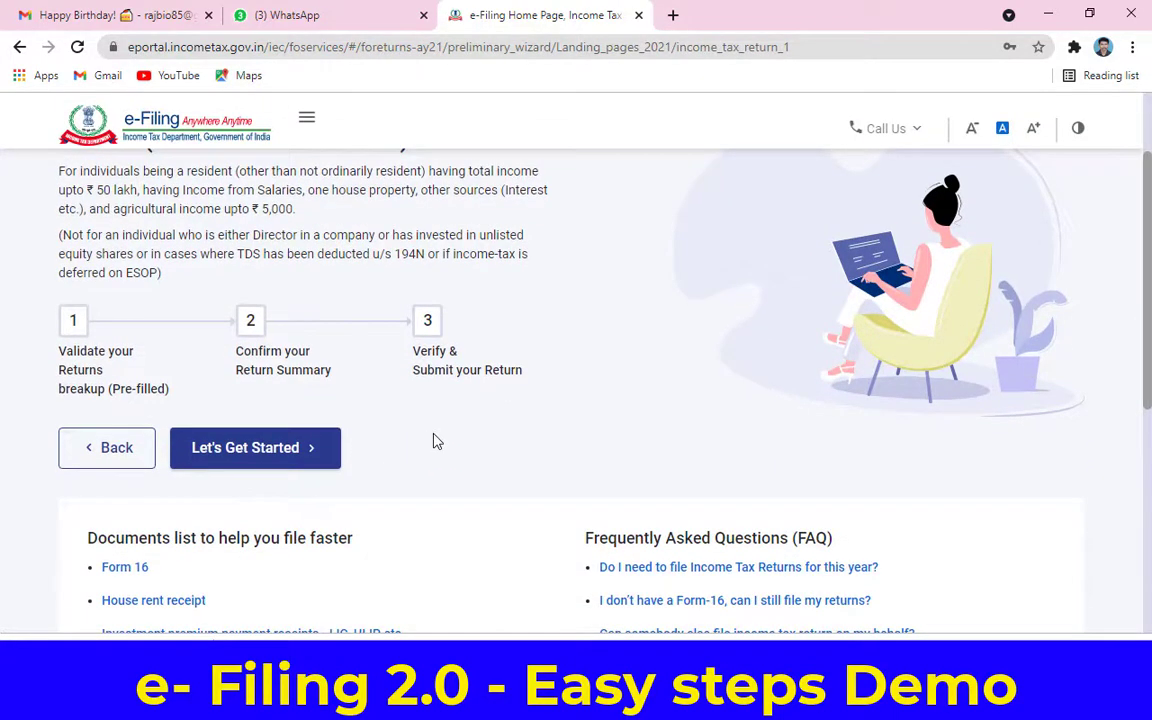
scroll(435, 441, down, 2)
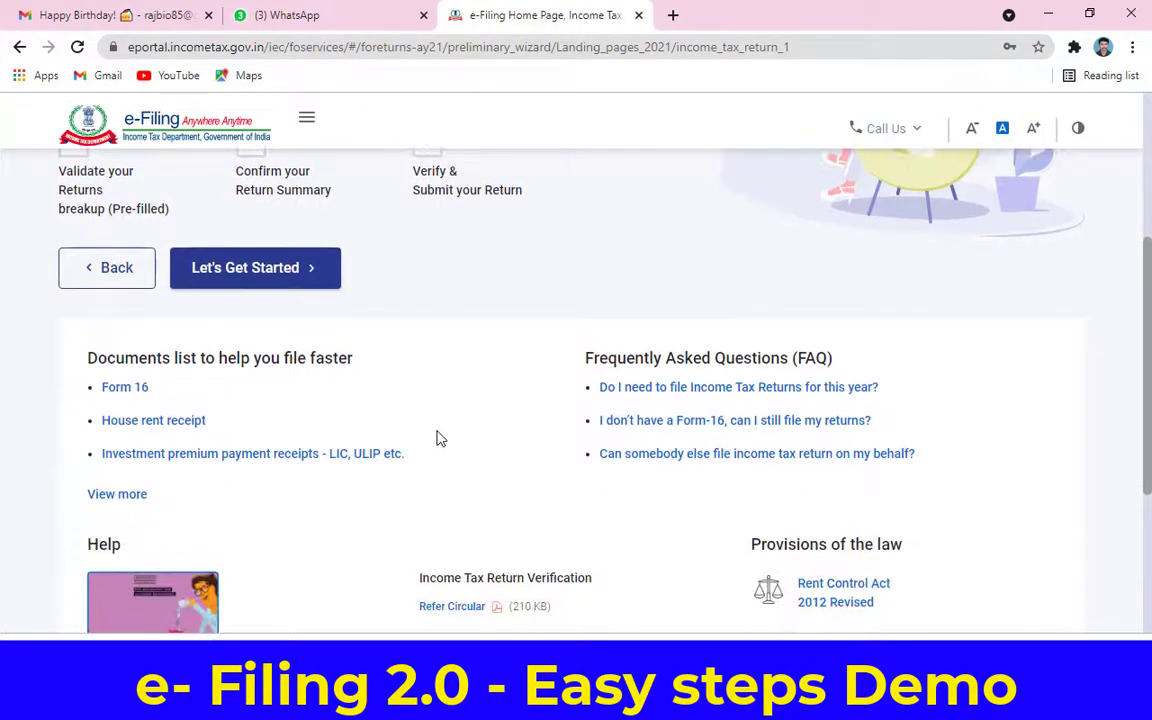
scroll(440, 438, up, 2)
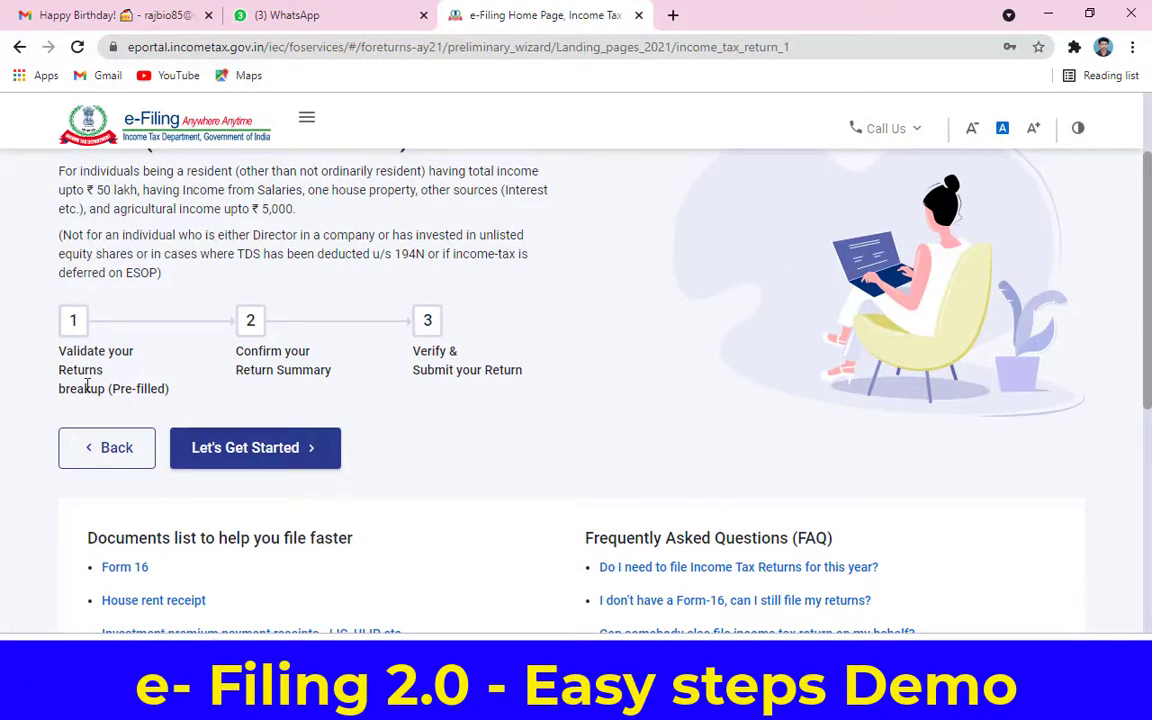
click(240, 452)
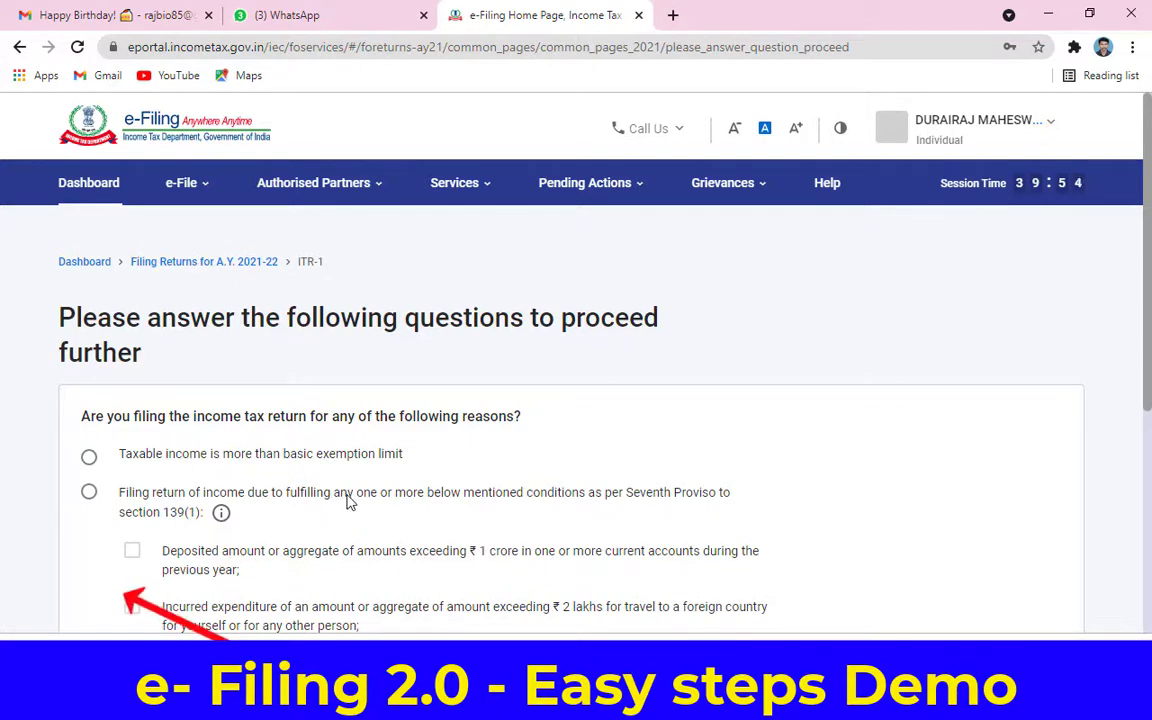
Step: Submit Others as the reason for filing the return
scroll(352, 498, down, 2)
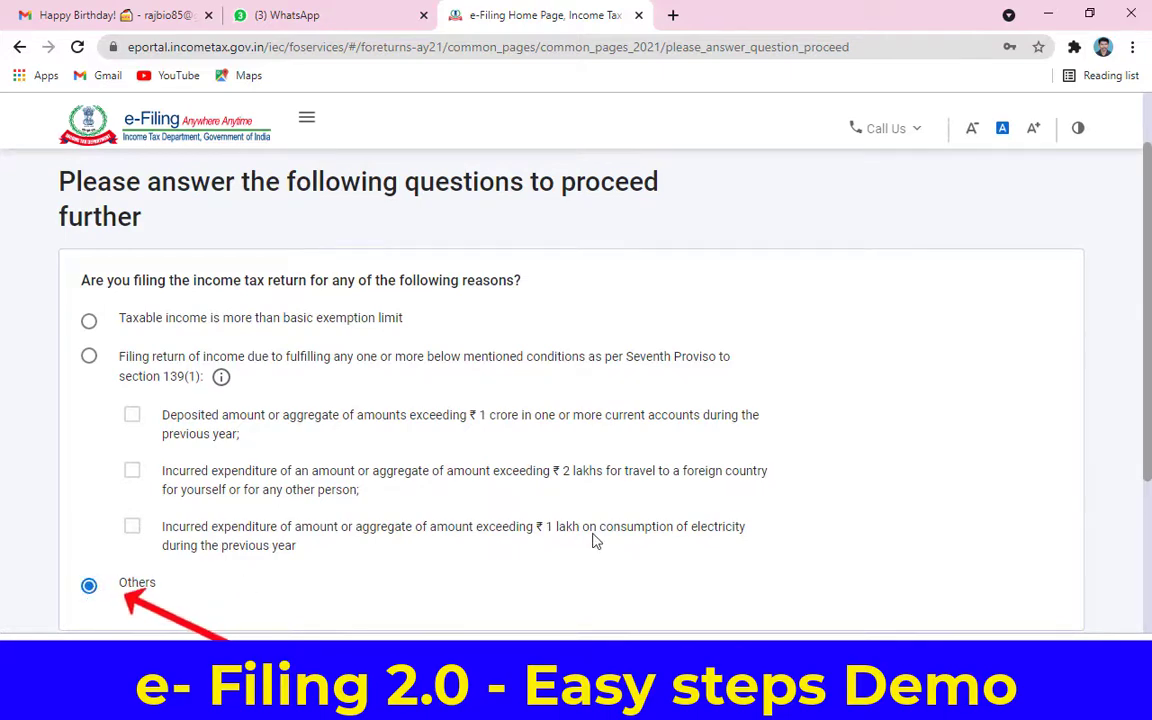
scroll(596, 541, down, 1)
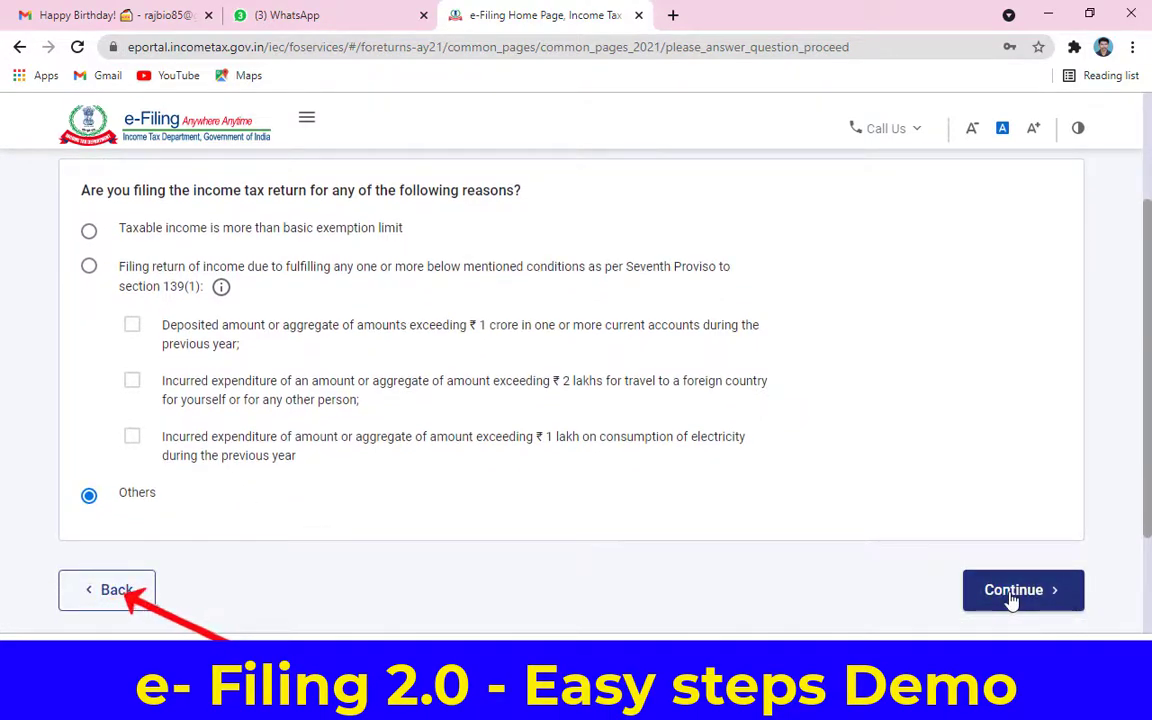
click(1012, 592)
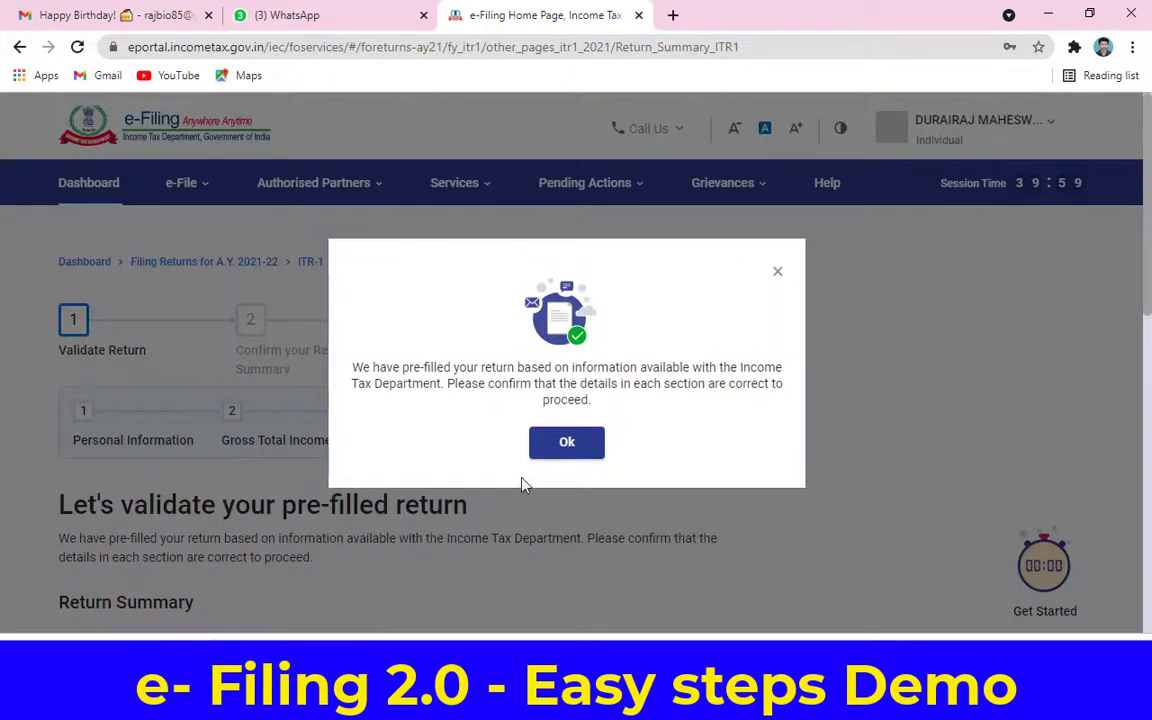
Step: Acknowledge the pre-filled return notice and review the Return Summary sections
click(563, 442)
scroll(568, 465, down, 3)
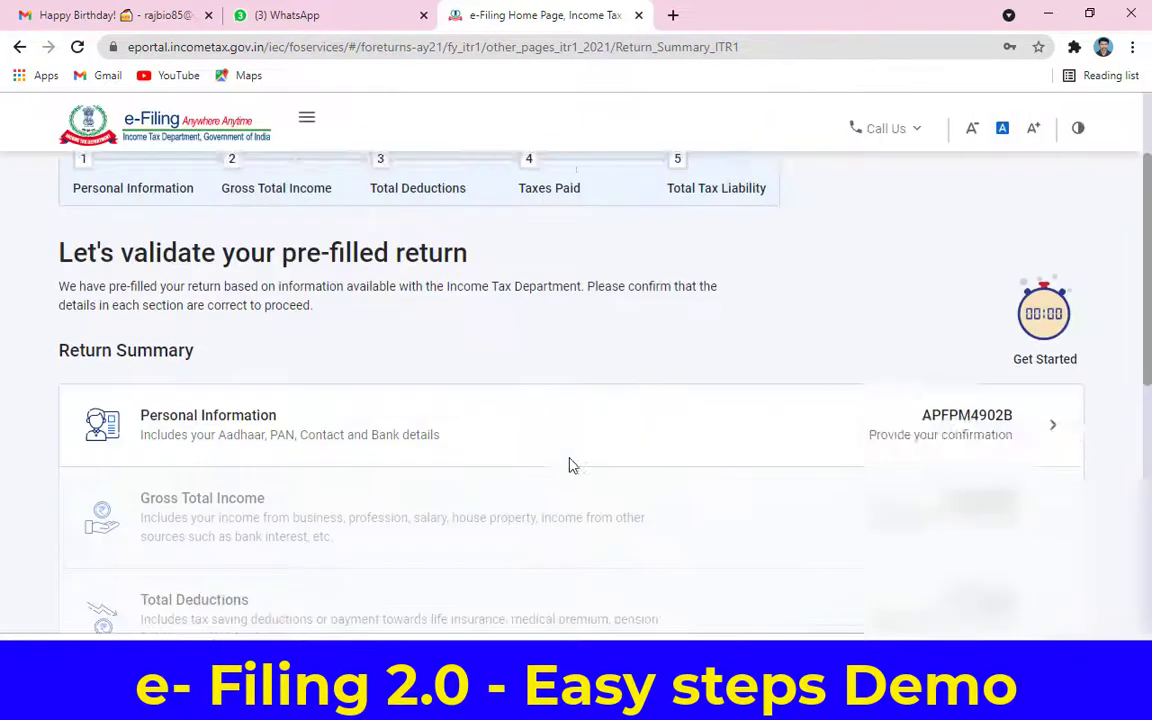
scroll(568, 465, up, 3)
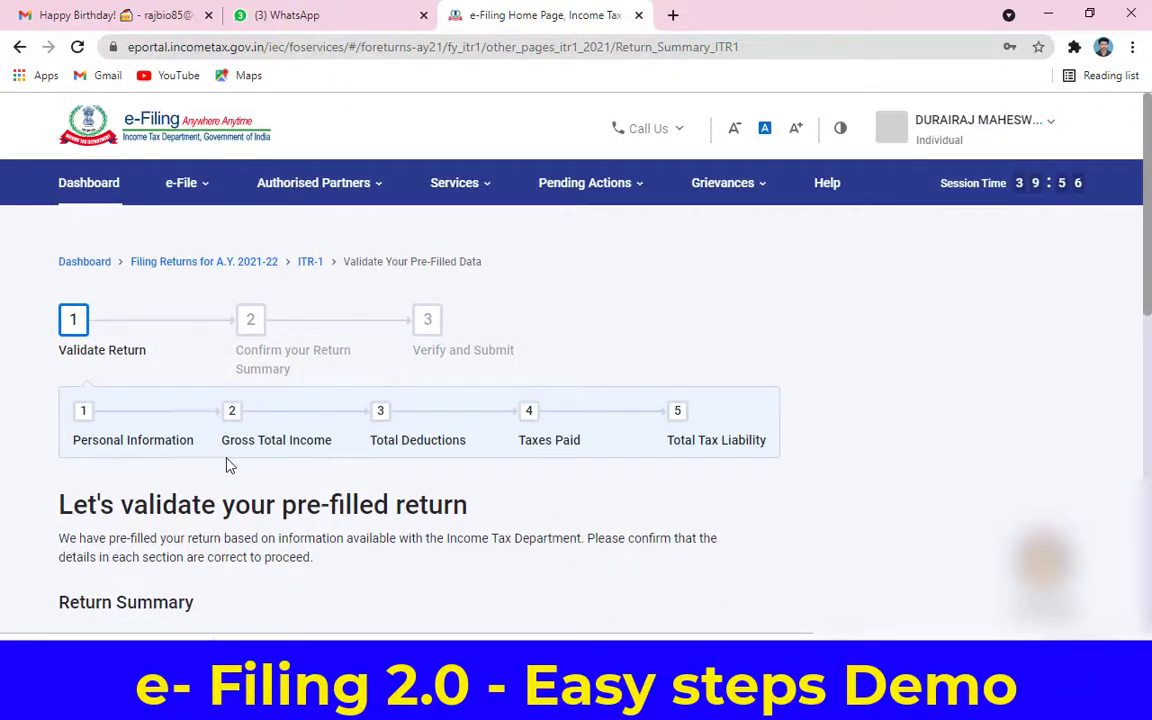
scroll(553, 463, down, 2)
scroll(550, 462, up, 2)
scroll(548, 462, down, 2)
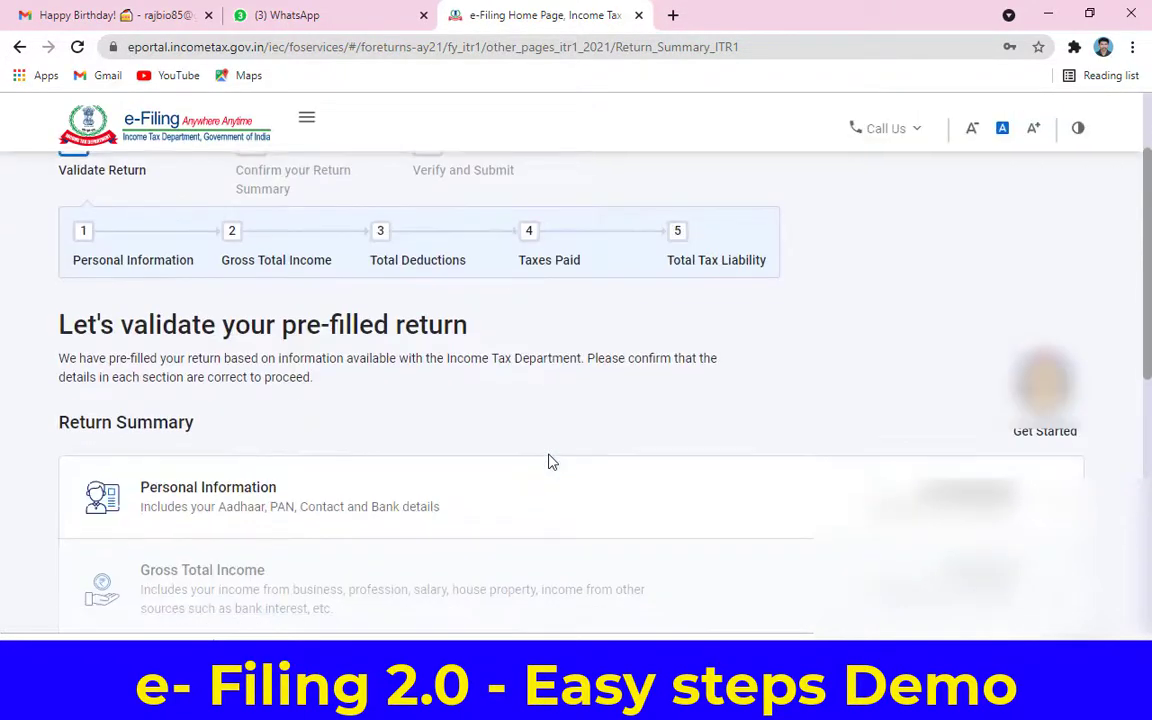
scroll(918, 455, down, 1)
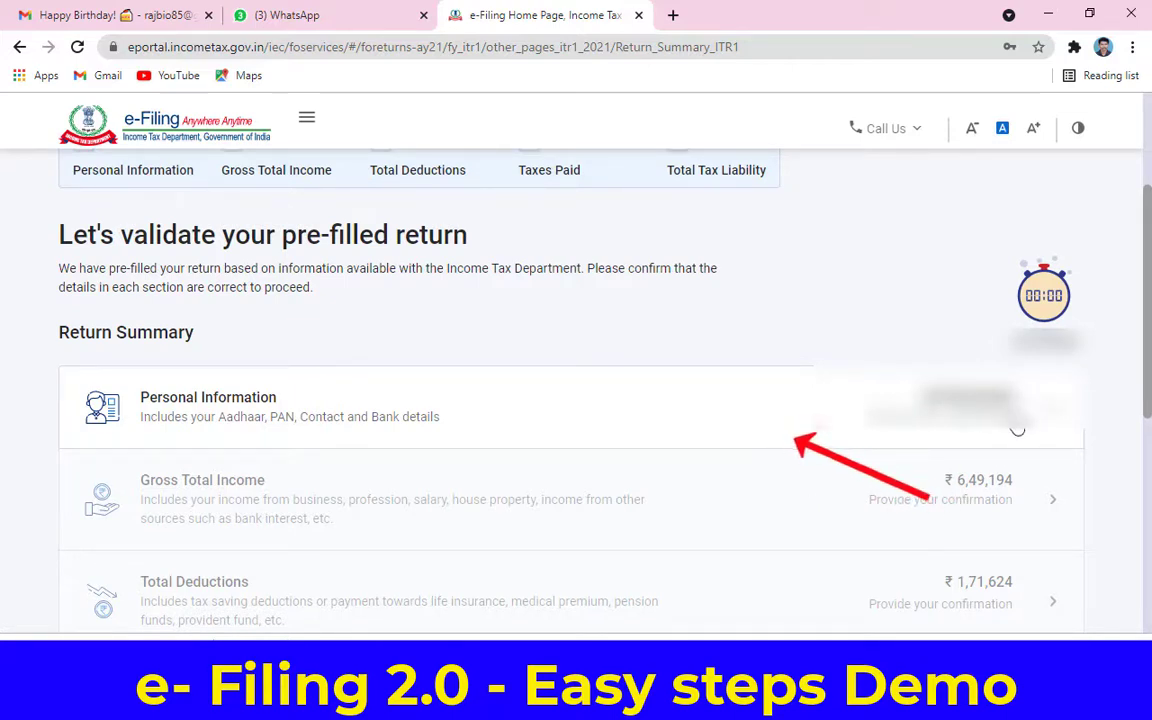
scroll(1030, 305, up, 1)
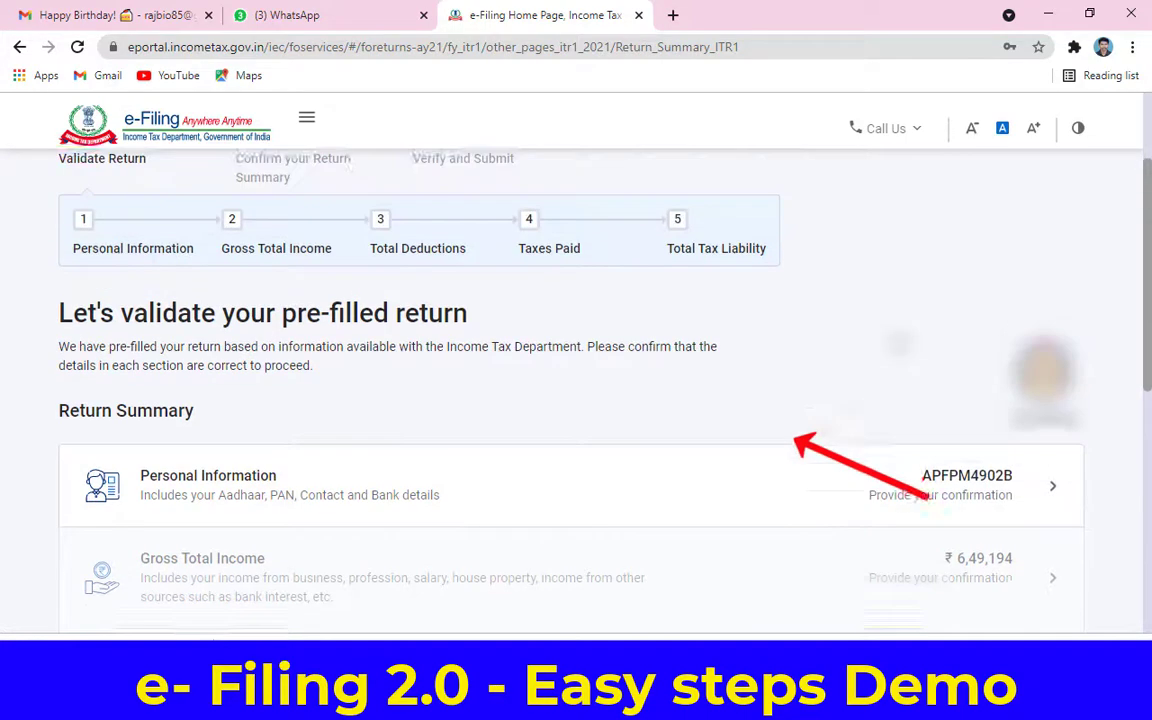
scroll(576, 390, up, 1)
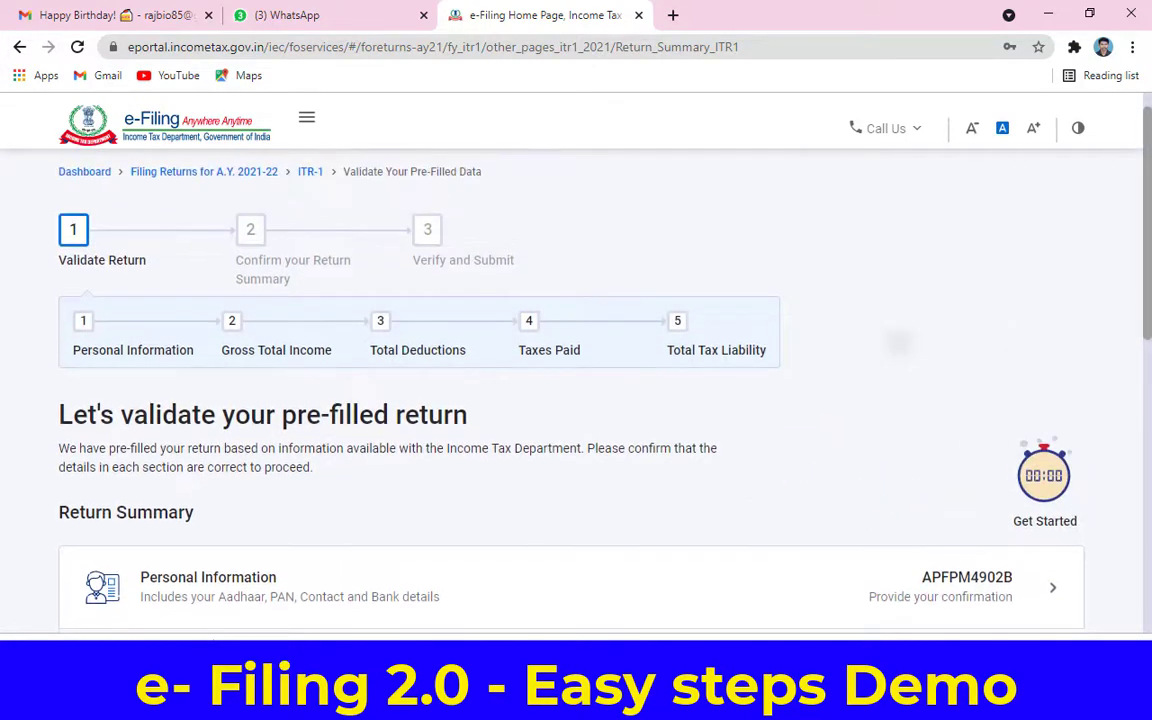
scroll(576, 390, down, 2)
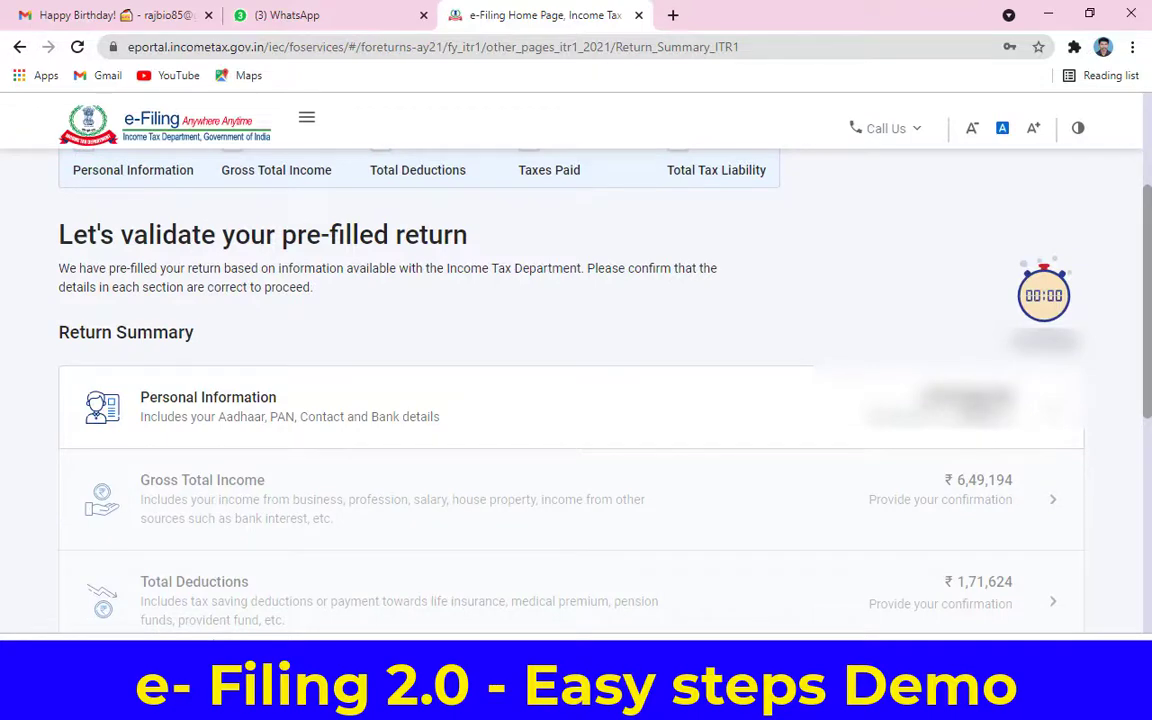
Step: Open Personal Information and decline the new tax regime u/s 115BAC
click(880, 395)
scroll(506, 431, down, 4)
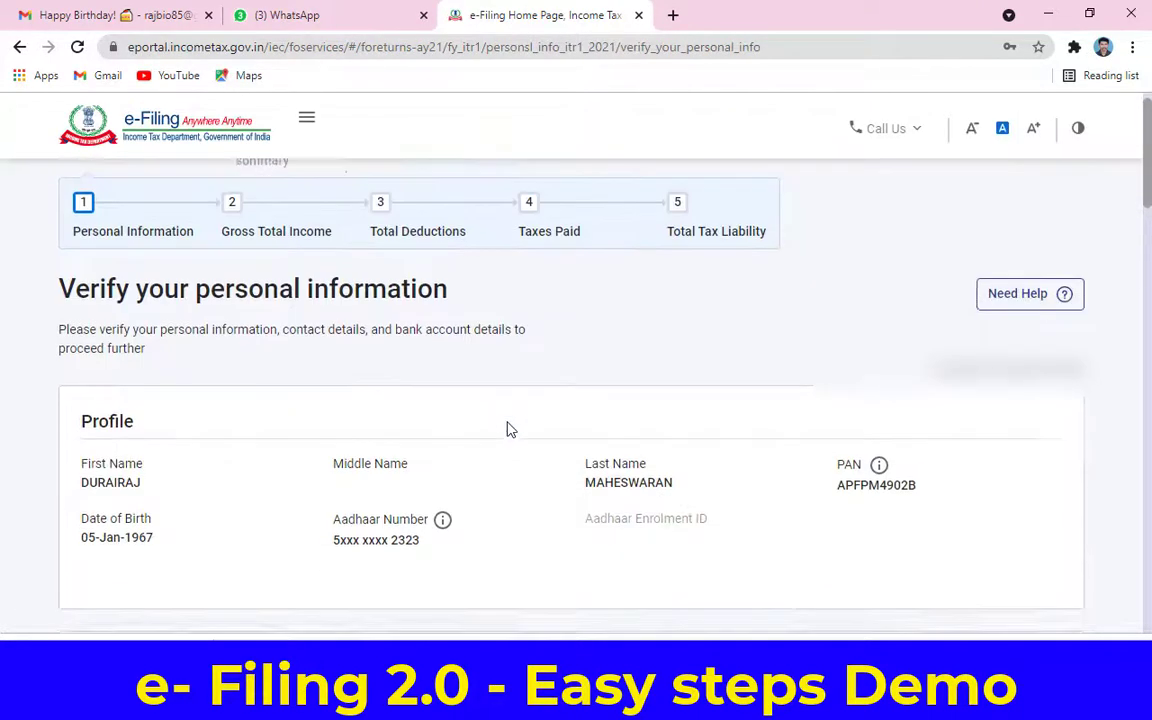
scroll(508, 428, down, 4)
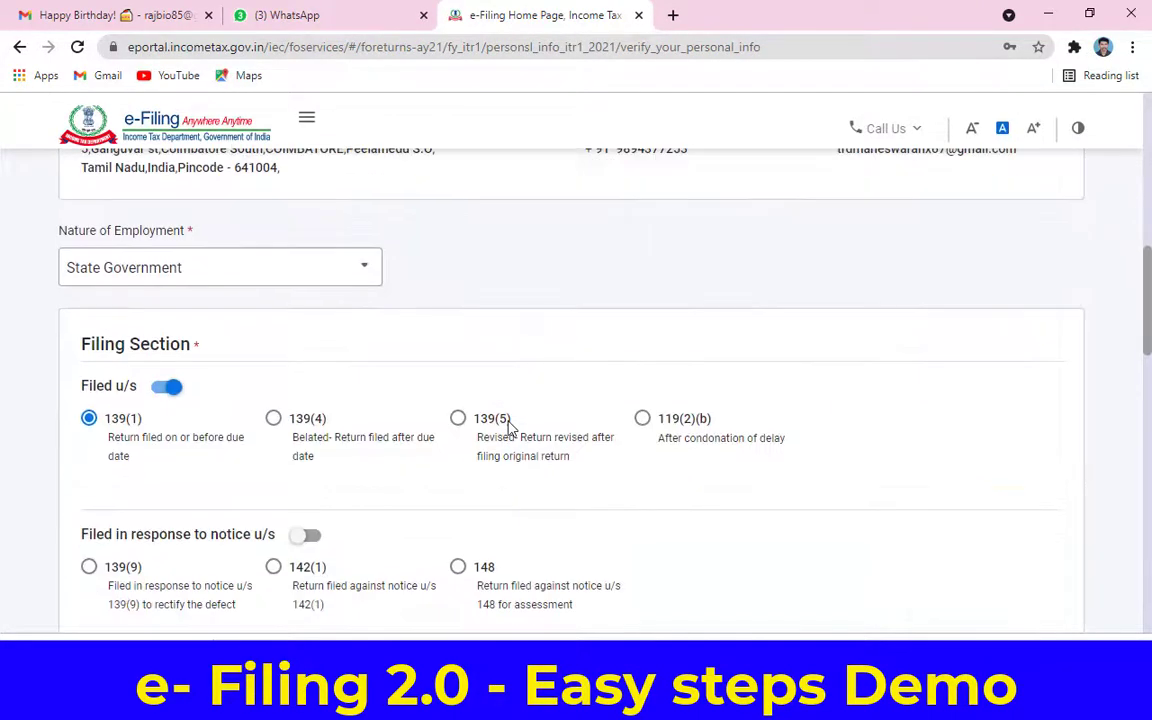
scroll(510, 428, down, 1)
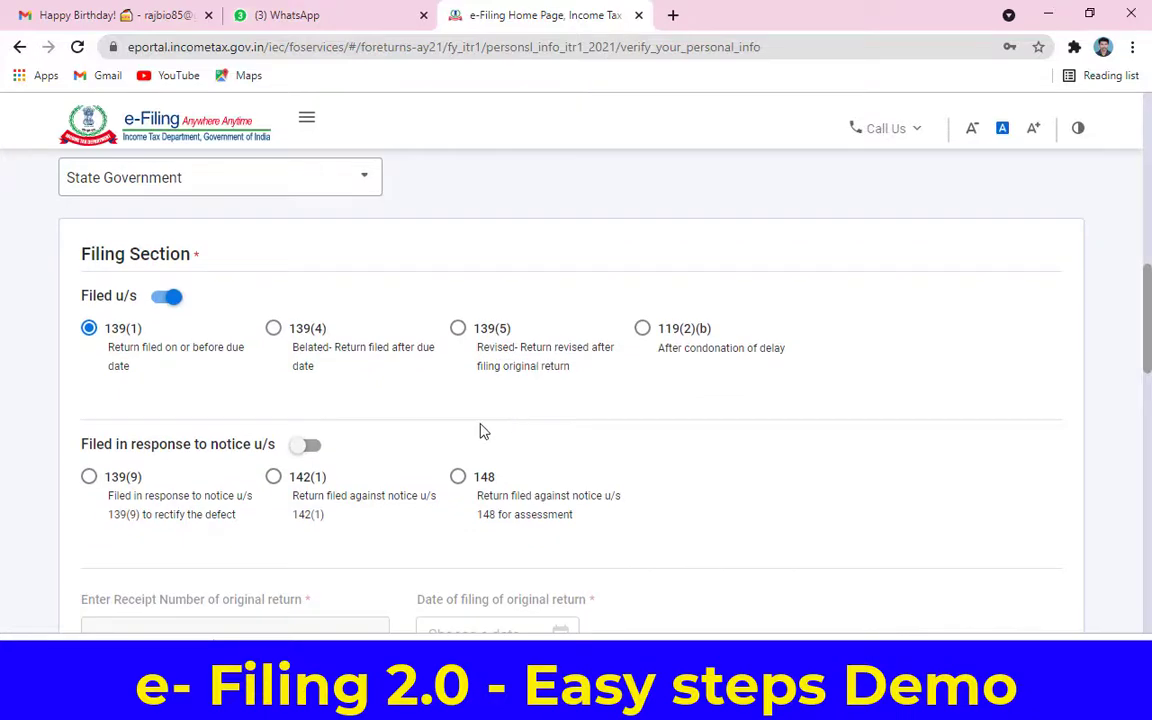
scroll(406, 432, down, 3)
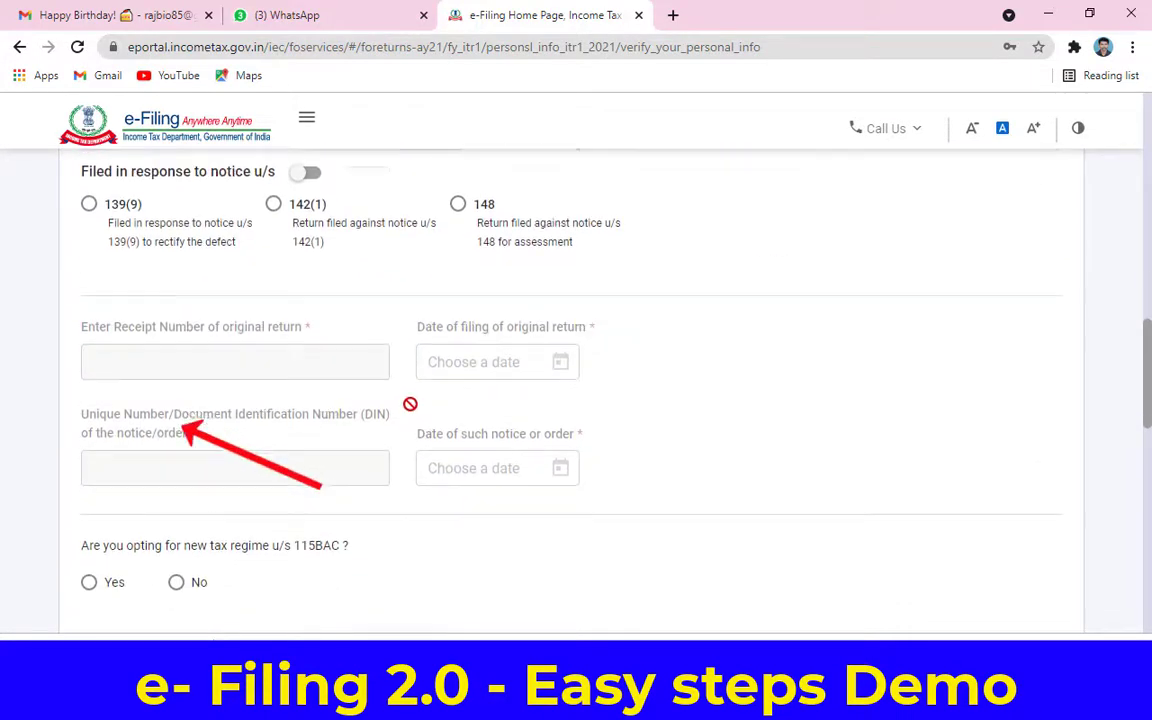
scroll(400, 415, down, 2)
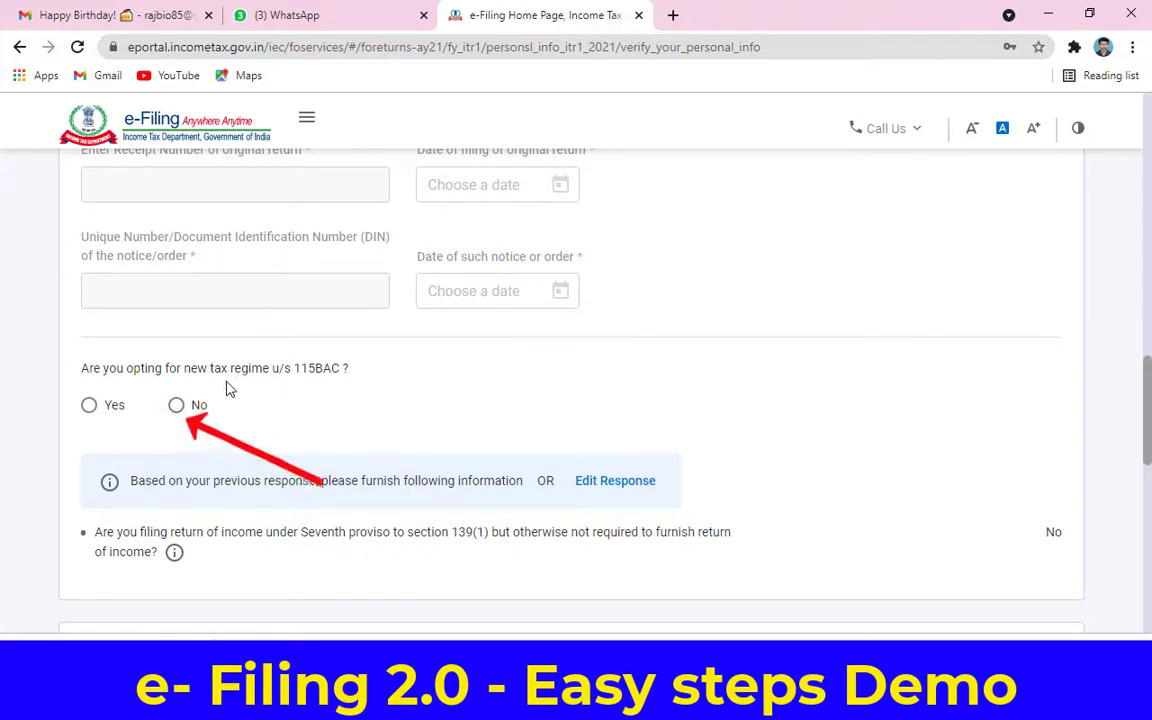
click(178, 412)
Step: Select the validated bank account for refund and confirm the personal information
scroll(368, 427, down, 4)
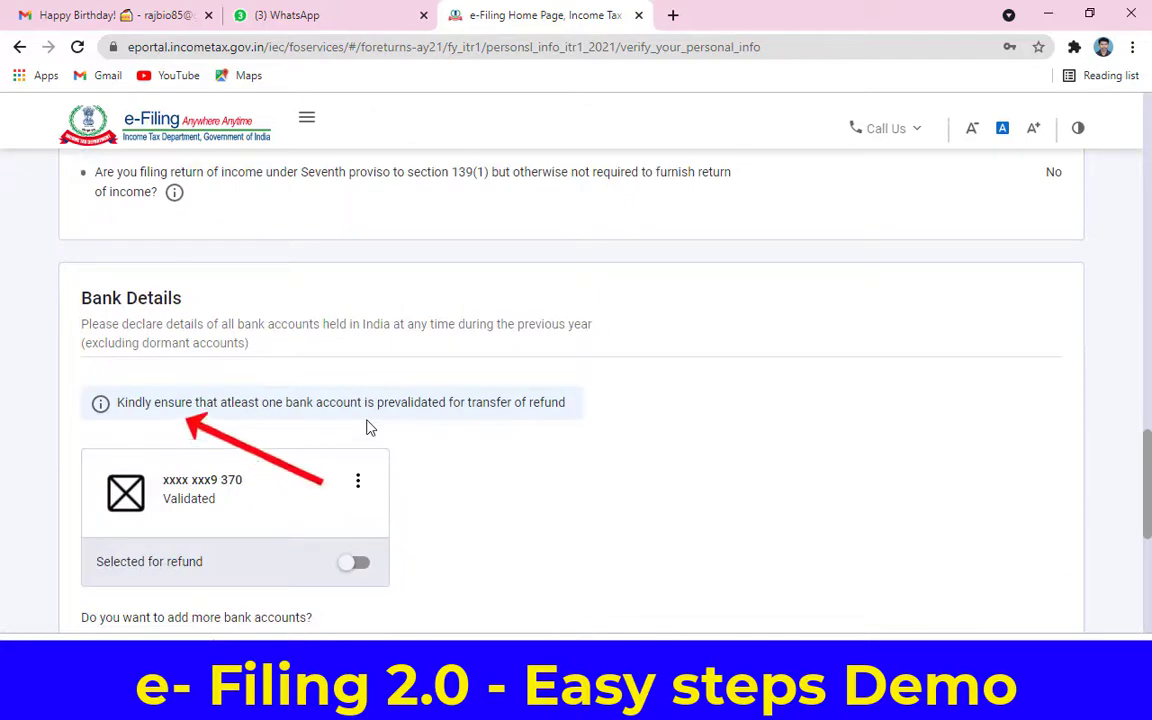
scroll(368, 427, down, 3)
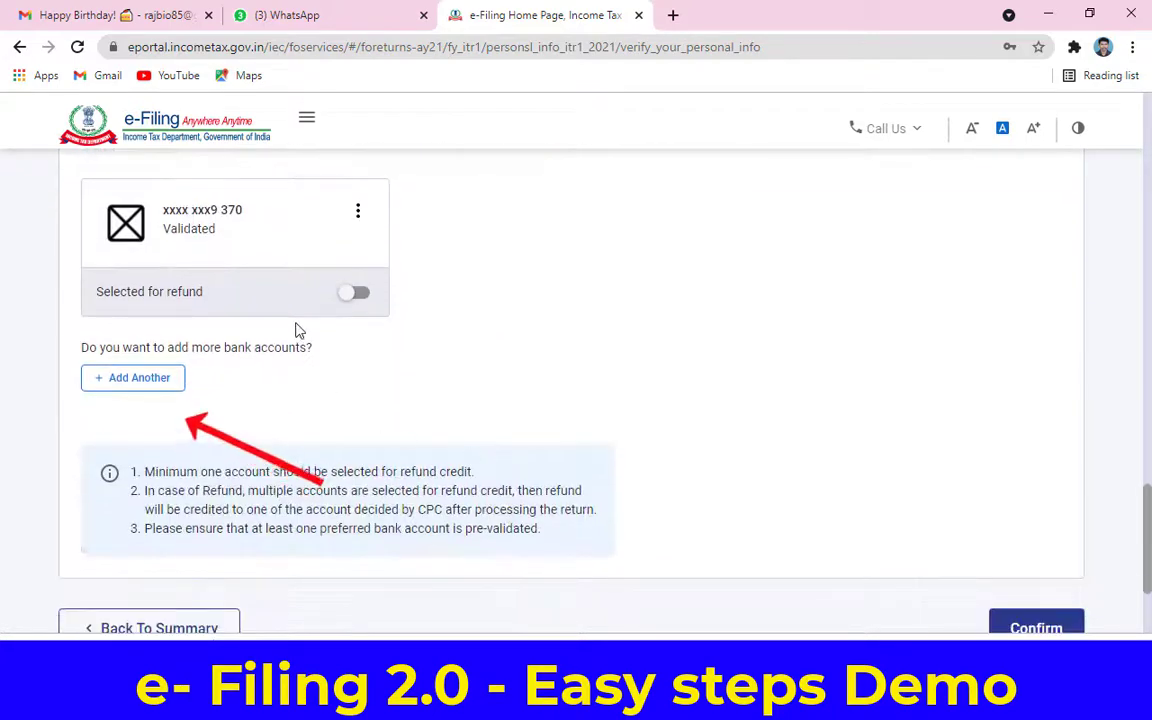
click(360, 296)
scroll(430, 358, down, 2)
click(1049, 457)
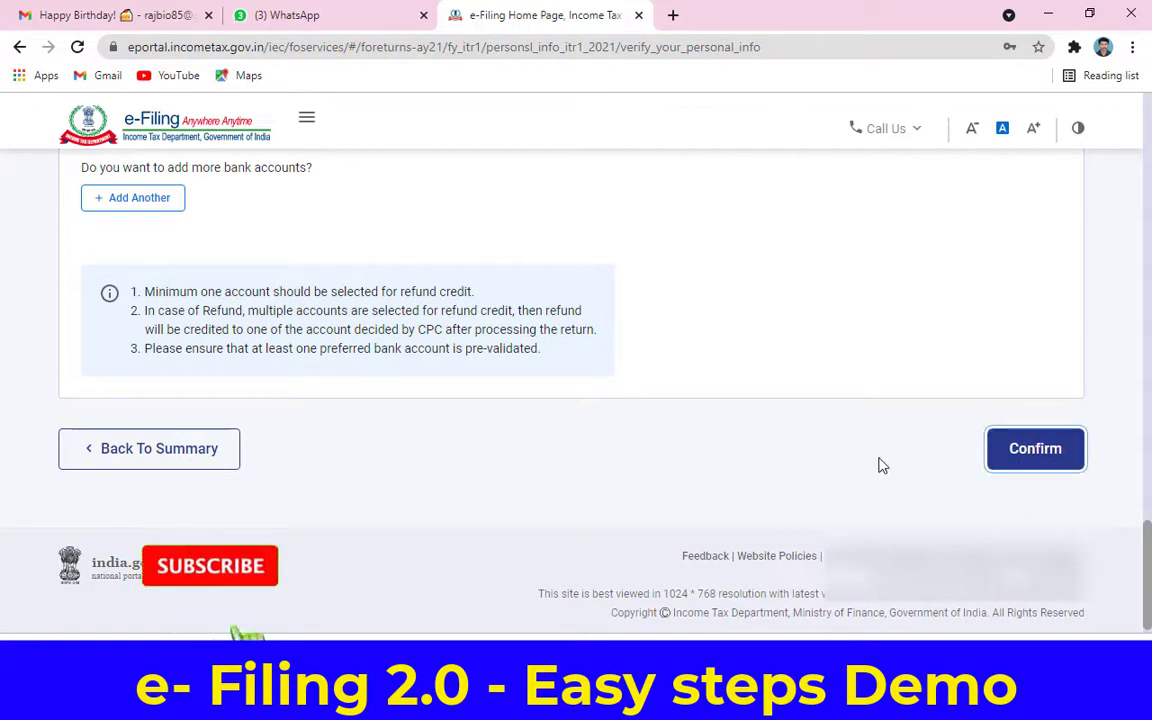
scroll(830, 463, down, 3)
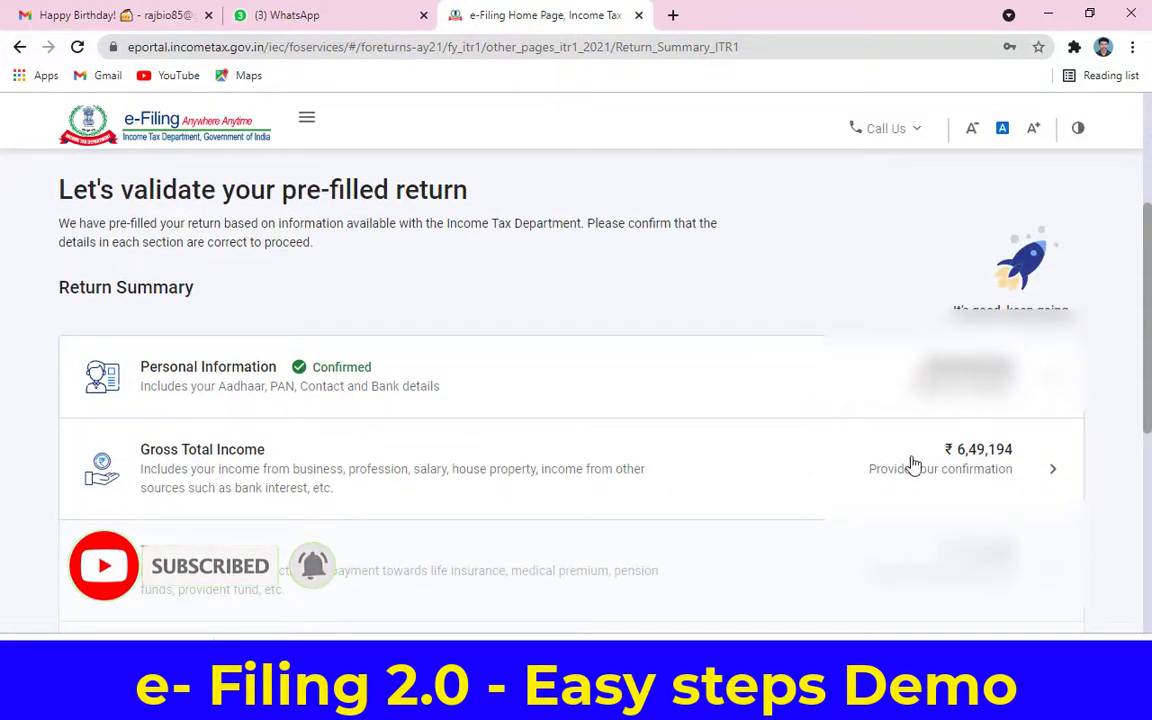
Step: Open Gross Total Income and decline the travel, uniform and special compensatory allowance exemptions
click(993, 457)
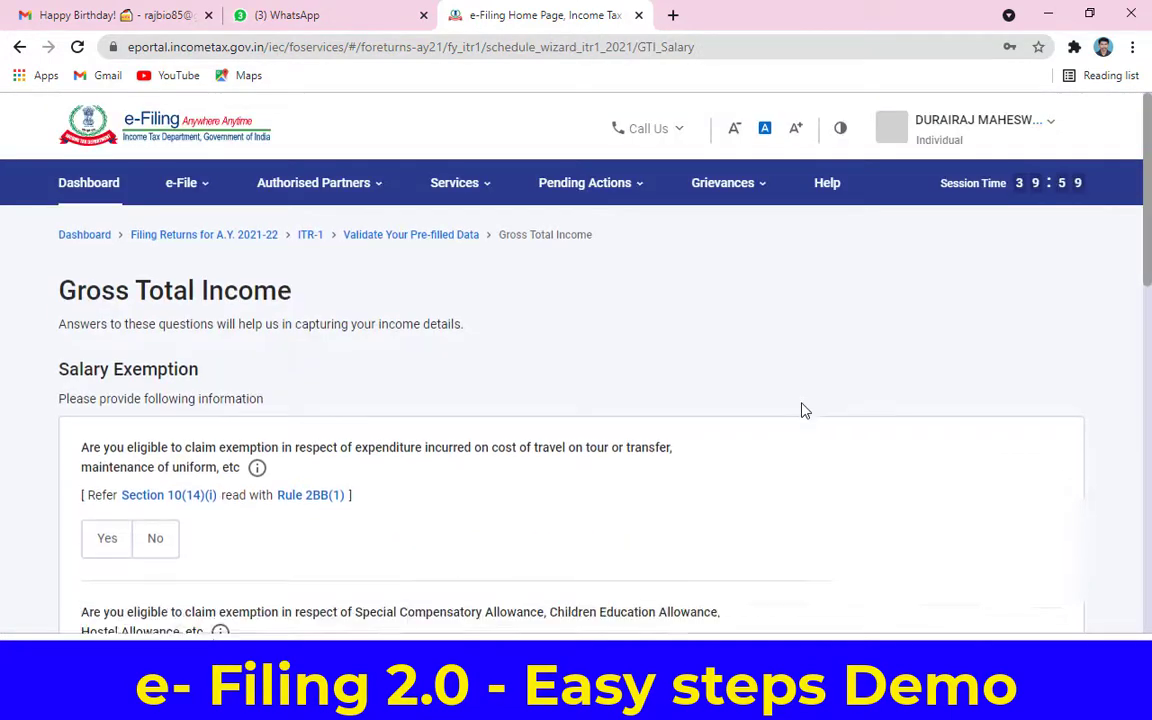
scroll(805, 410, down, 2)
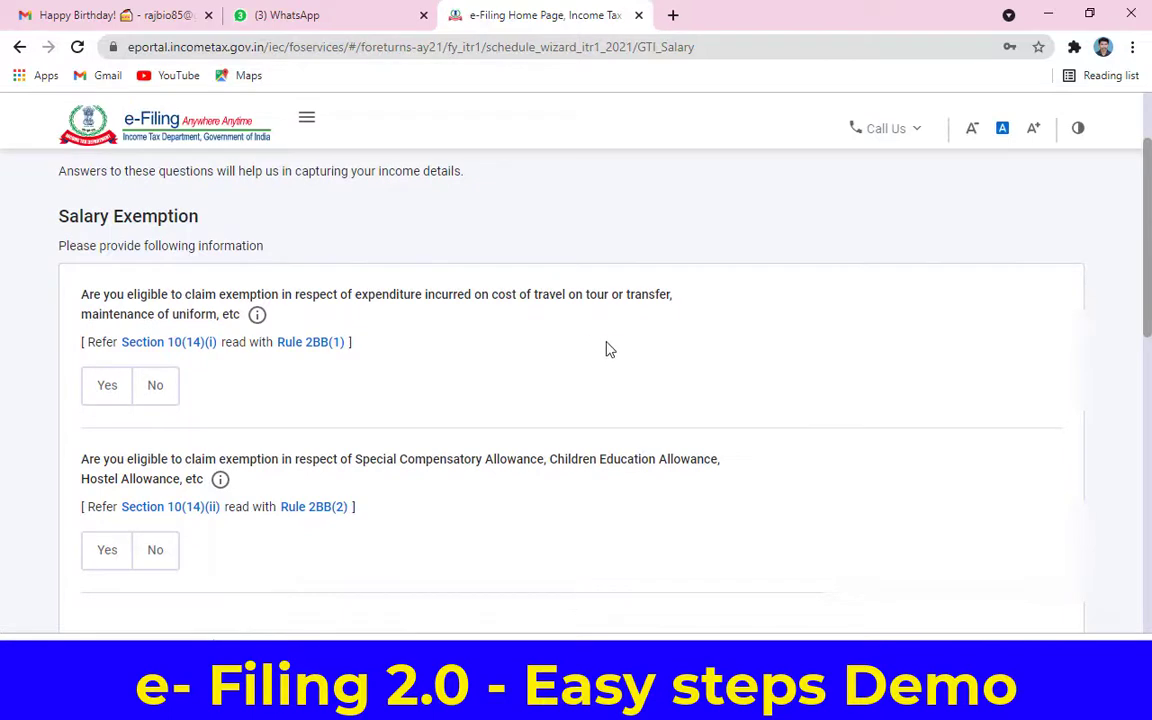
click(150, 387)
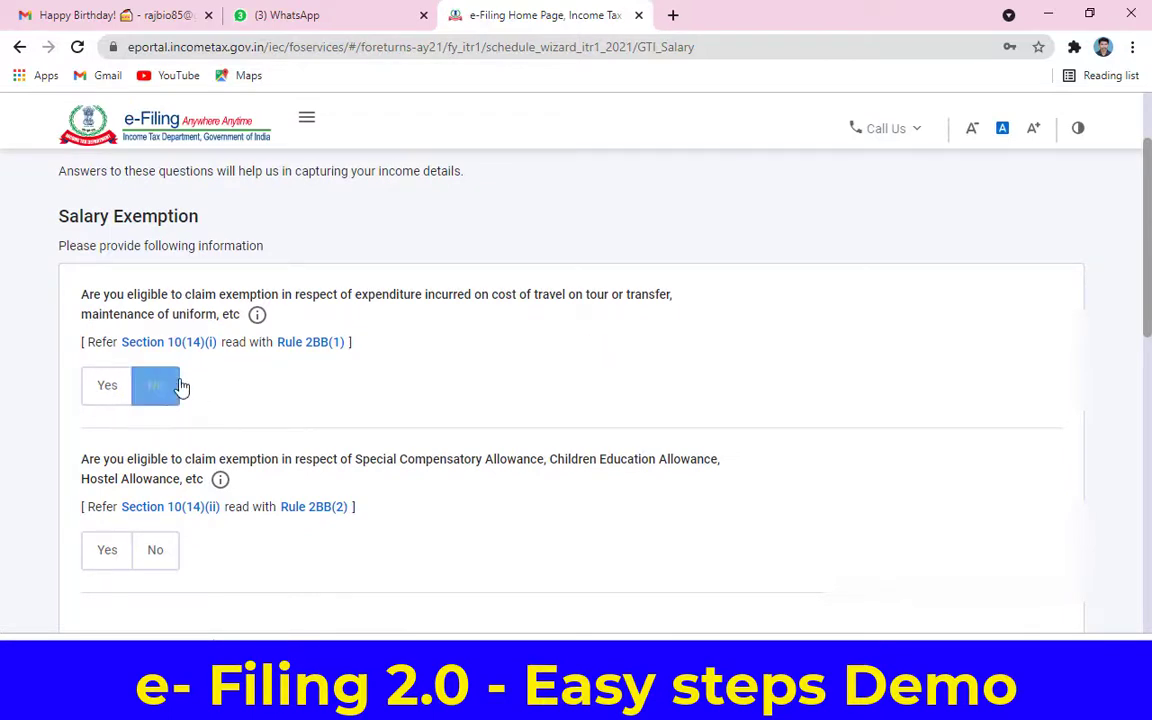
scroll(365, 409, down, 2)
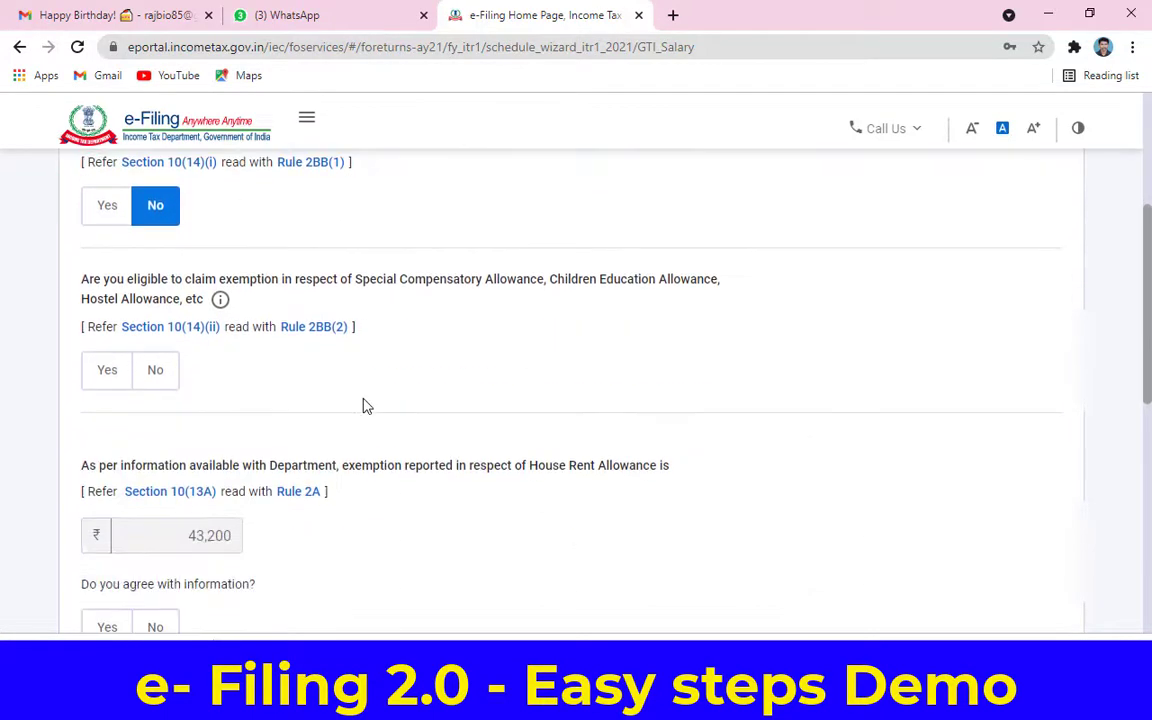
click(166, 370)
scroll(330, 352, down, 1)
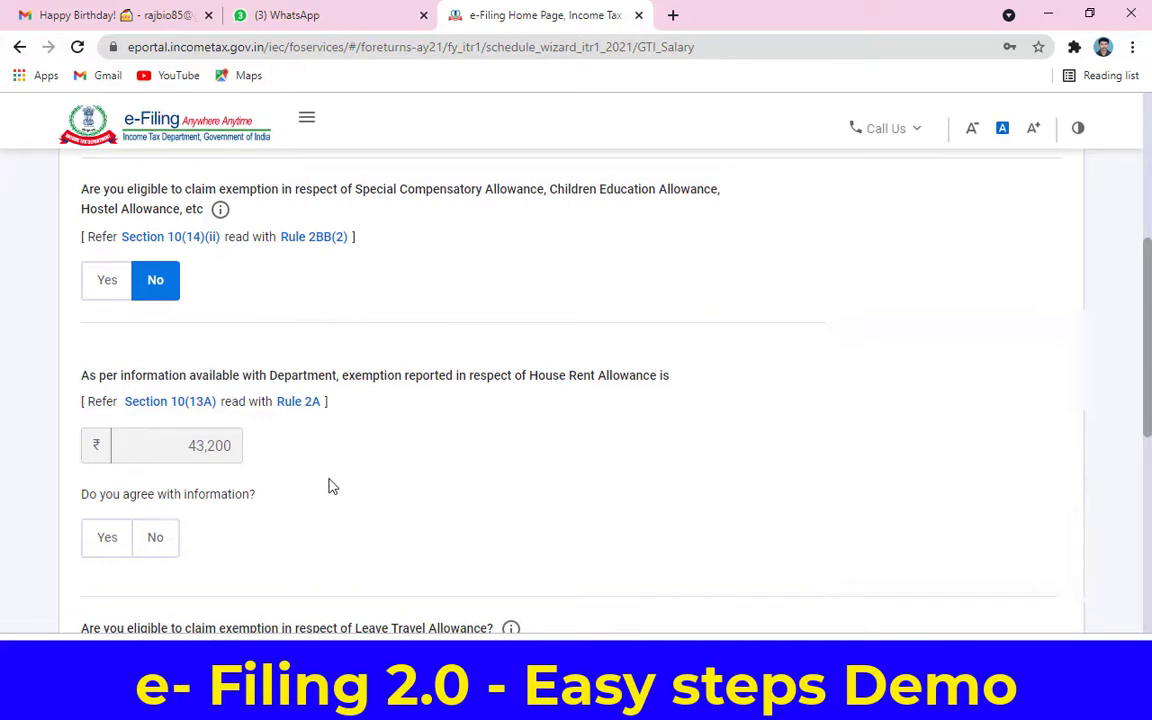
Step: Accept the 43,200 HRA exemption, decline LTA and other exemptions, and submit
click(105, 542)
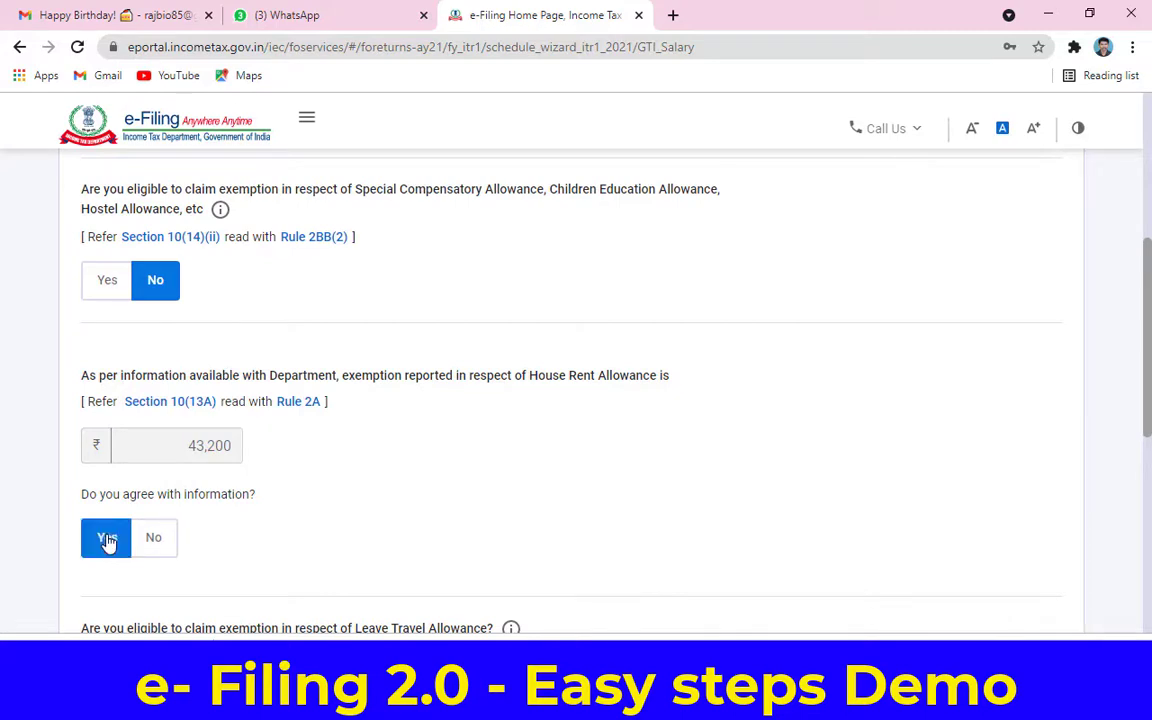
double_click(178, 447)
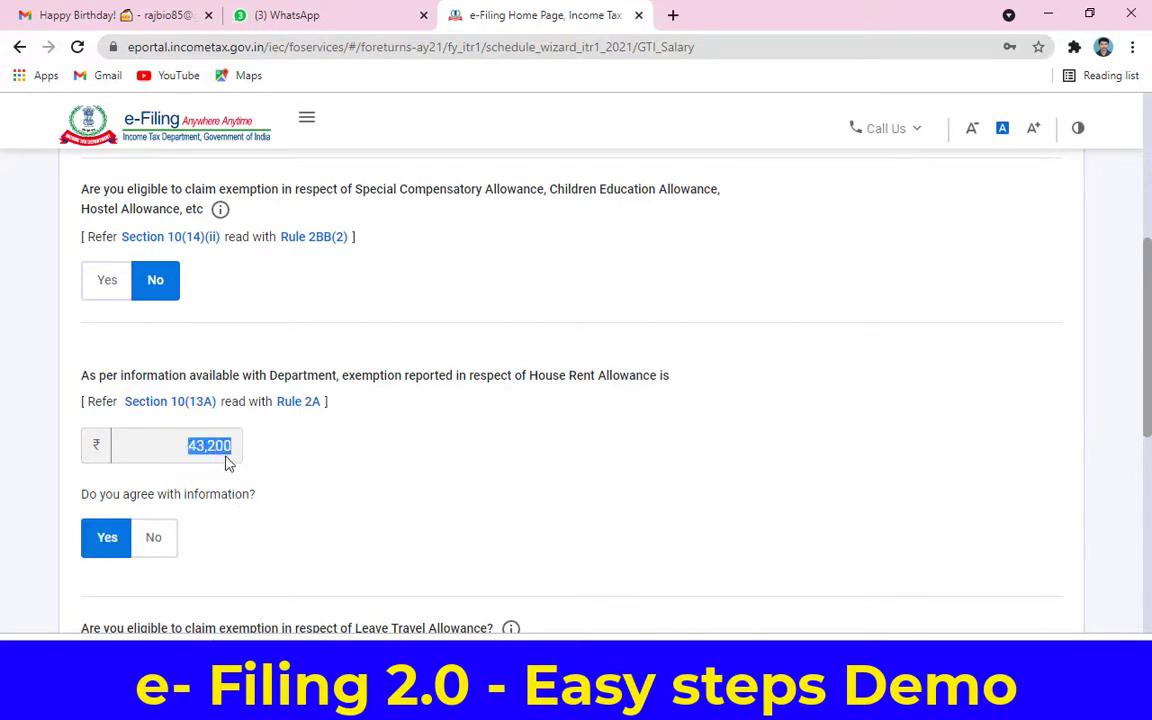
click(335, 488)
scroll(352, 485, down, 1)
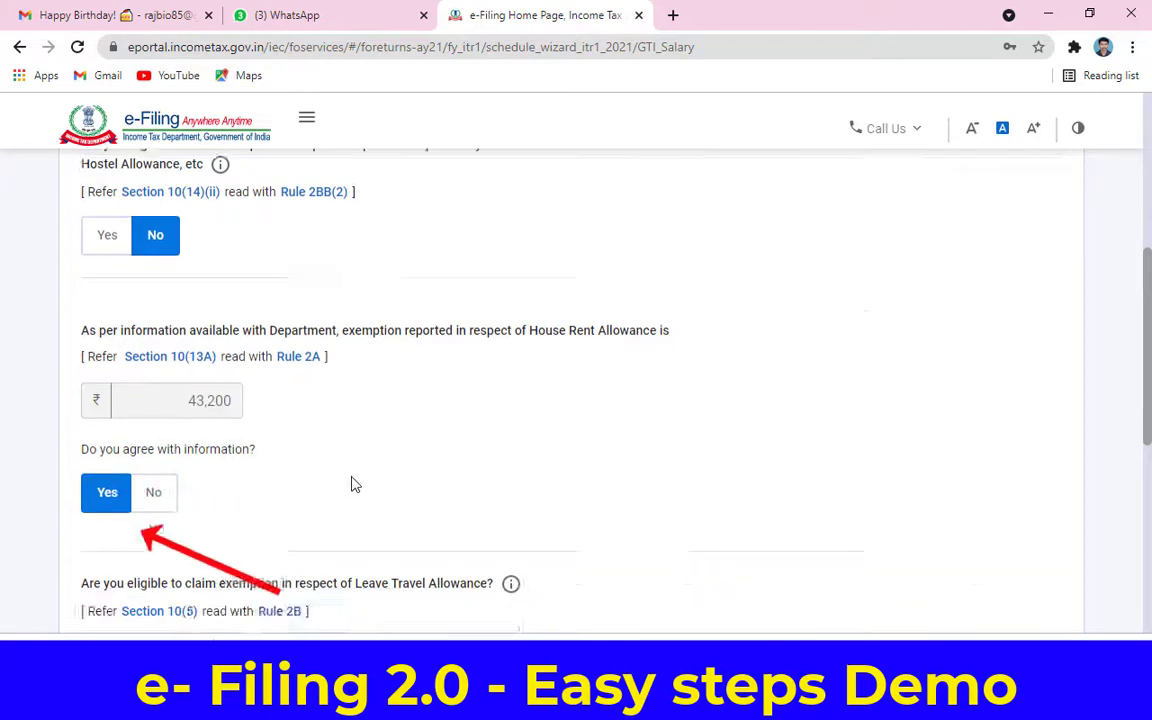
scroll(352, 485, down, 3)
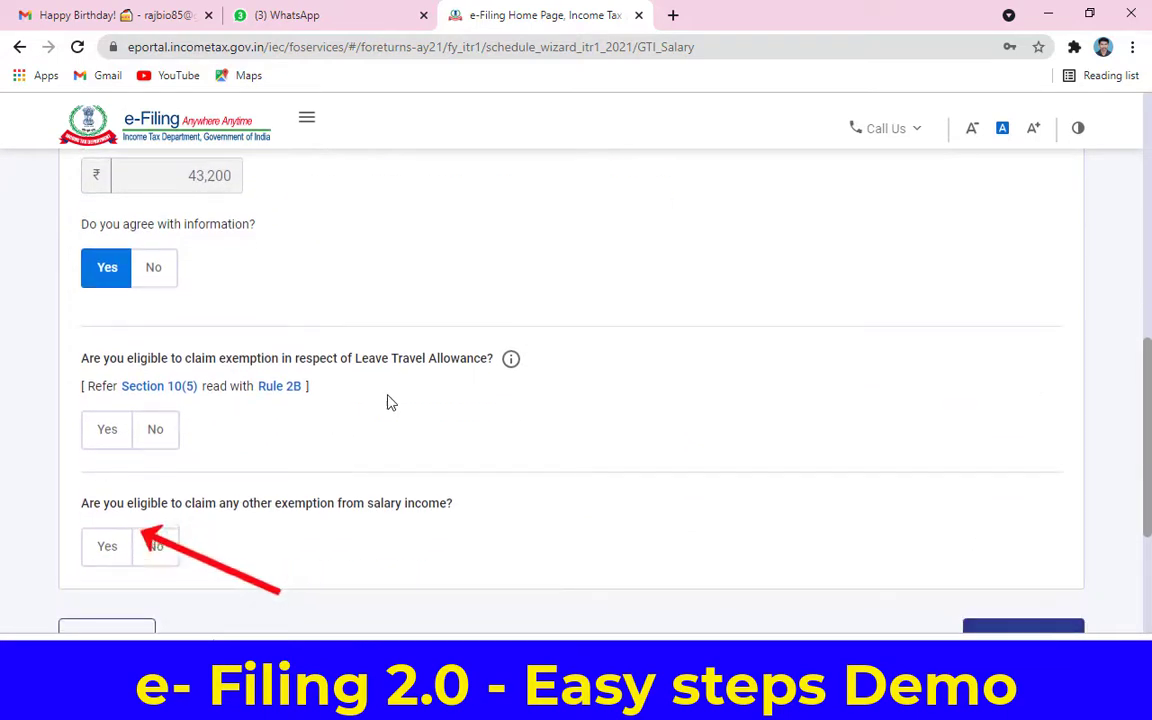
click(150, 434)
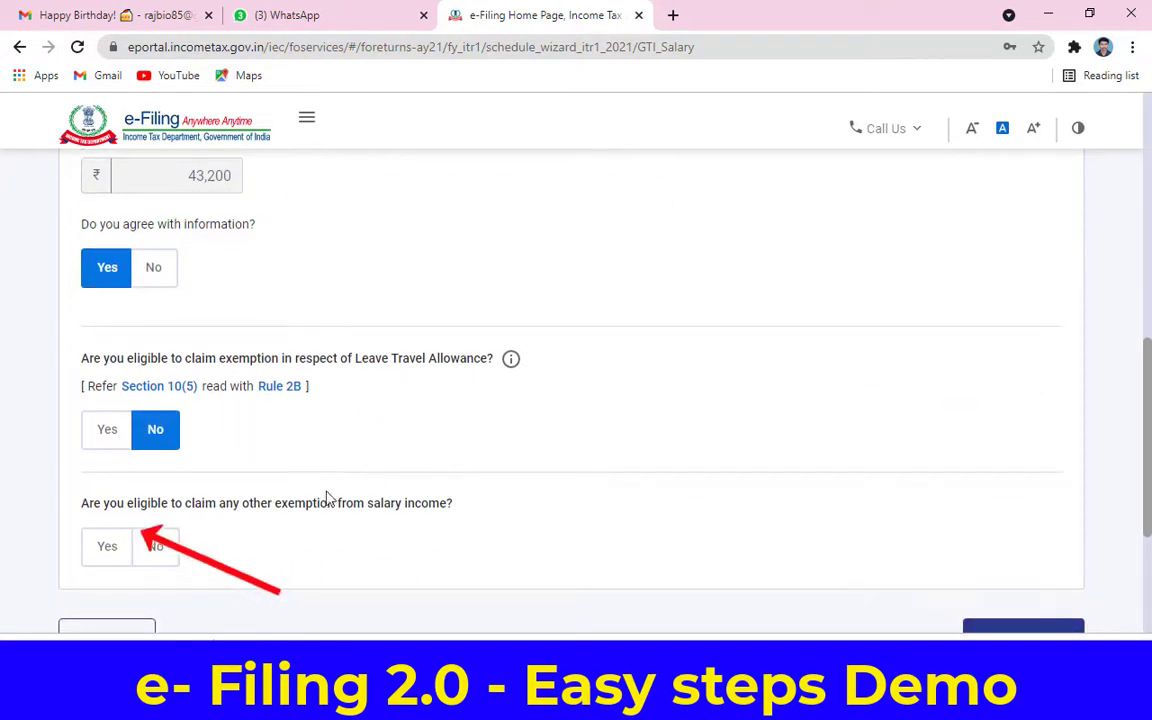
click(162, 551)
scroll(326, 540, down, 2)
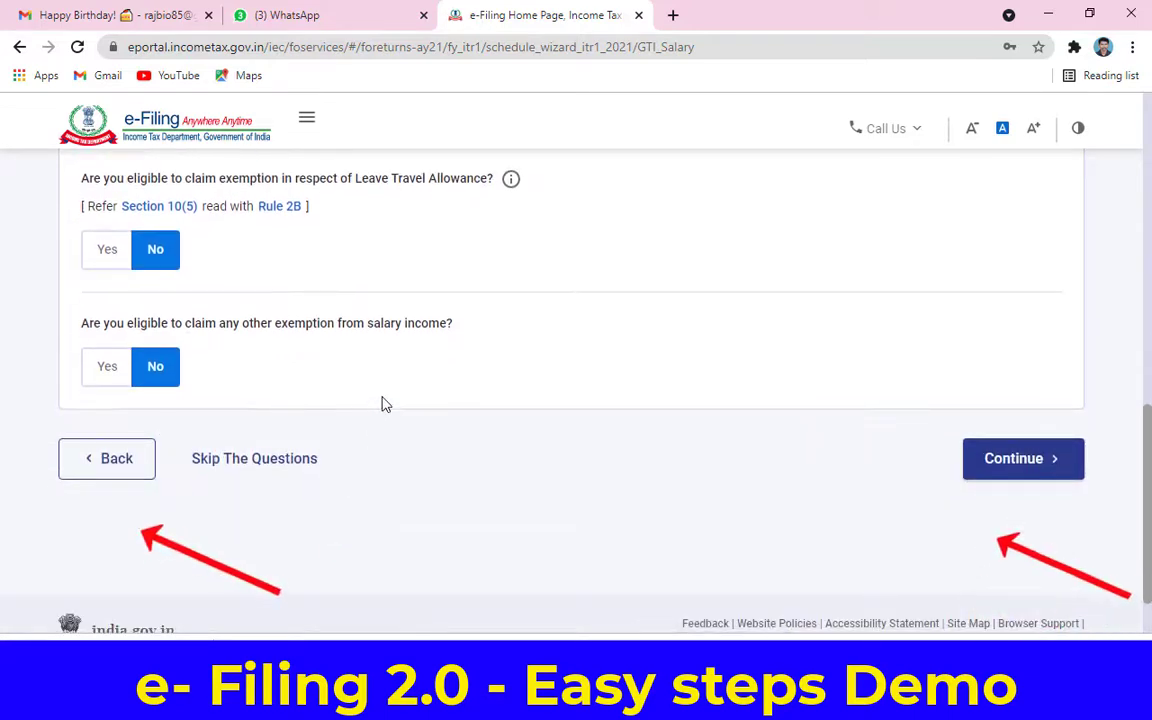
click(1000, 470)
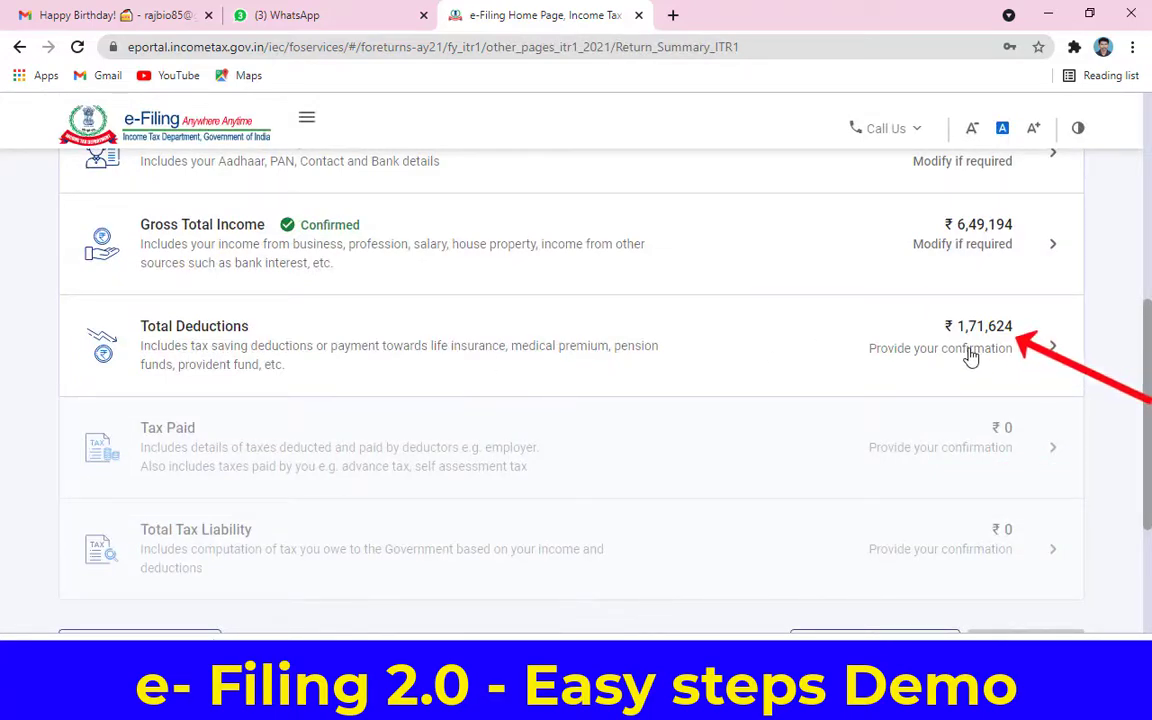
Step: Answer No to the donations, scientific research donation and 80GG questions, then review 80C and 80CCD(1B)
click(969, 357)
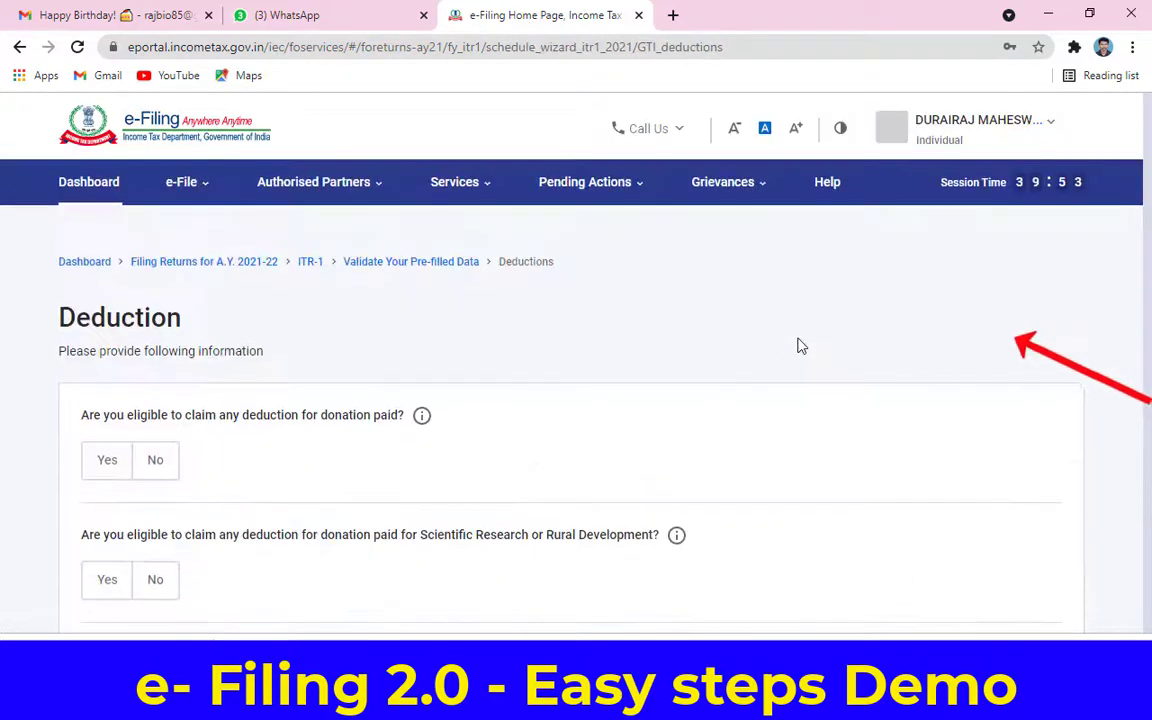
scroll(810, 401, down, 3)
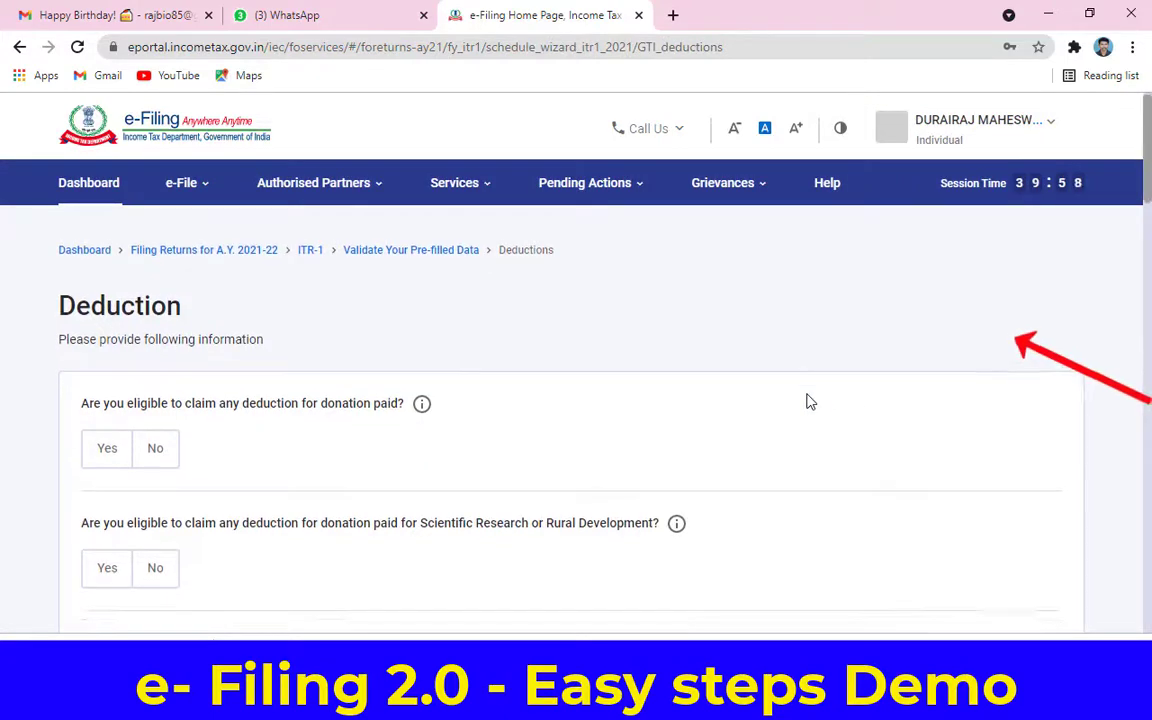
click(168, 286)
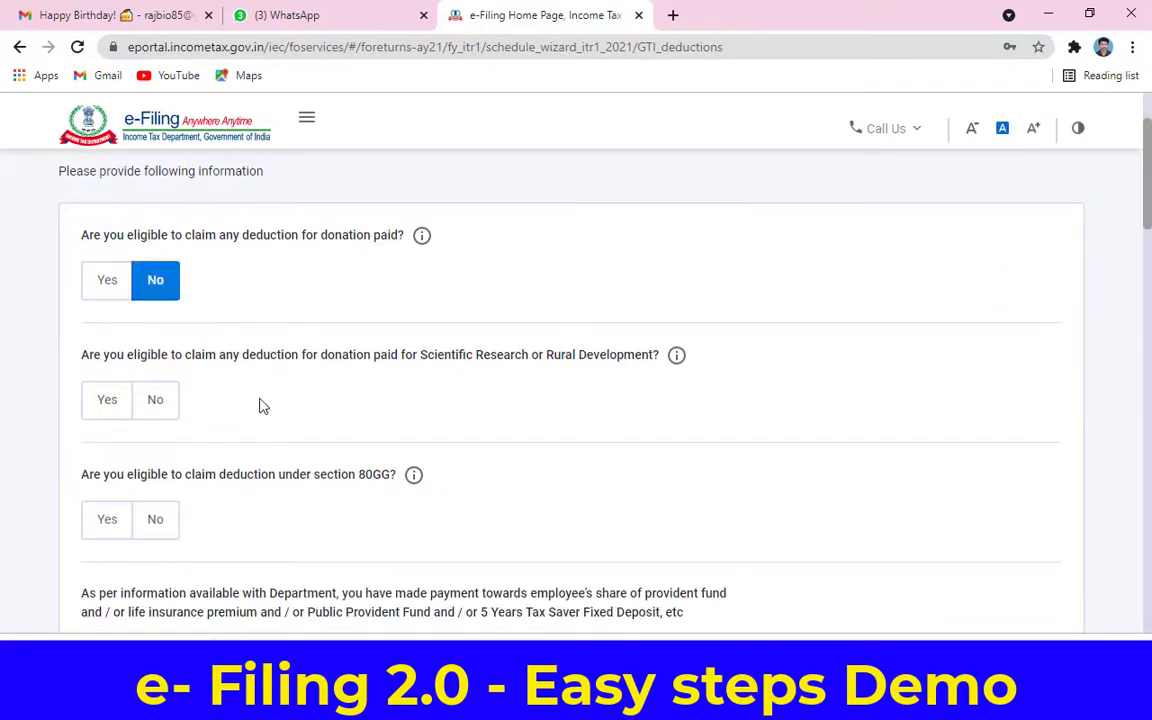
click(156, 406)
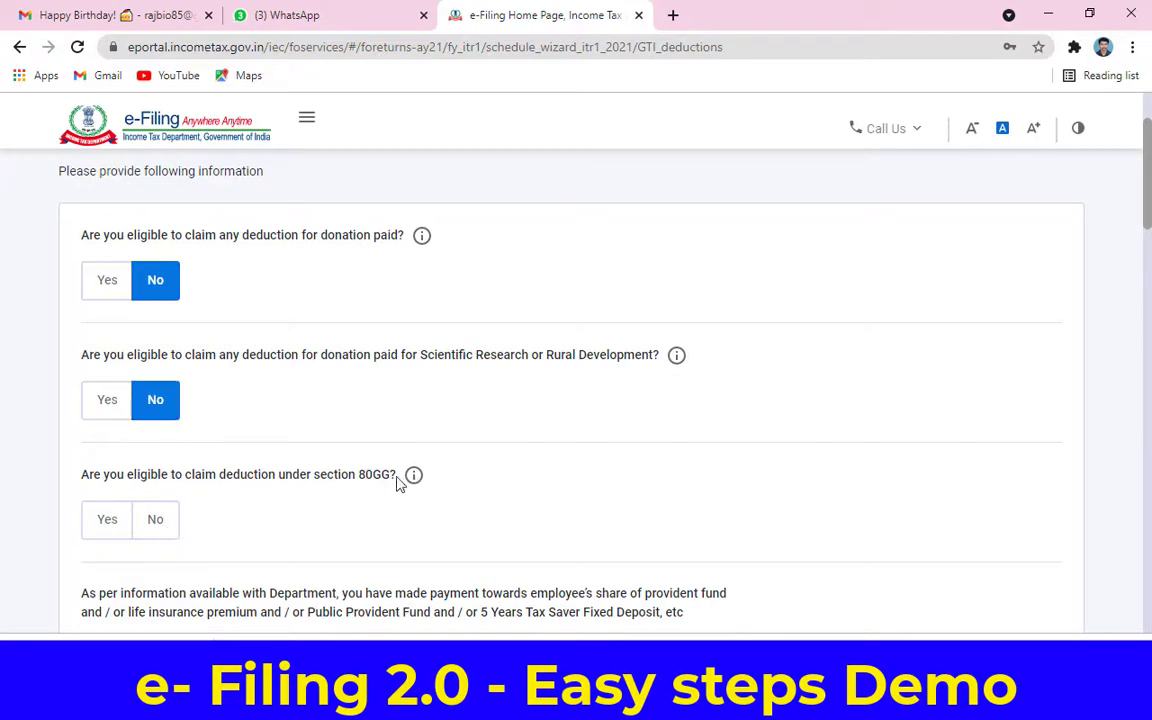
click(156, 522)
scroll(357, 501, down, 5)
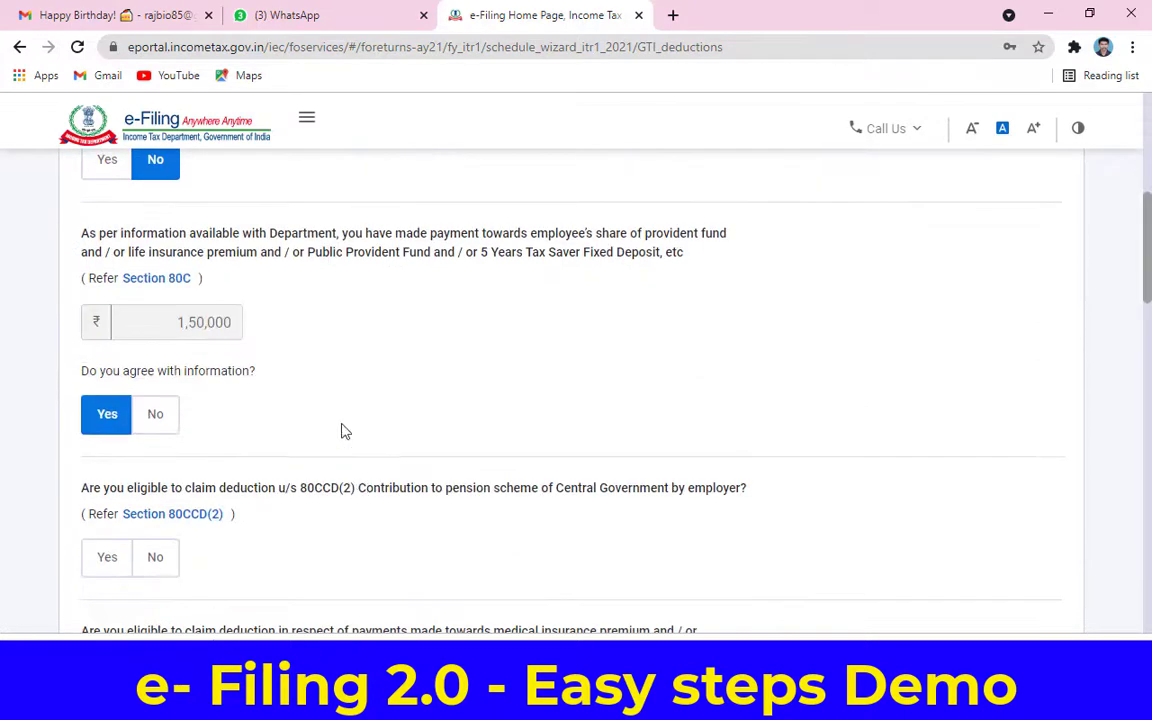
scroll(370, 363, down, 3)
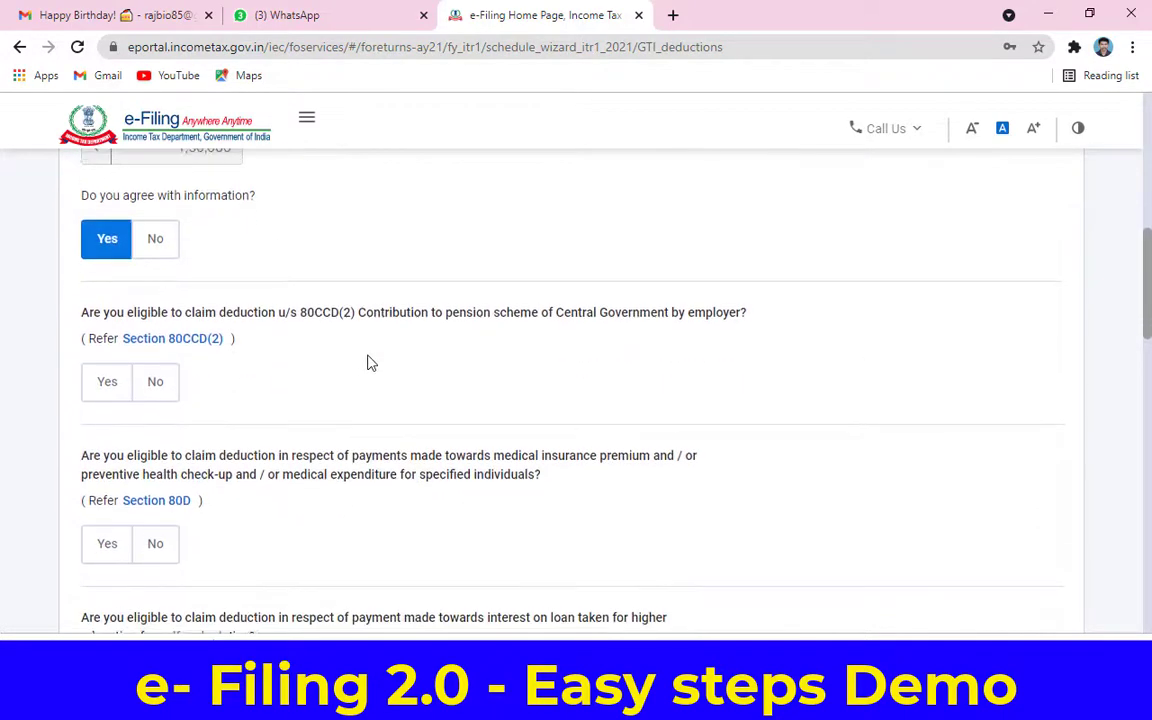
scroll(370, 363, down, 4)
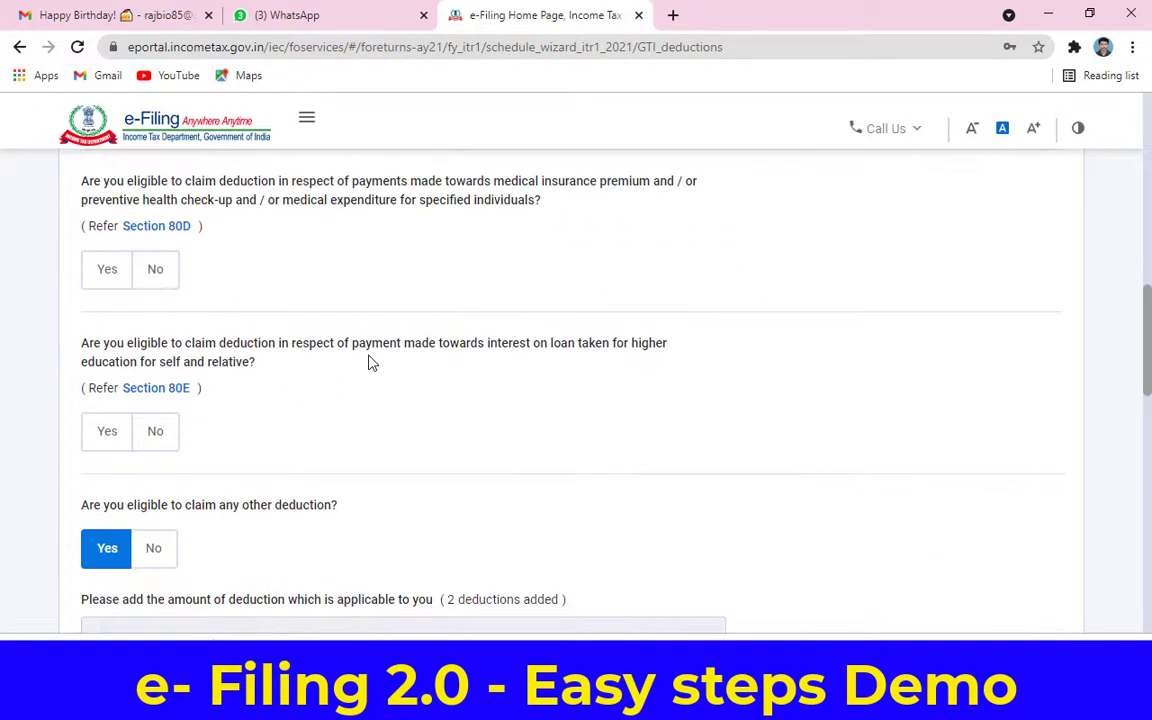
scroll(370, 363, down, 4)
Step: Keep the ₹21,624 claim under 80CCD(1B) and continue to the deductions review
scroll(370, 363, down, 3)
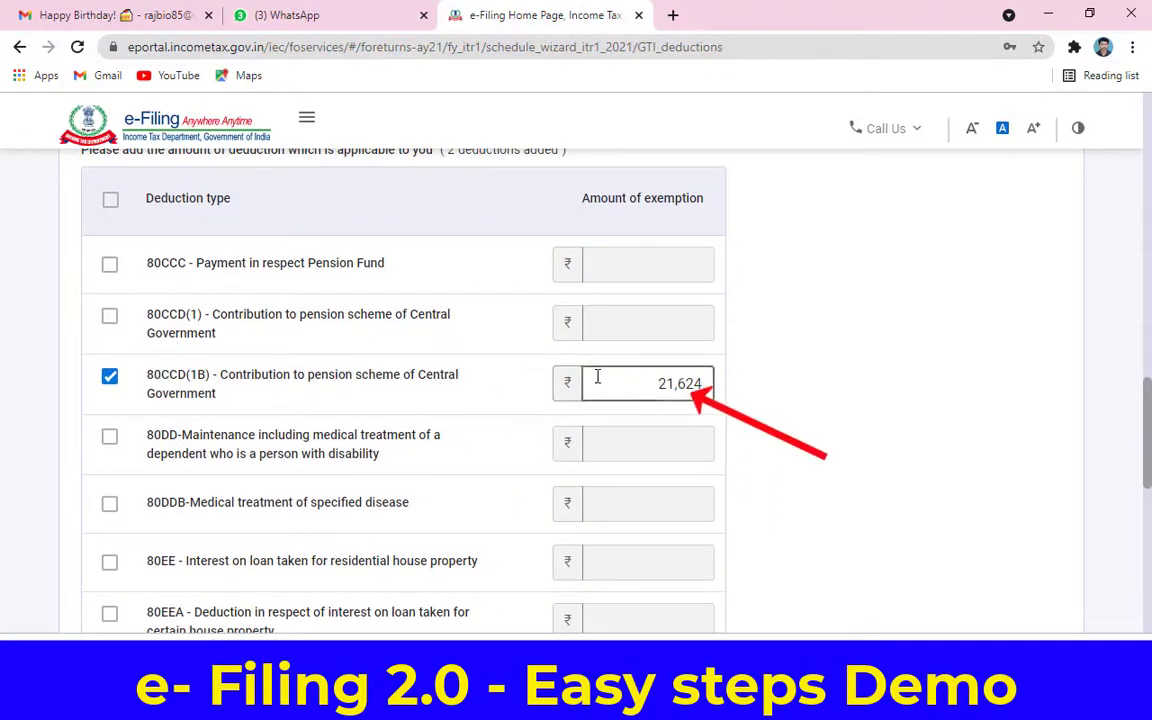
click(658, 386)
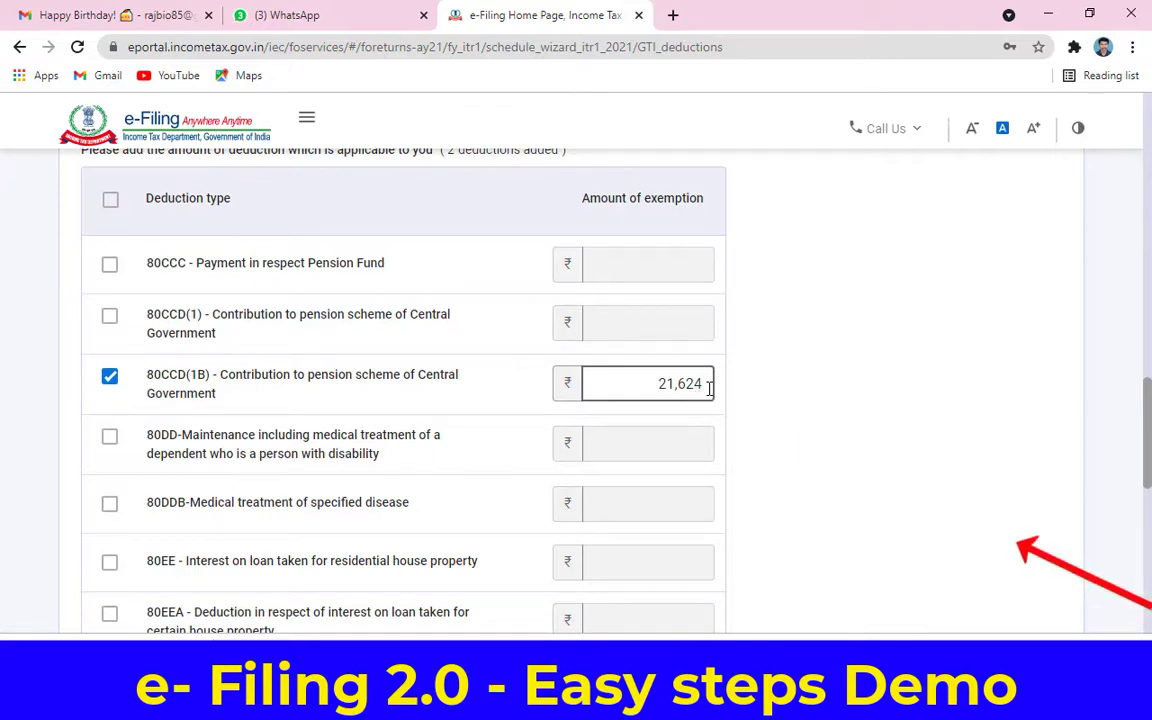
scroll(708, 386, down, 5)
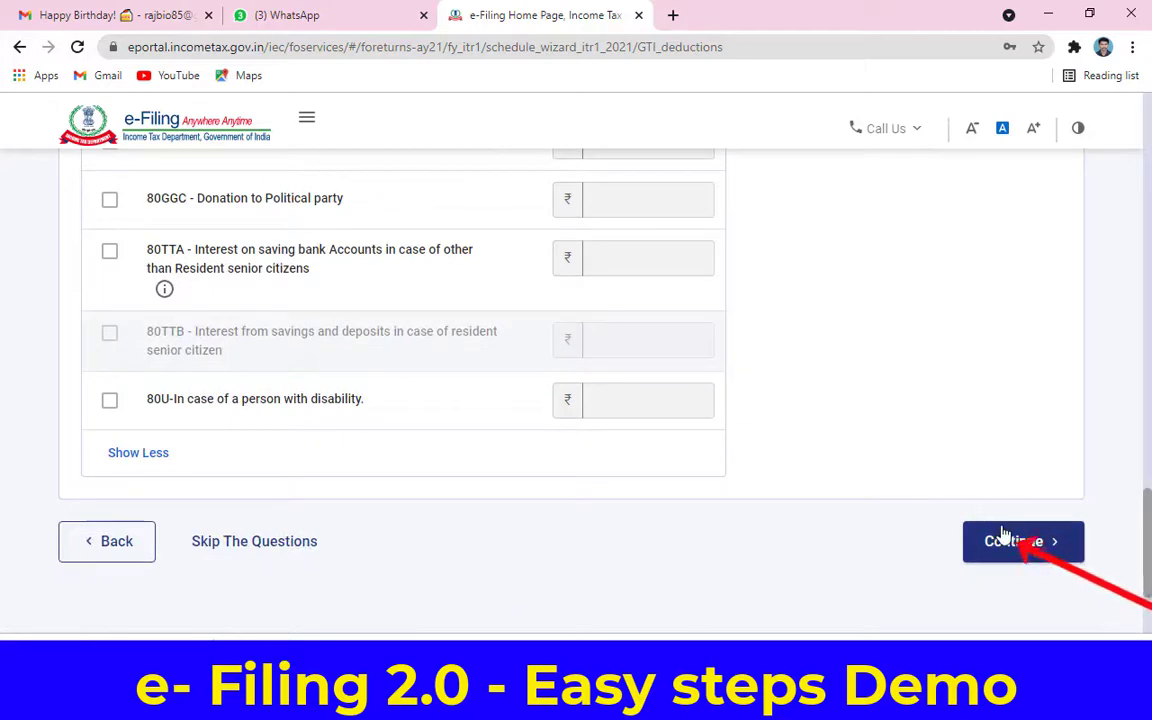
click(1012, 541)
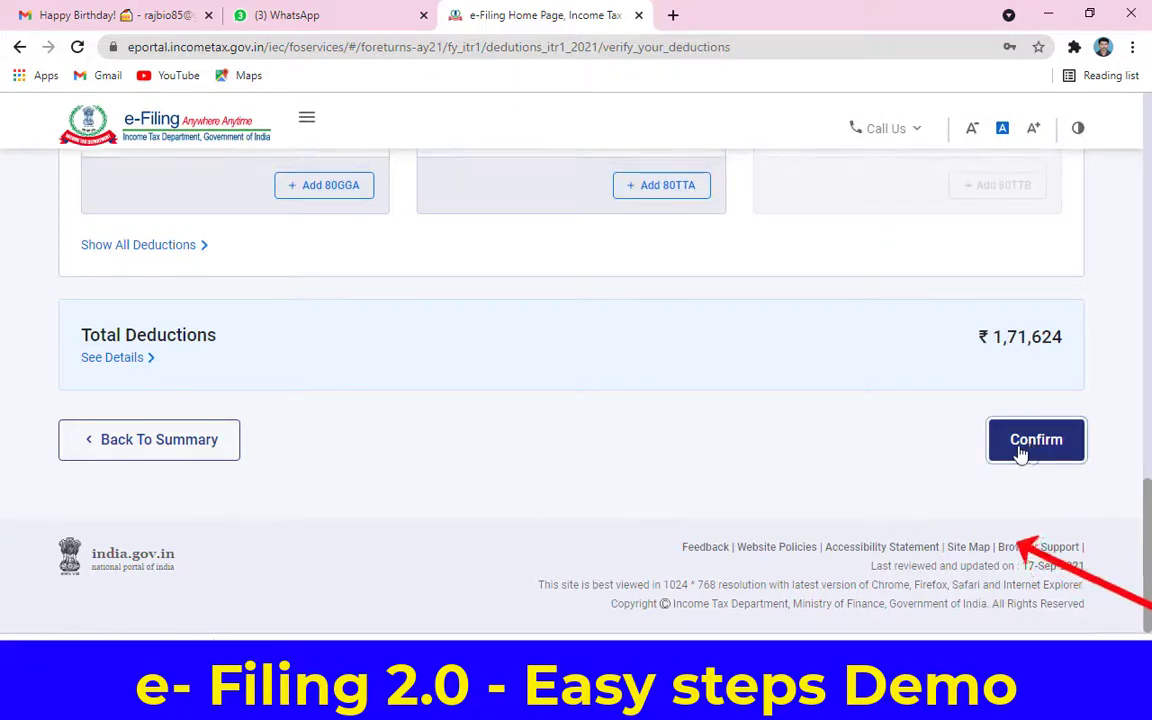
Step: Confirm total deductions of ₹1,71,624, then confirm the taxes-paid details totalling ₹0
click(1032, 450)
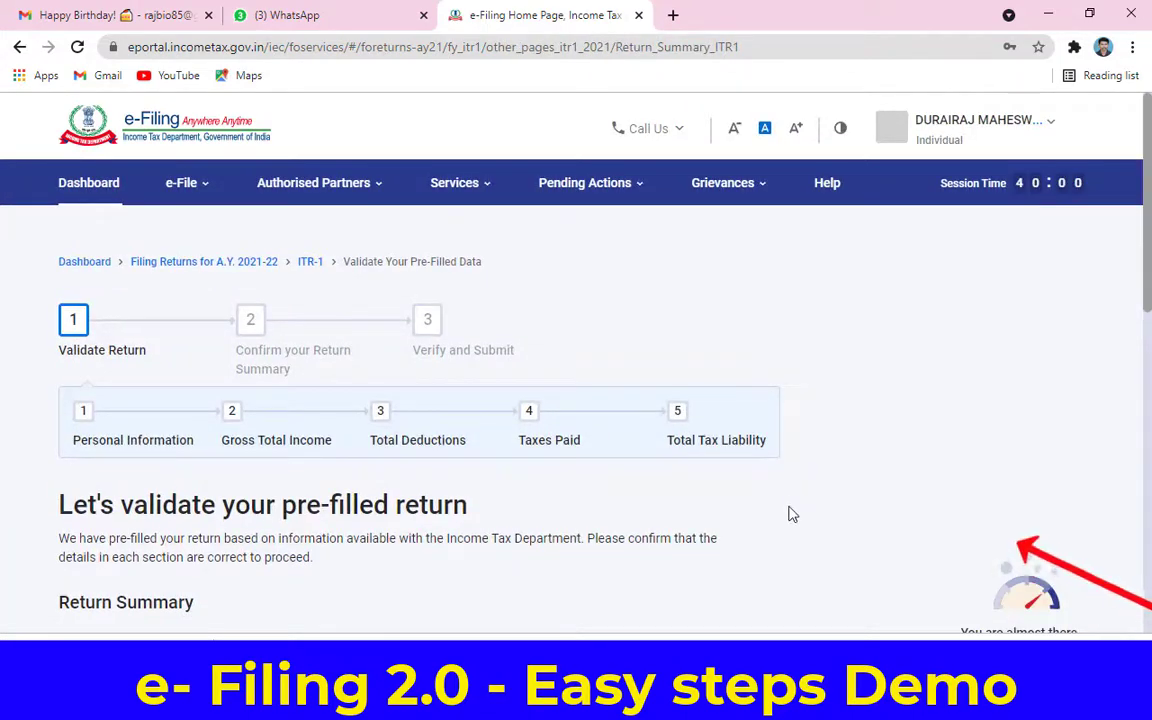
scroll(789, 514, down, 5)
click(935, 535)
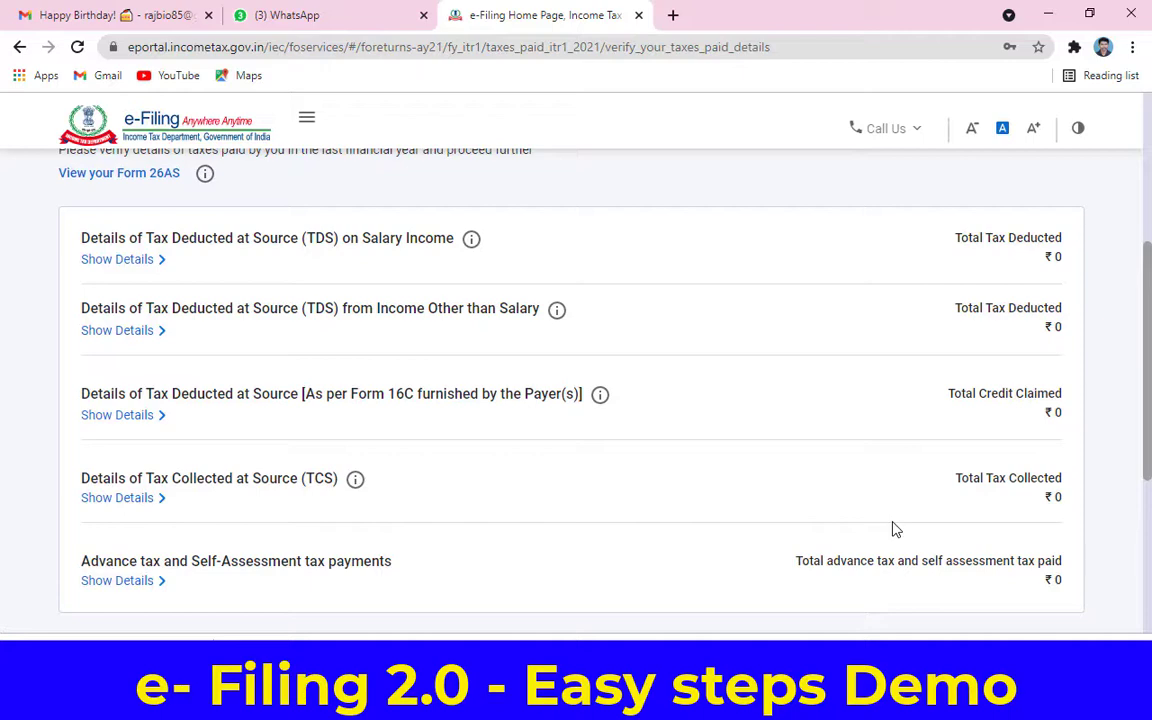
scroll(895, 530, down, 3)
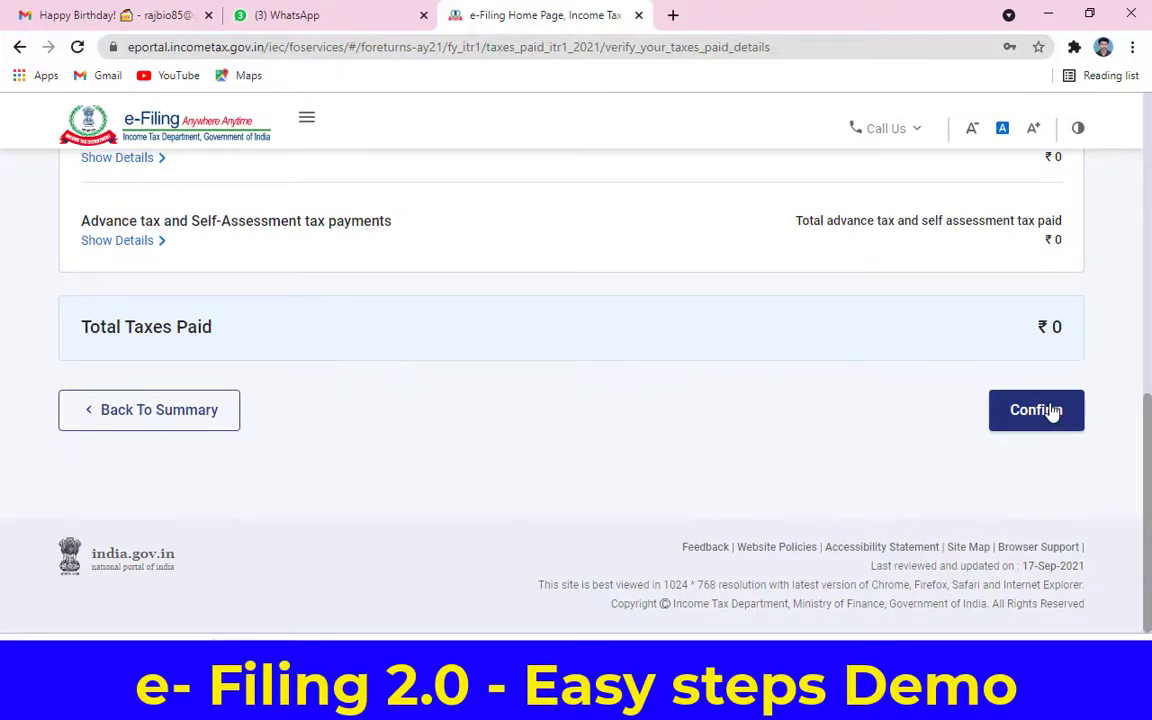
click(1046, 410)
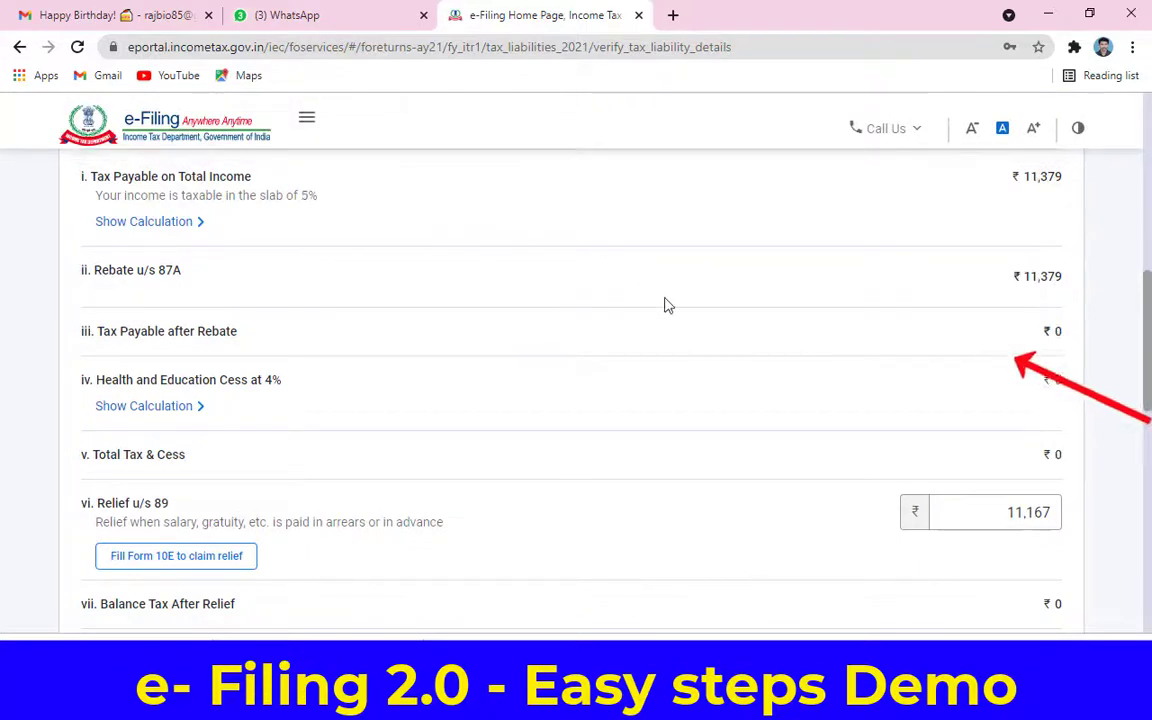
Step: Confirm the computed tax liability and review the fully confirmed Return Summary
scroll(488, 375, down, 10)
click(1052, 428)
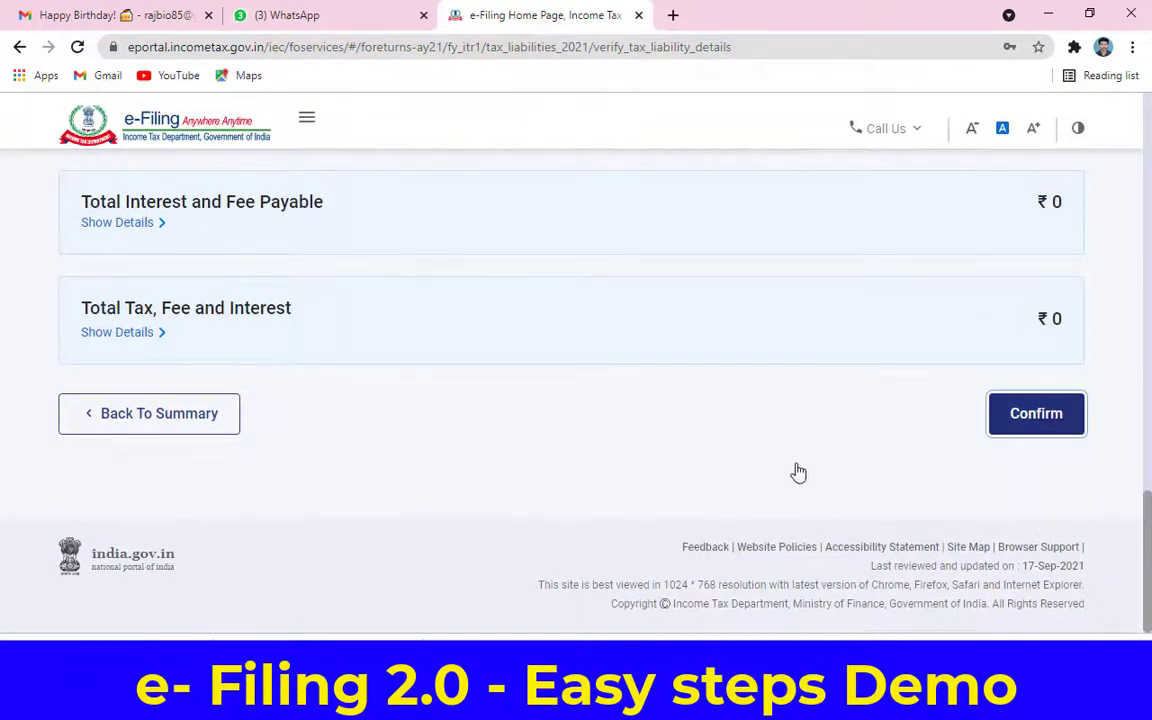
scroll(777, 458, down, 12)
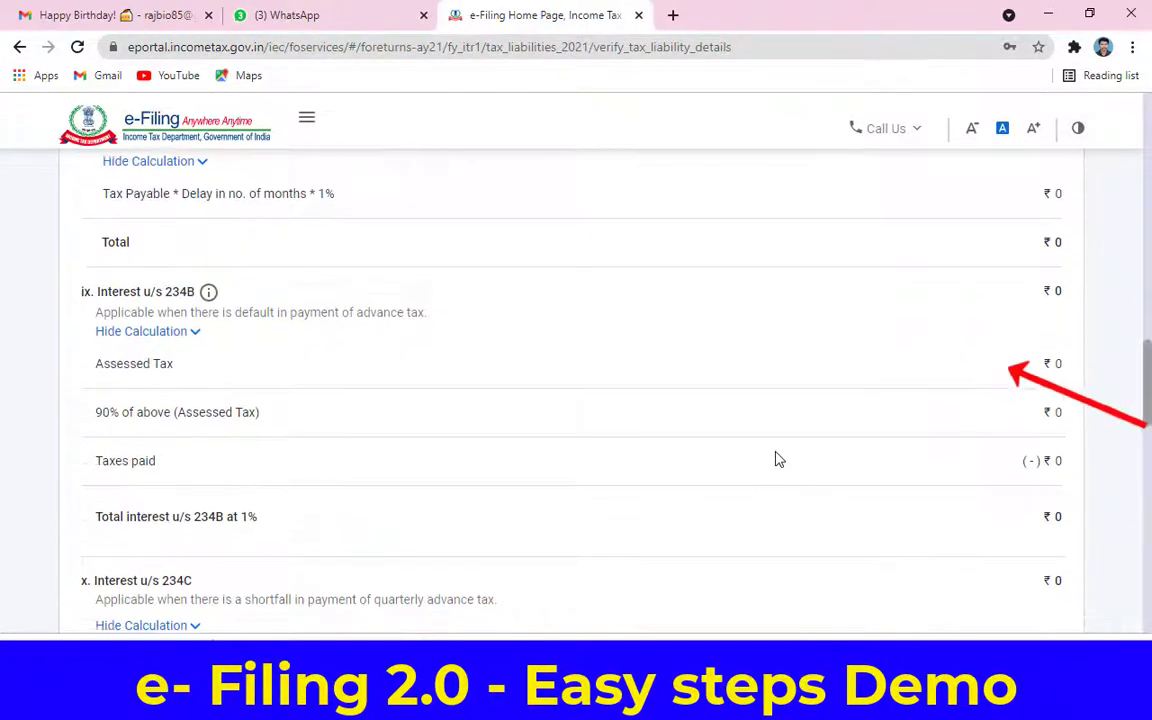
scroll(812, 420, down, 6)
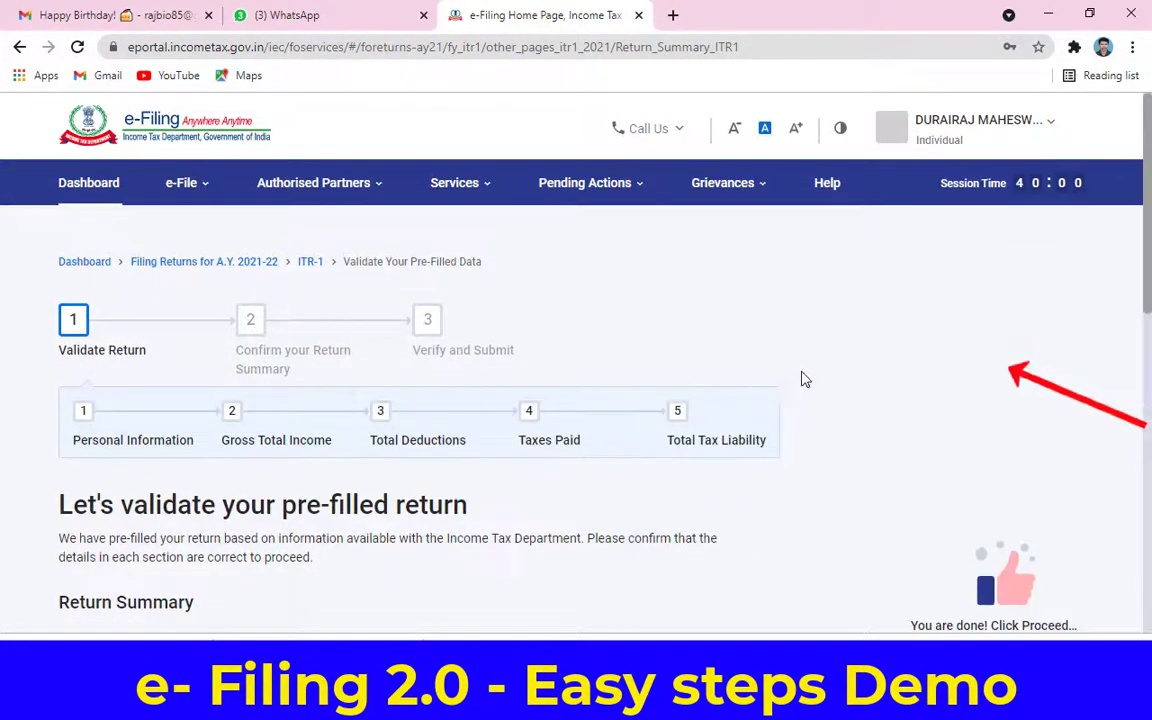
scroll(800, 378, down, 3)
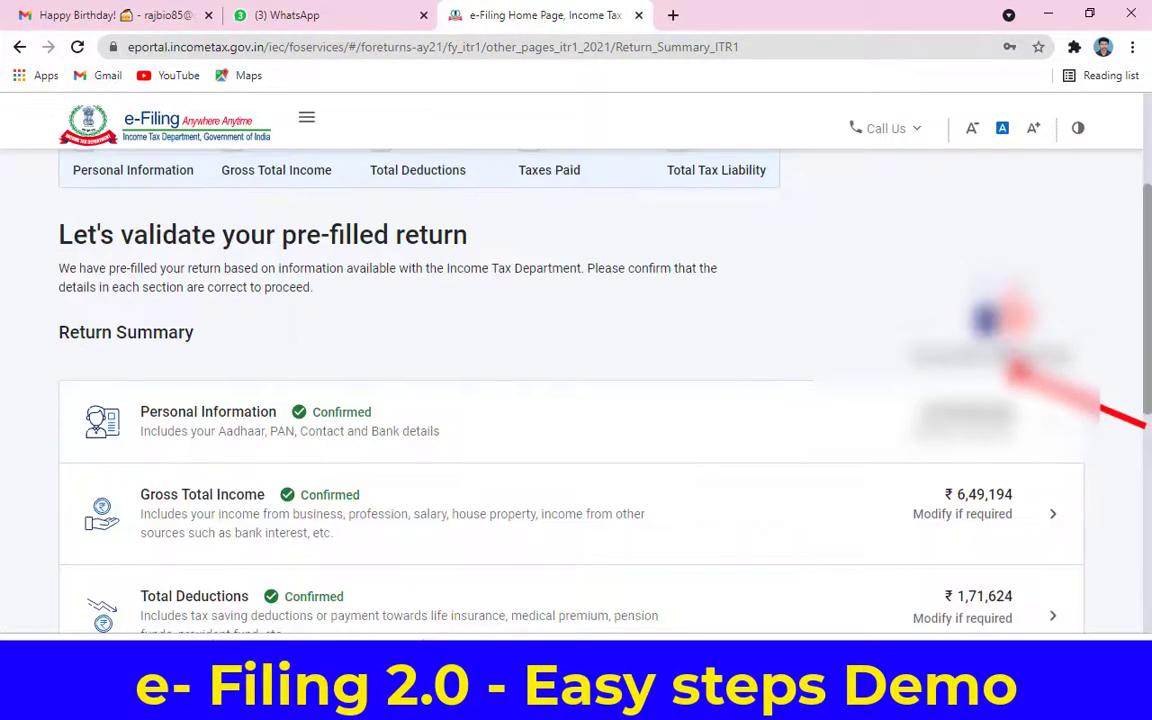
scroll(570, 400, down, 1)
scroll(588, 296, down, 2)
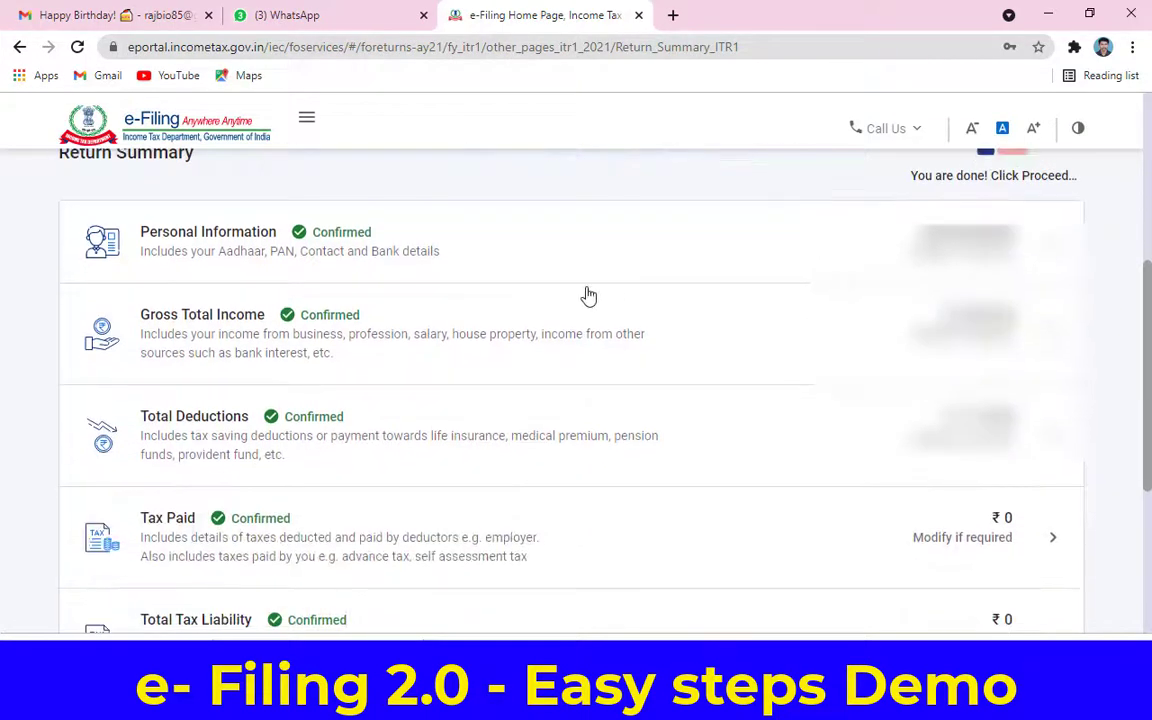
scroll(797, 508, down, 1)
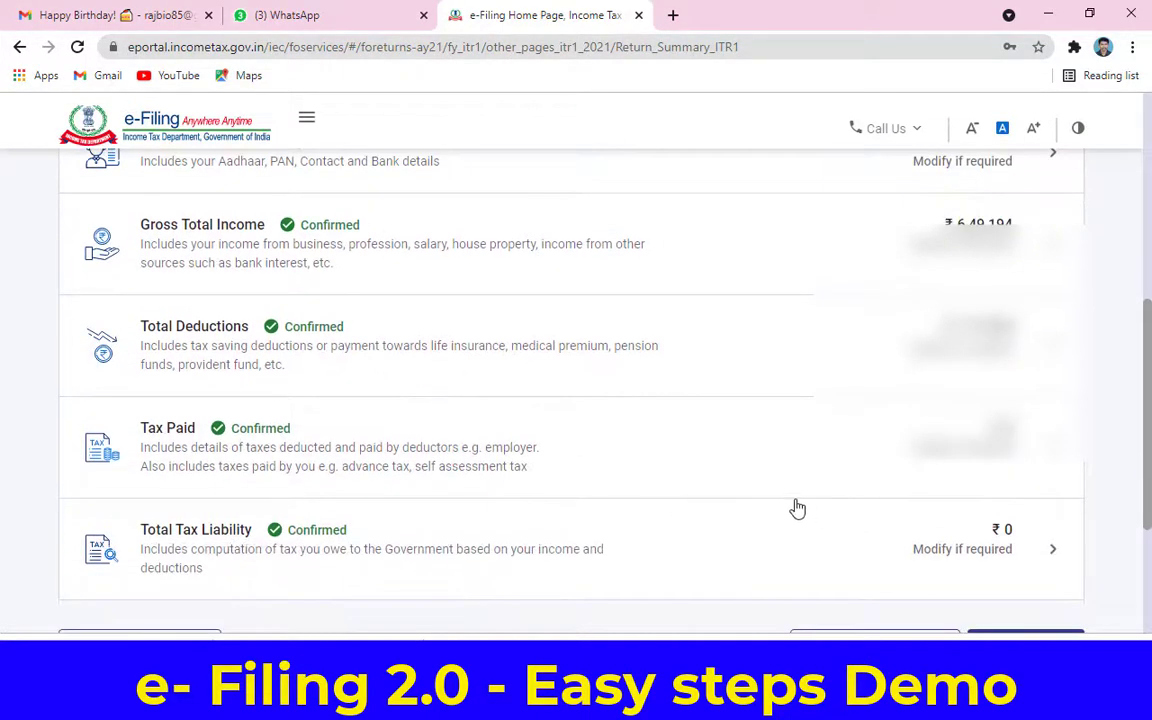
scroll(1038, 570, down, 1)
Step: Proceed past the Return Summary to the tax summary showing ₹4,77,570 taxable income, nothing payable
click(1021, 561)
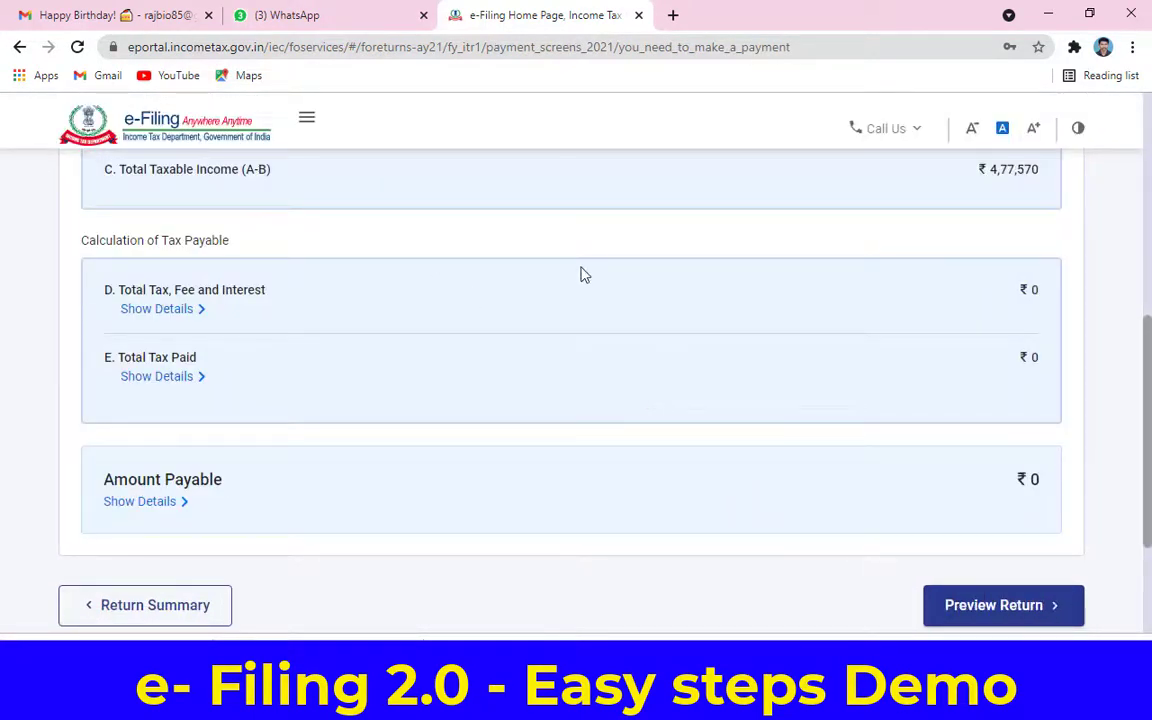
scroll(650, 310, up, 3)
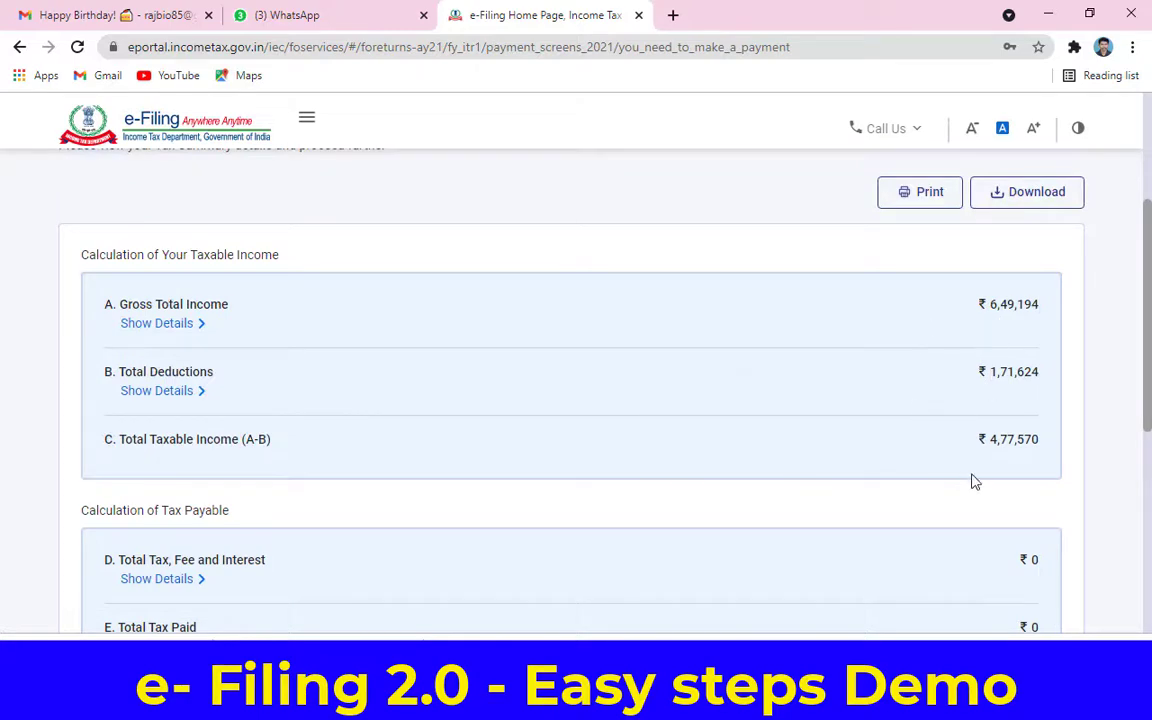
scroll(975, 482, down, 4)
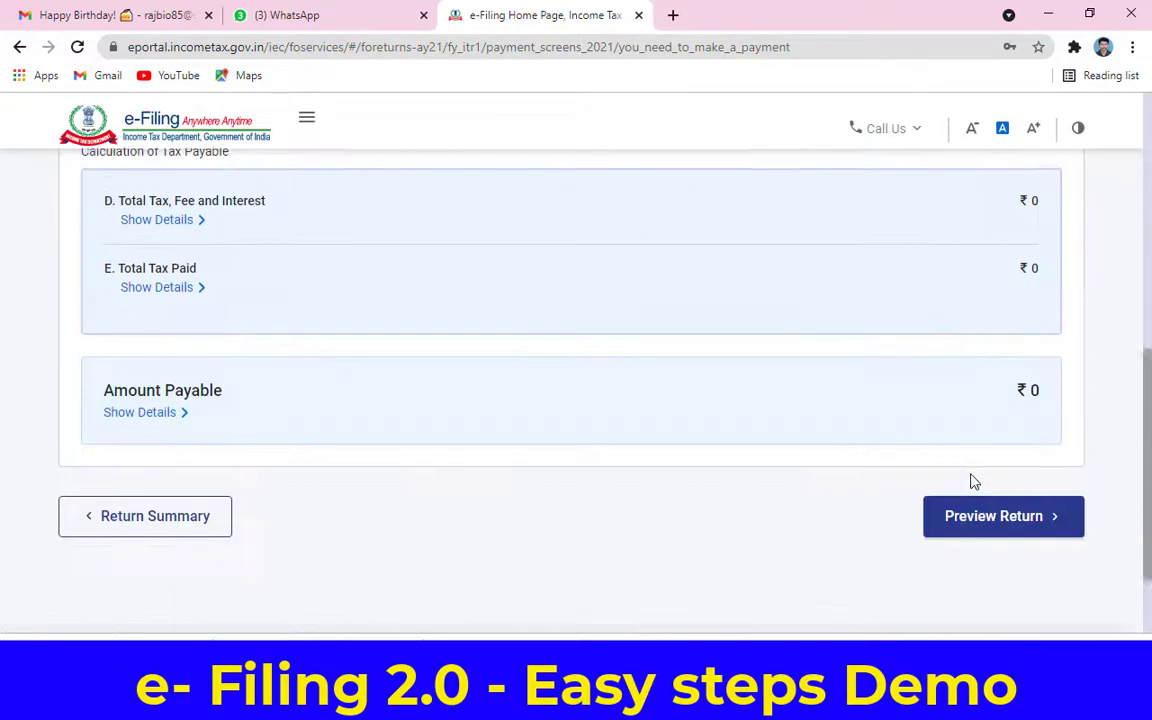
click(1001, 530)
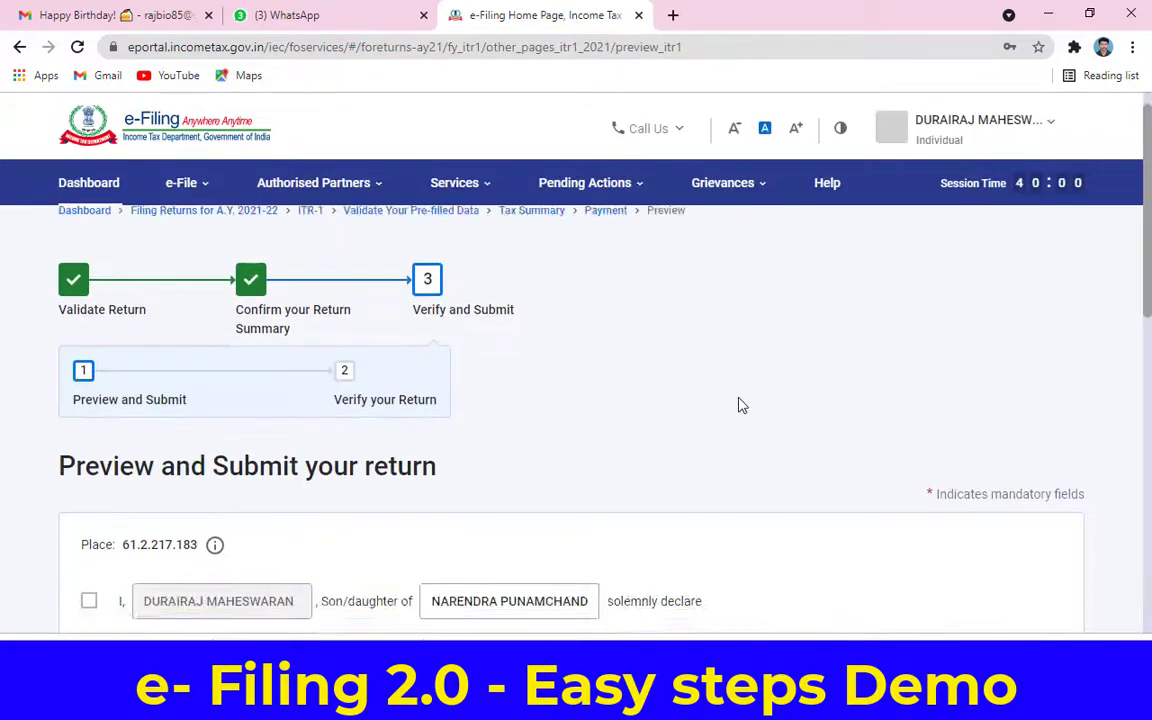
Step: Accept the declaration and bring up the ITR-1 preview for AY 2021-22
scroll(741, 405, down, 3)
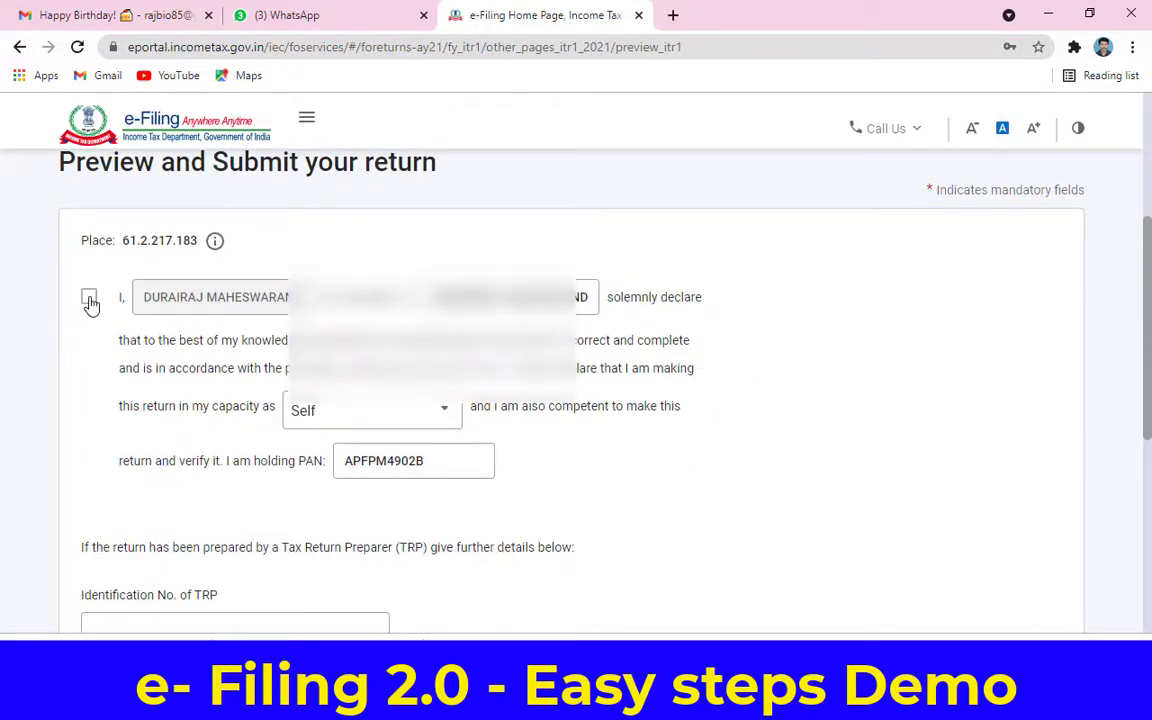
scroll(89, 392, down, 2)
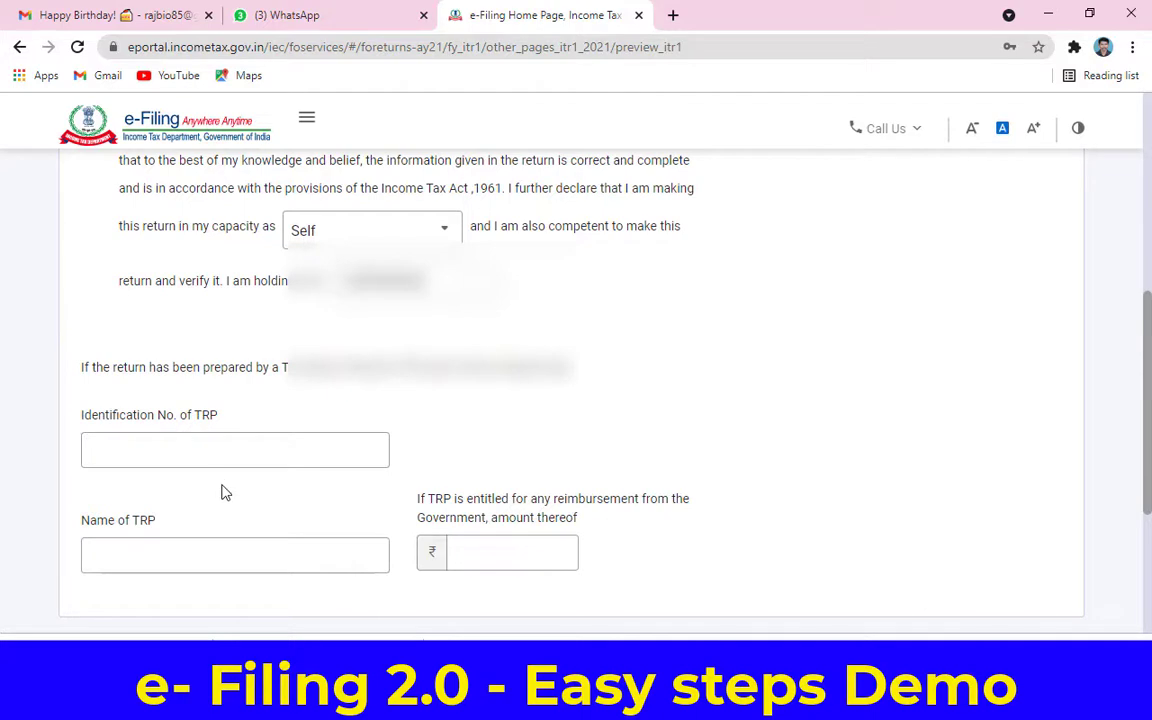
scroll(224, 493, up, 1)
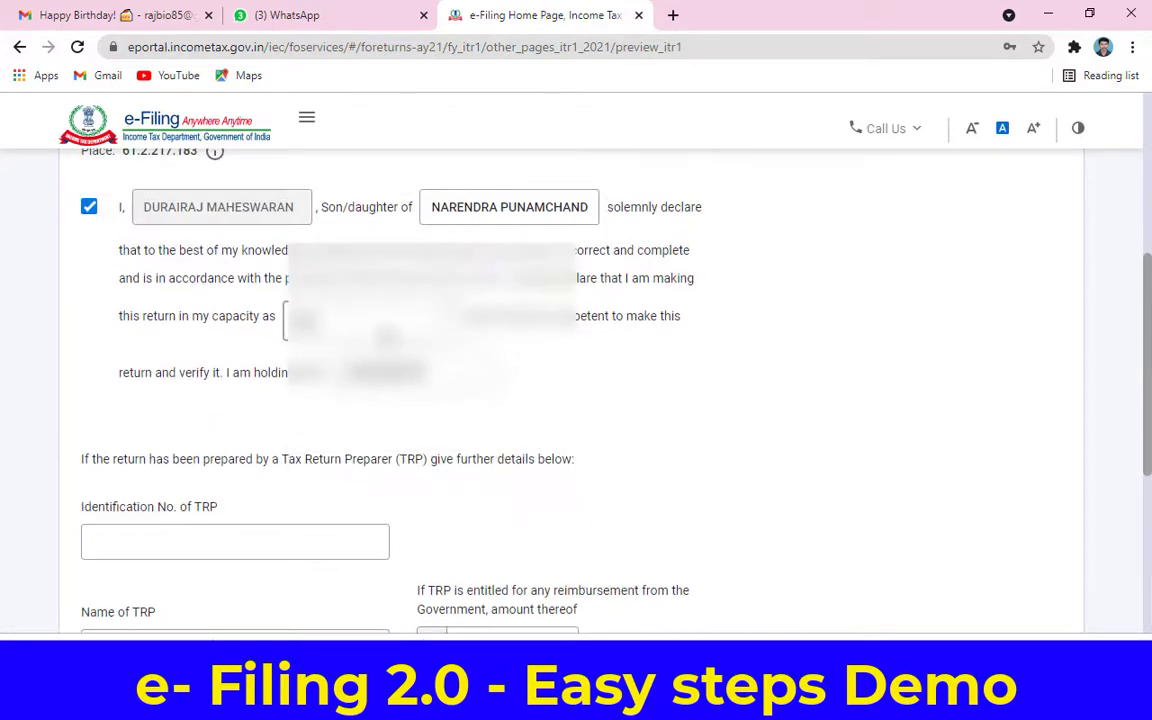
scroll(519, 410, down, 3)
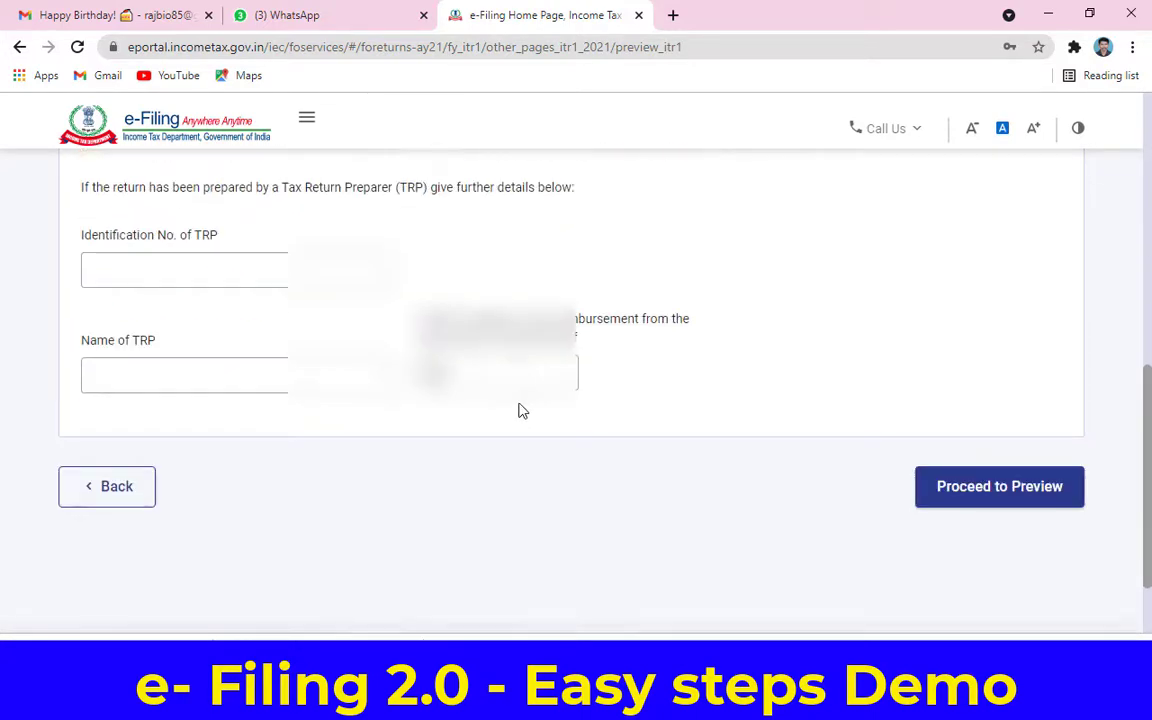
click(944, 486)
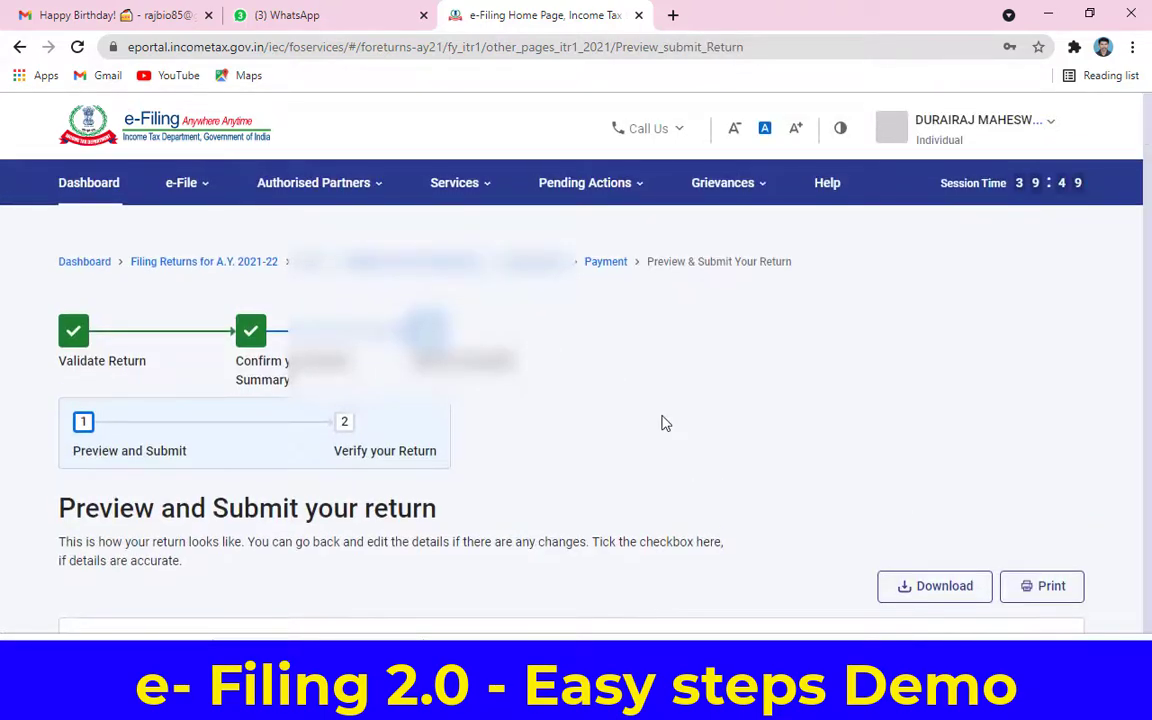
Step: Download the return preview as a PDF and open the downloaded file
scroll(668, 413, down, 7)
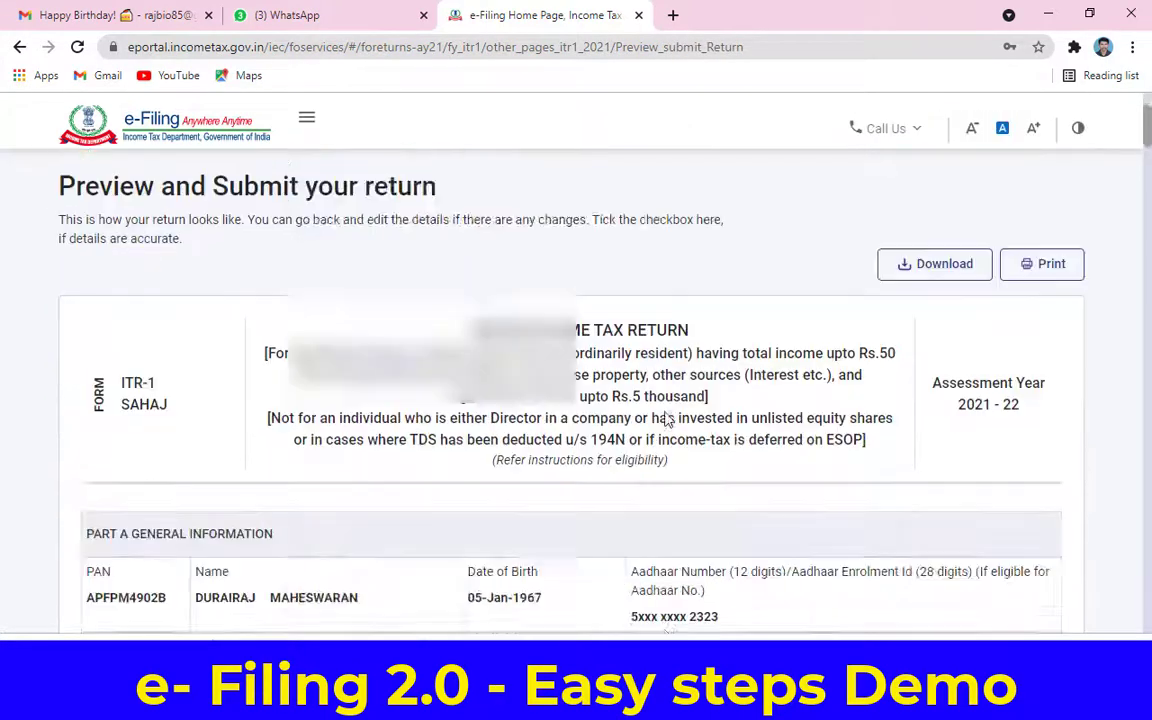
scroll(959, 360, up, 3)
click(946, 325)
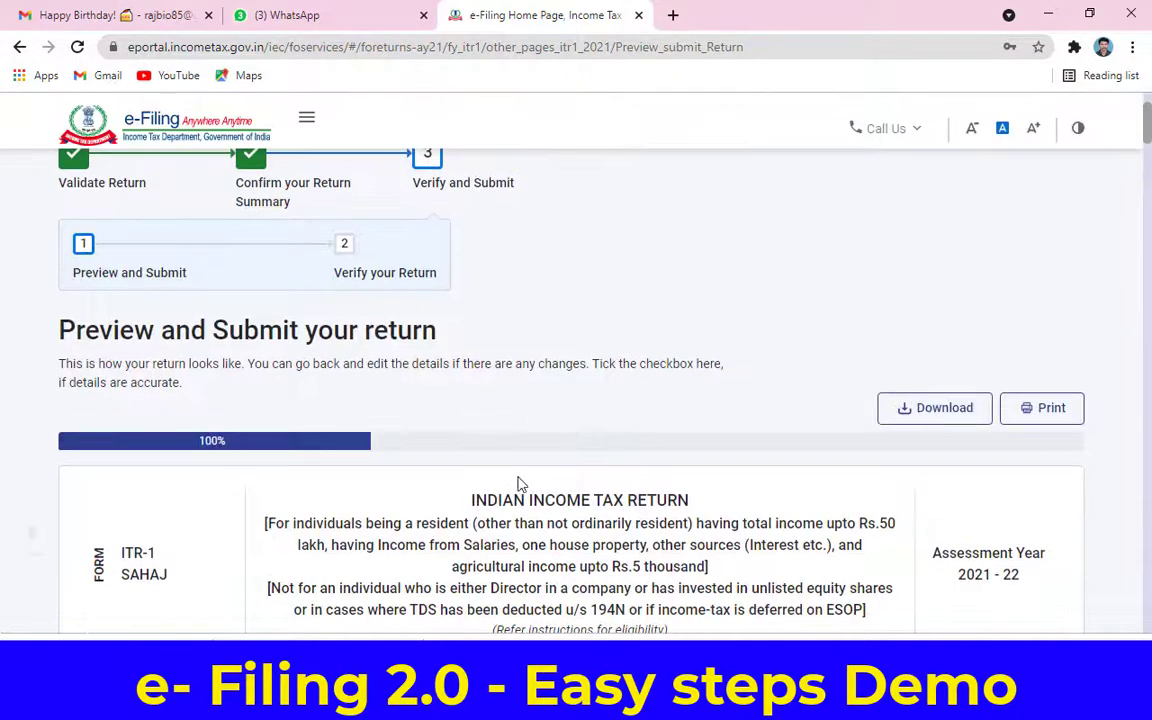
scroll(630, 545, down, 4)
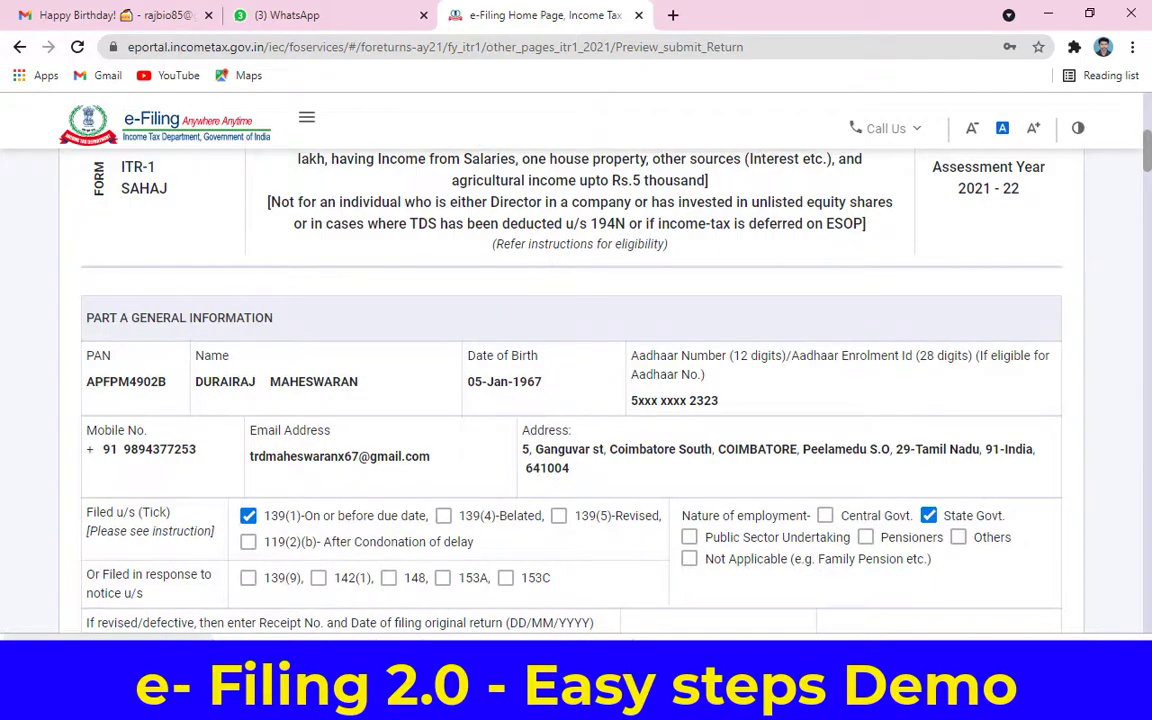
click(120, 655)
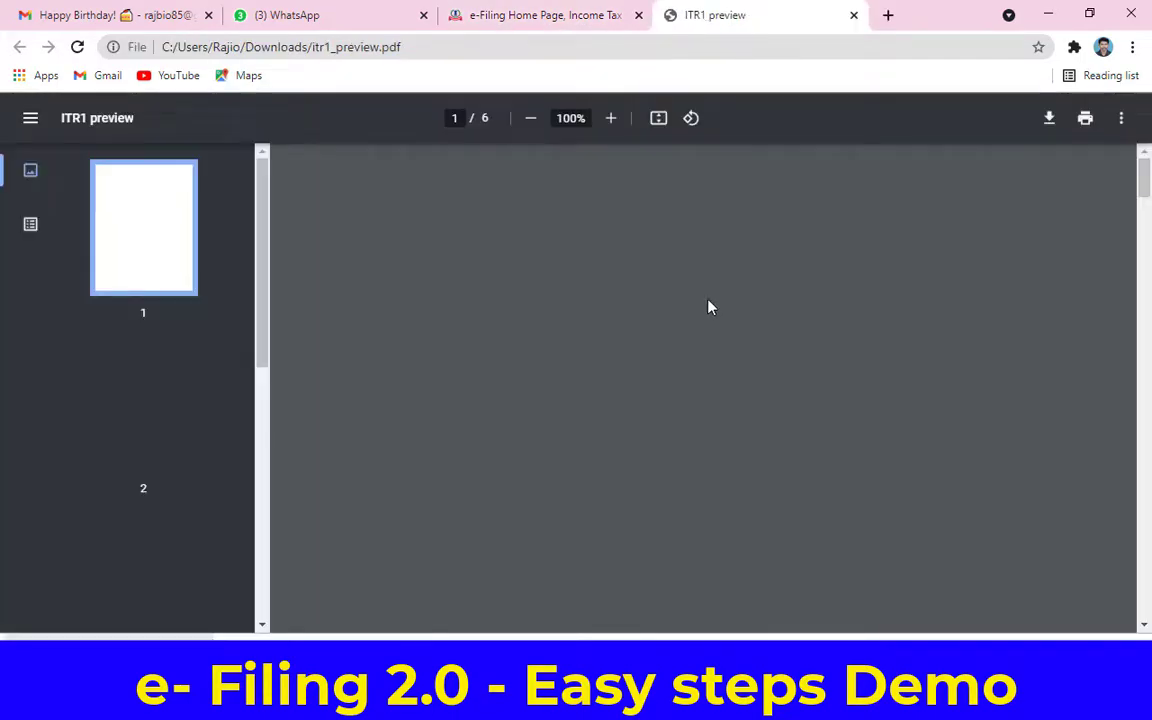
Step: Read itr1_preview.pdf through page 6's Verification section, then close it with Ctrl+W
scroll(766, 304, down, 15)
scroll(768, 304, down, 20)
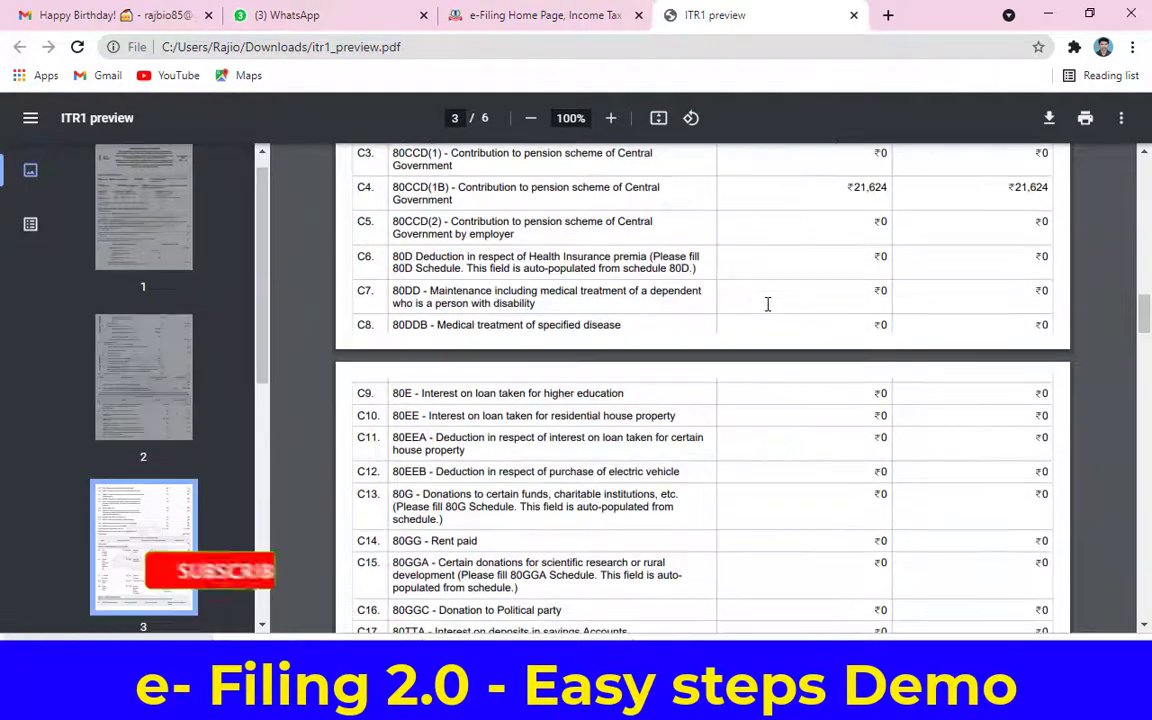
scroll(998, 413, down, 15)
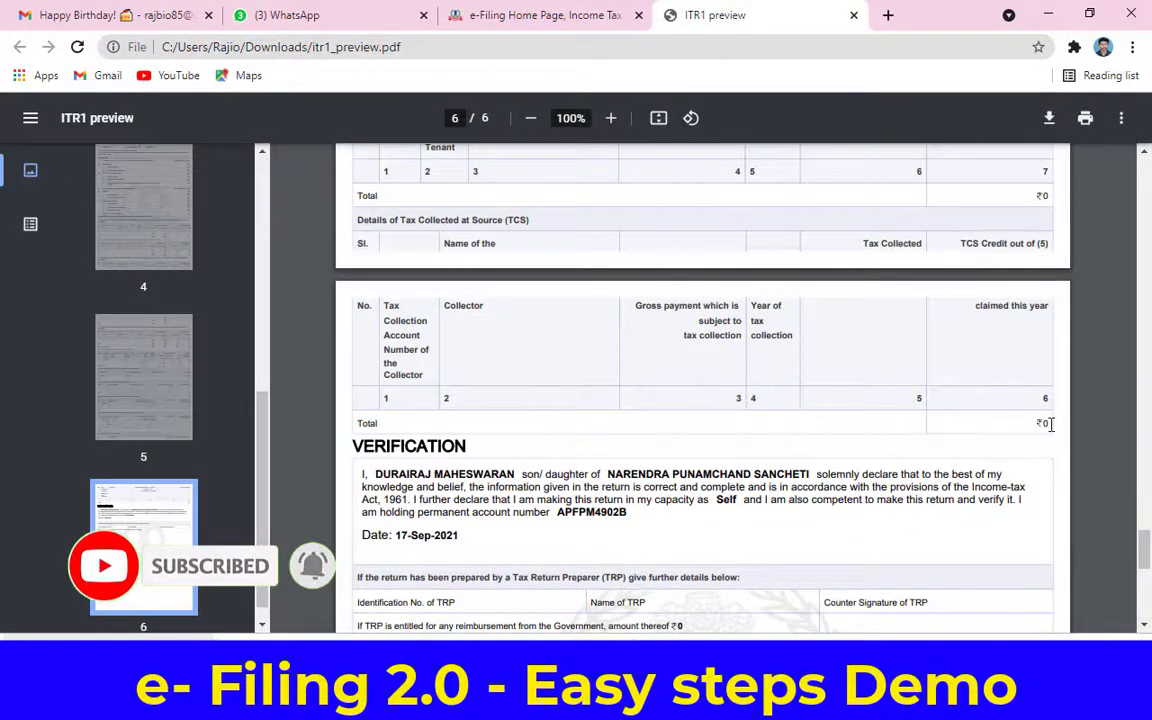
scroll(937, 437, down, 1)
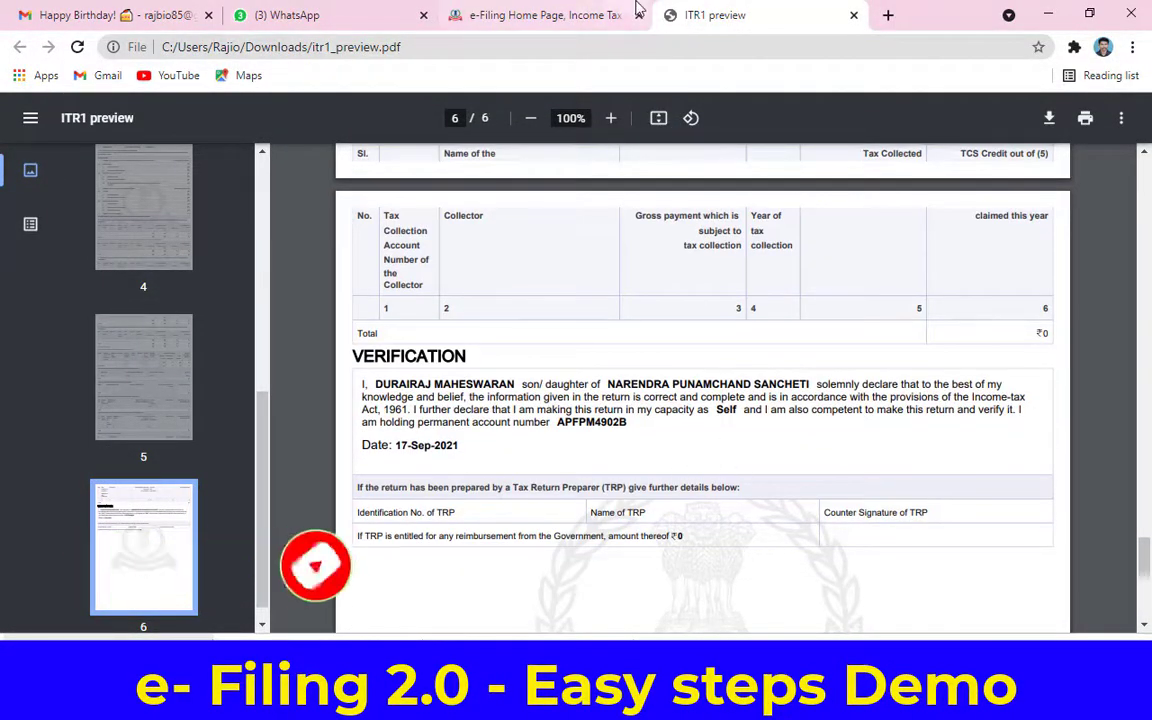
key(ctrl+w)
scroll(935, 497, down, 10)
scroll(935, 497, down, 20)
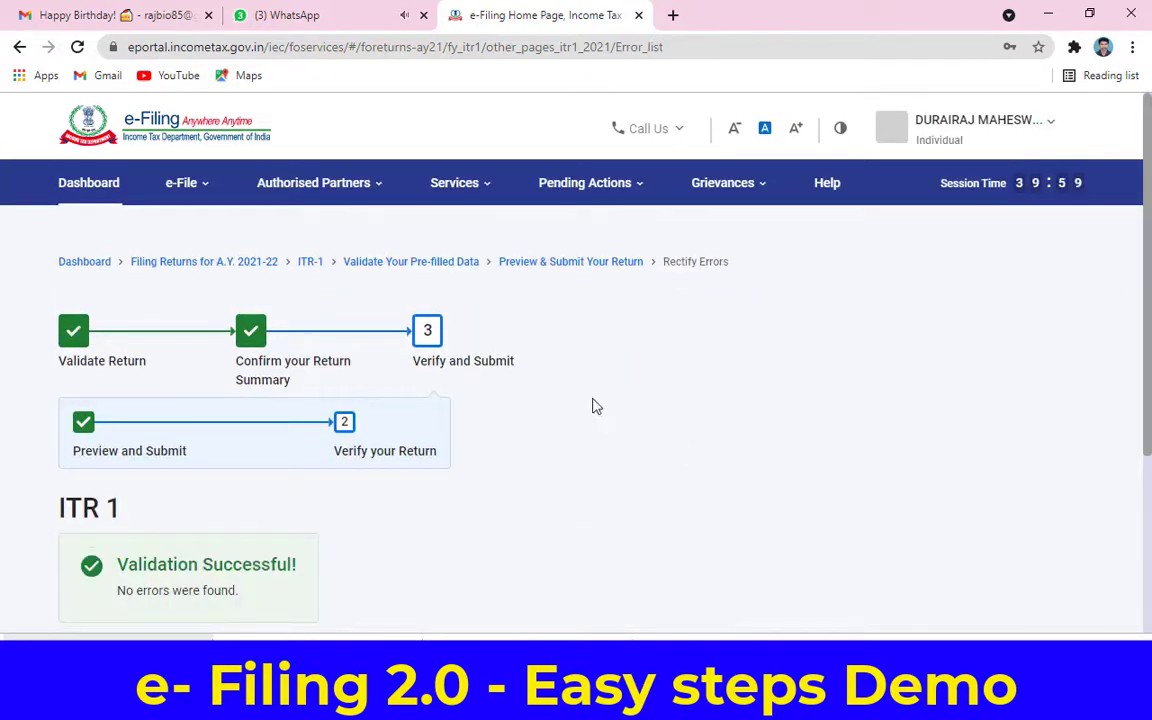
Step: Move from the validated return to verification and choose e-Verify Now
scroll(597, 405, down, 3)
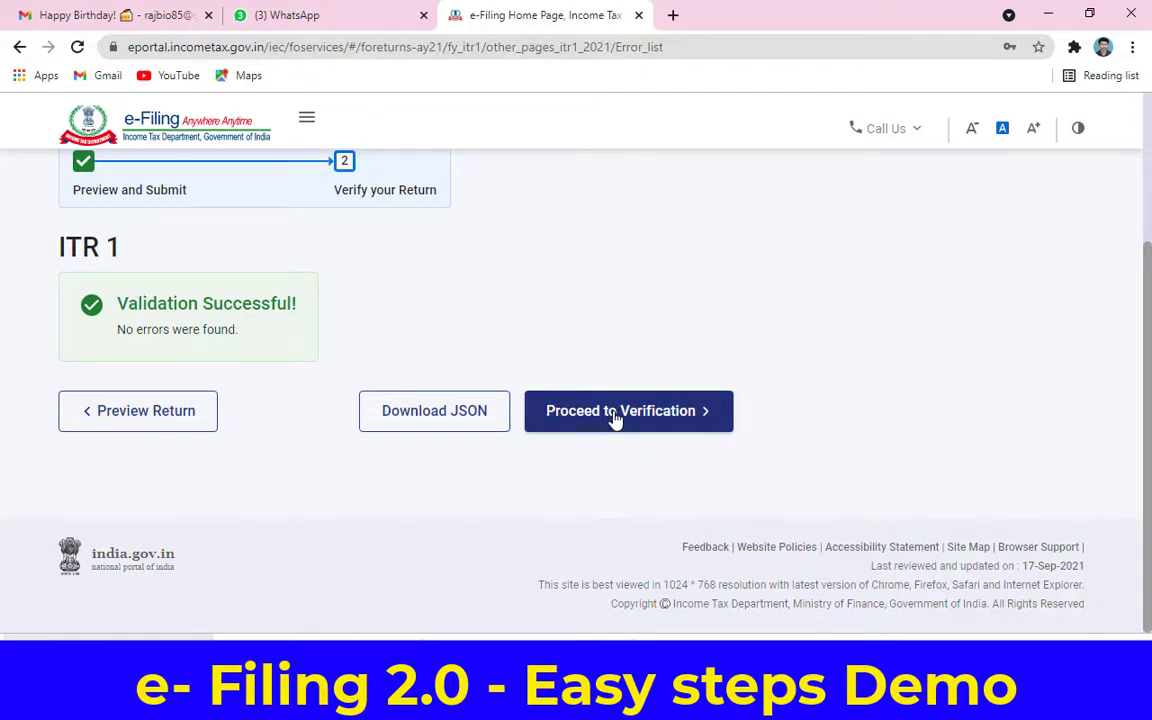
click(616, 420)
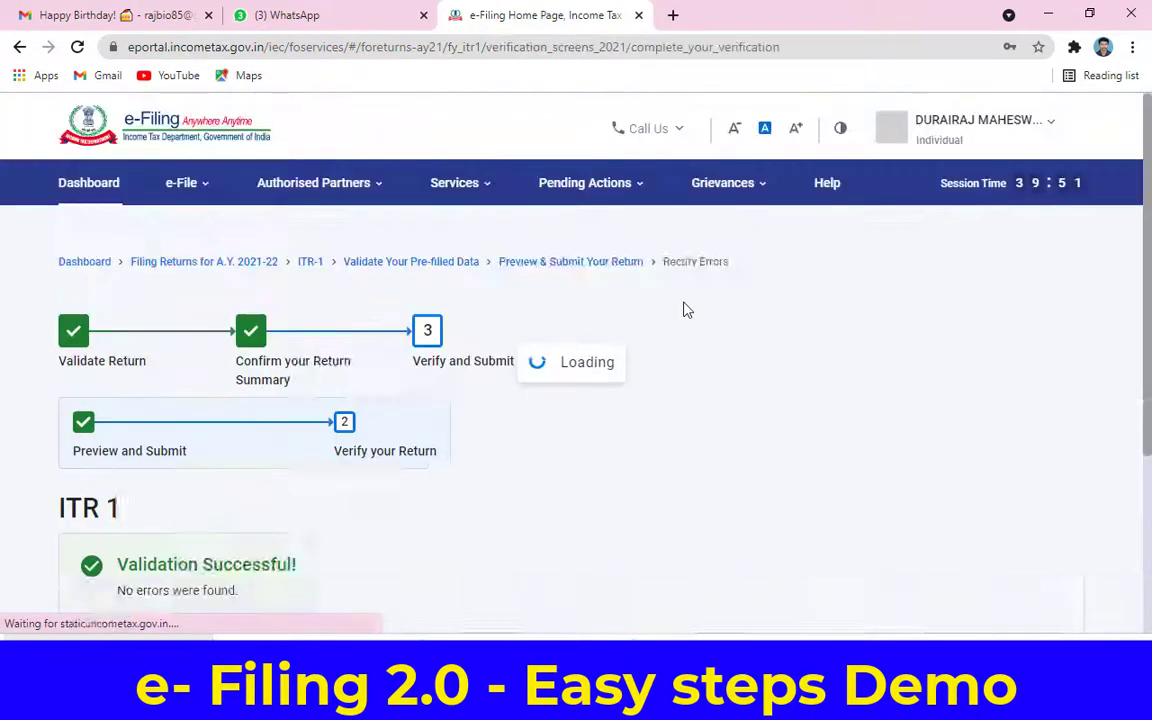
scroll(693, 311, down, 2)
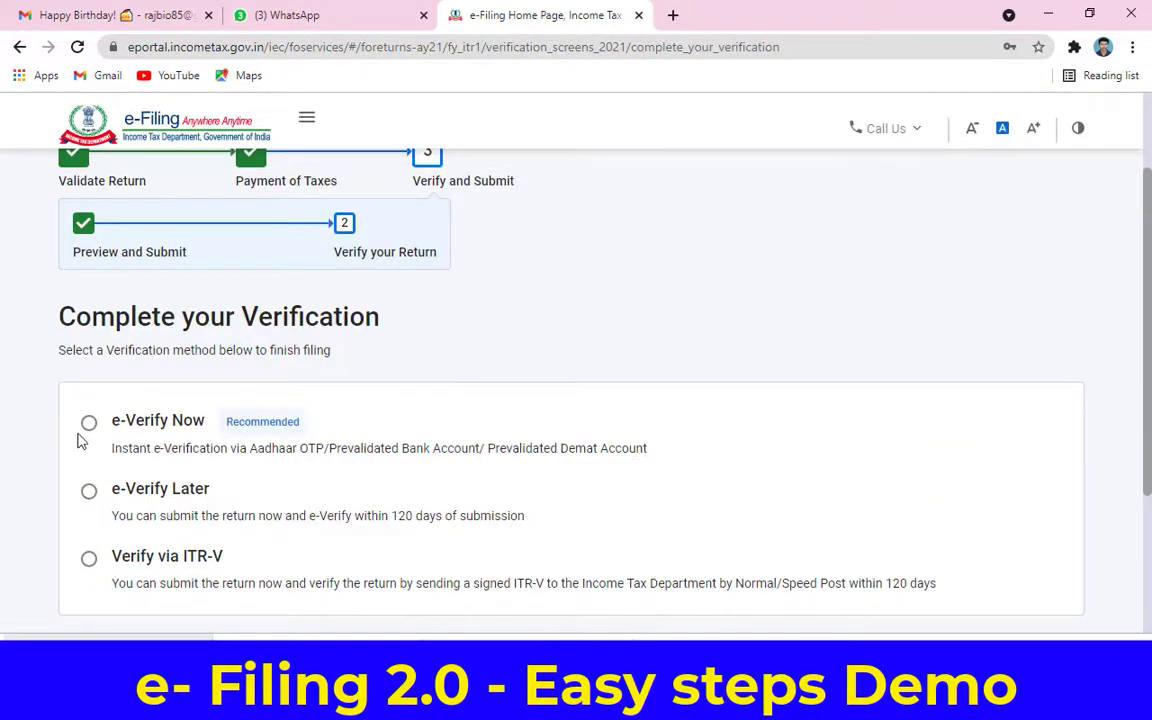
click(89, 425)
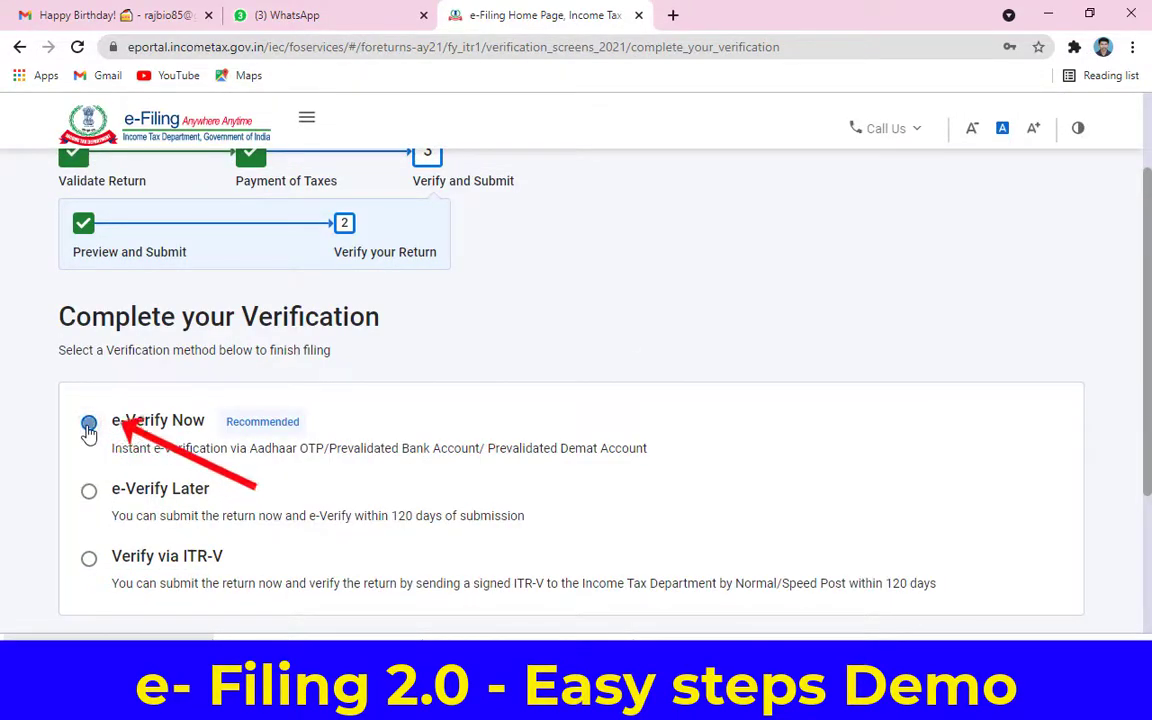
scroll(345, 395, down, 1)
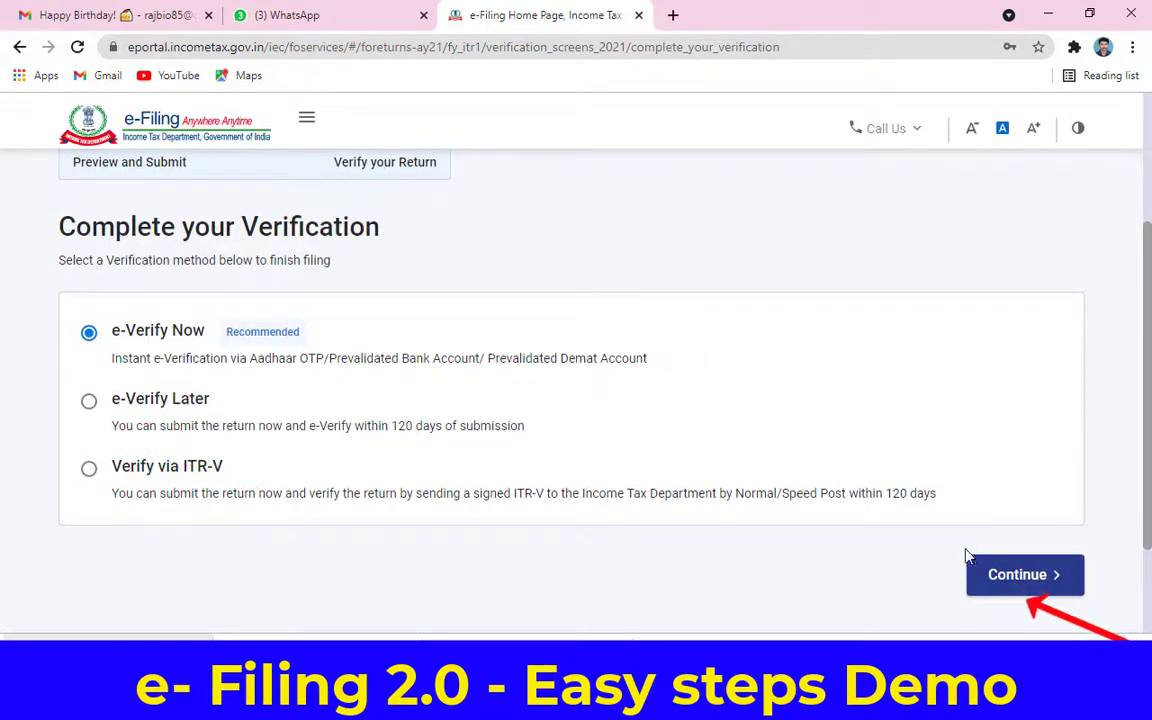
click(995, 571)
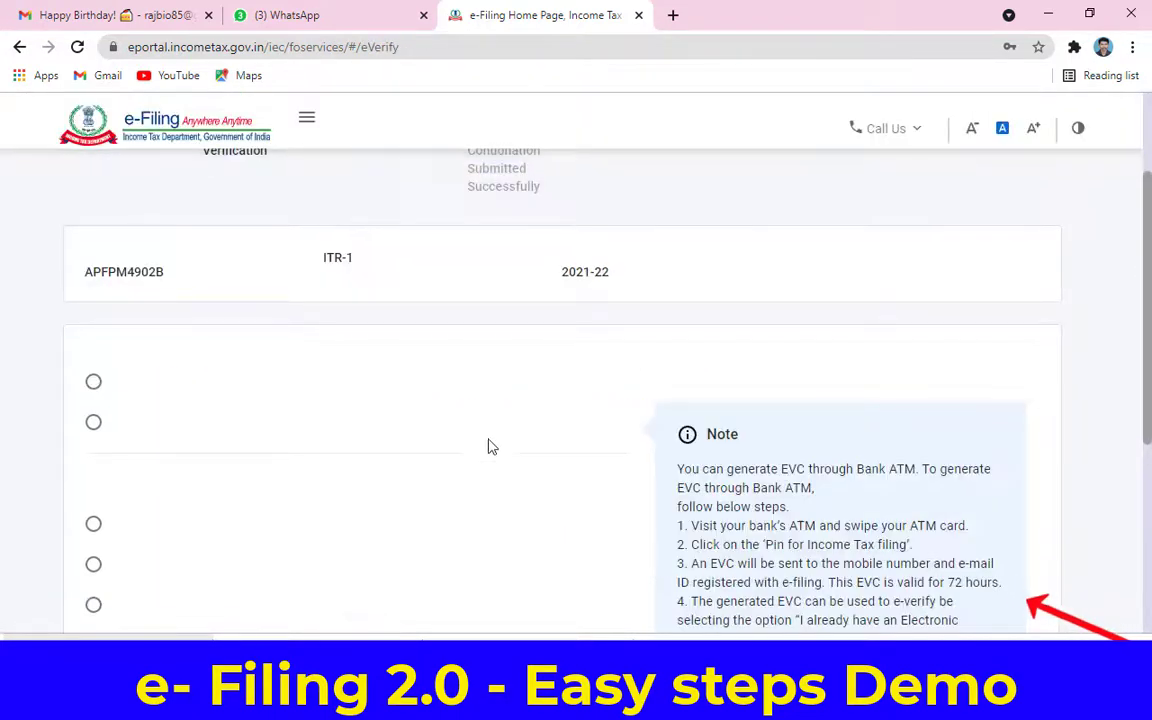
Step: Select OTP on the Aadhaar-registered mobile number as the e-verification method
scroll(488, 434, down, 1)
scroll(488, 432, down, 2)
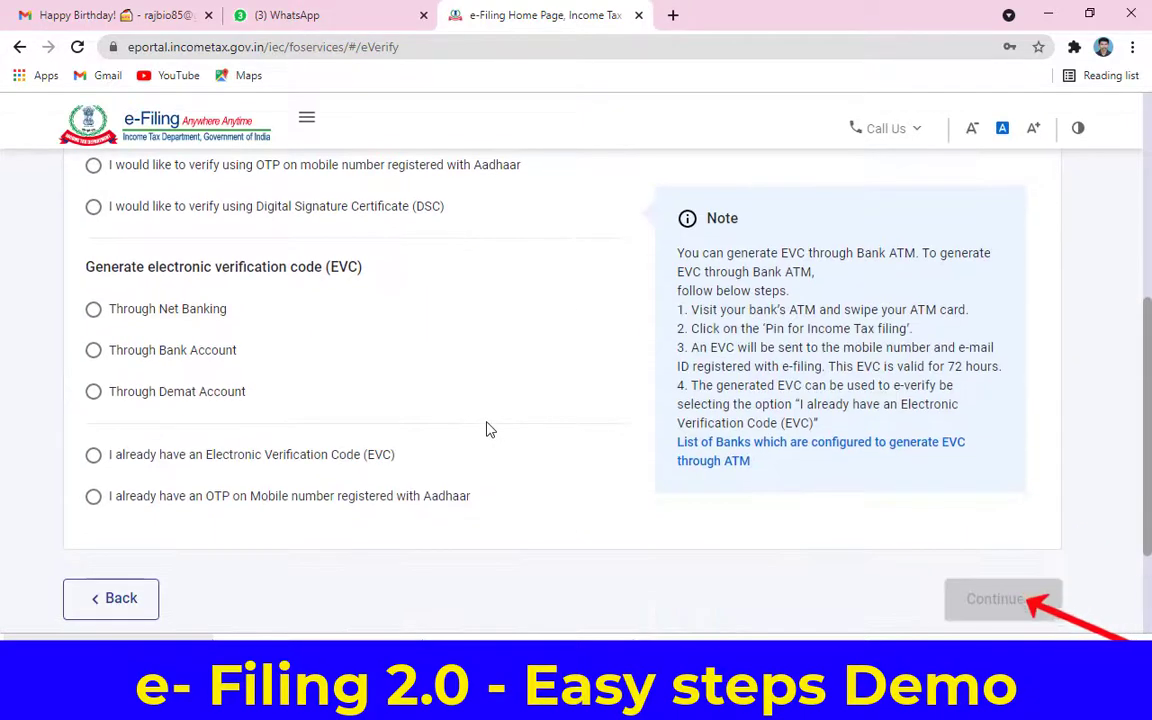
scroll(488, 428, up, 3)
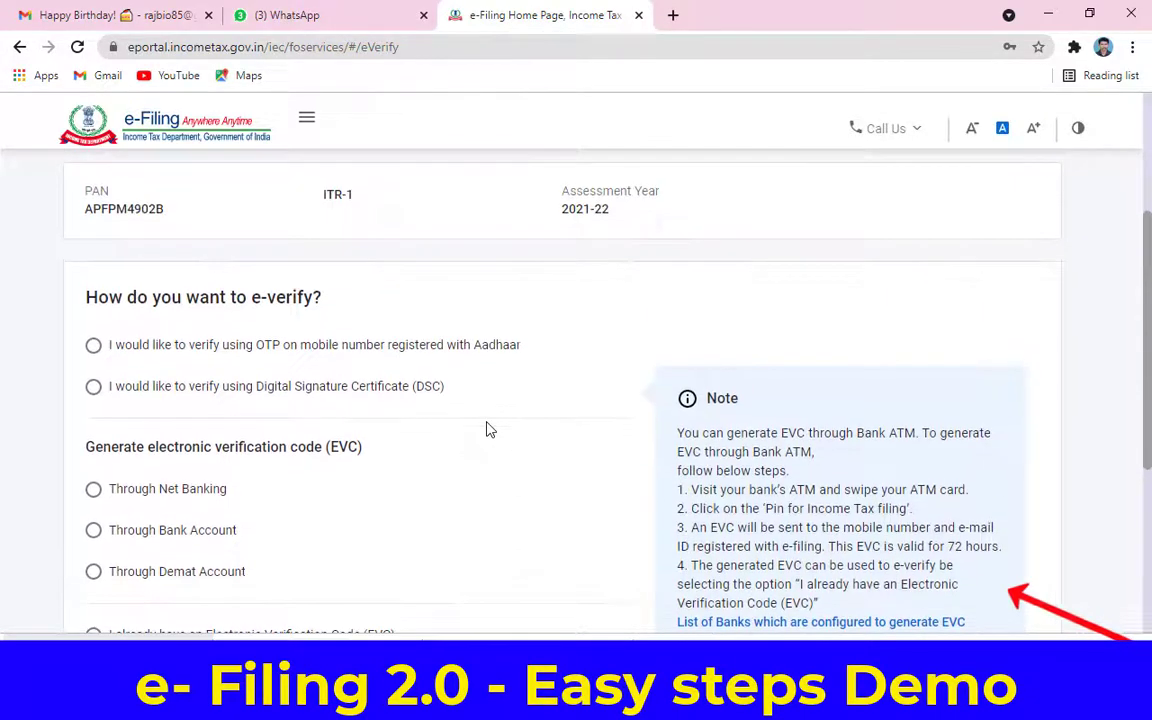
click(375, 350)
scroll(510, 375, down, 3)
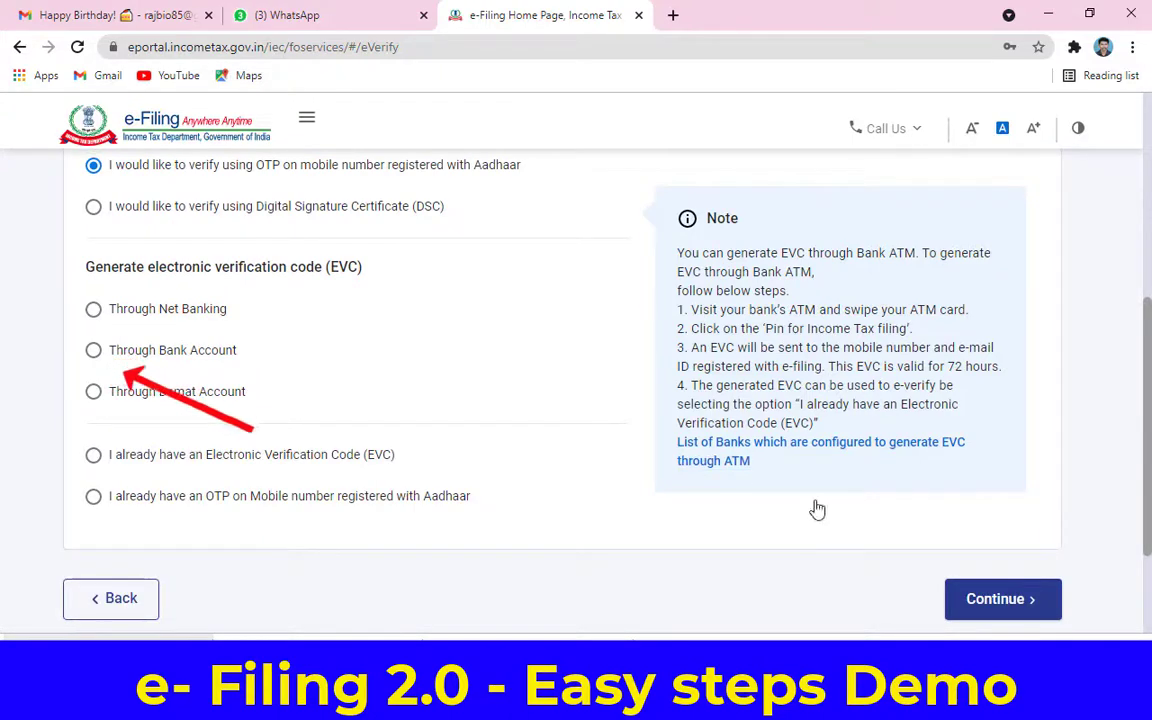
Step: Agree to Aadhaar validation, generate the Aadhaar OTP, and validate it with the received code
click(975, 605)
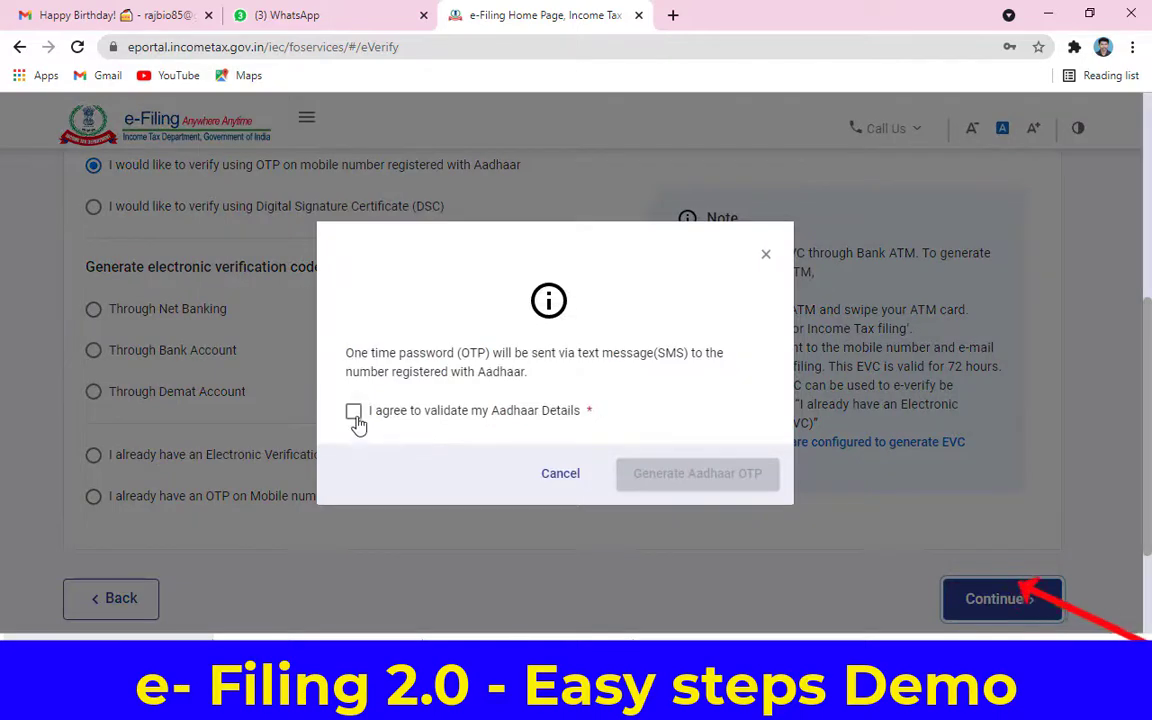
click(353, 413)
click(700, 475)
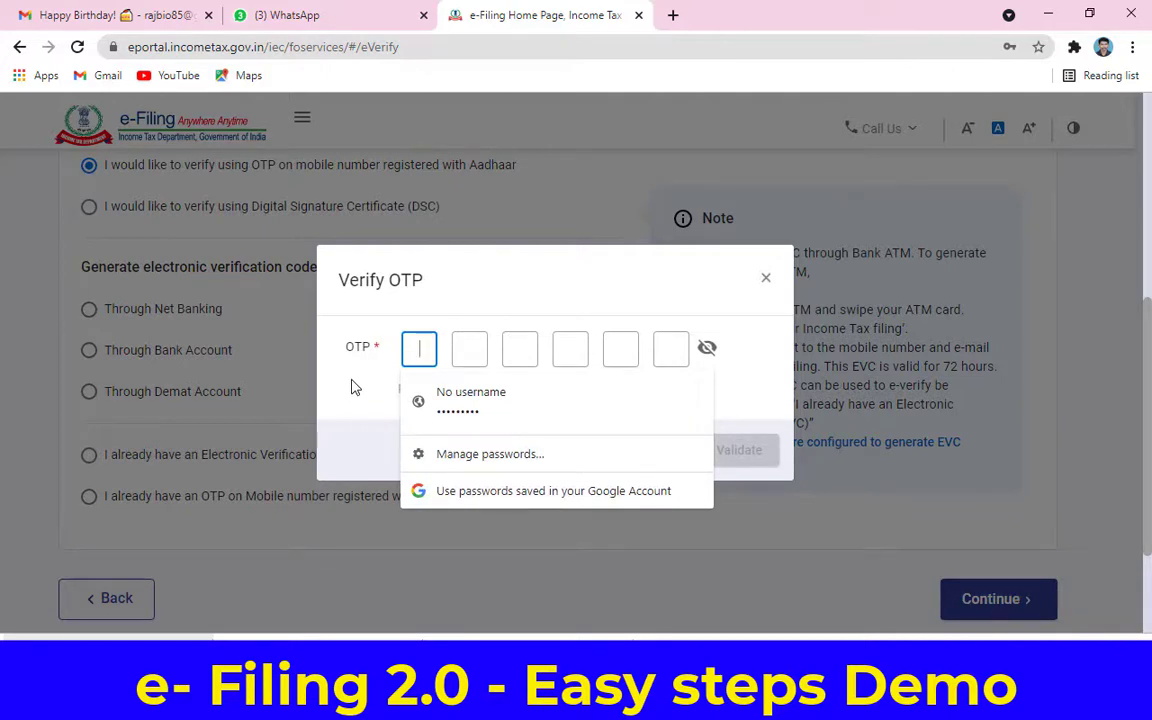
text(1)
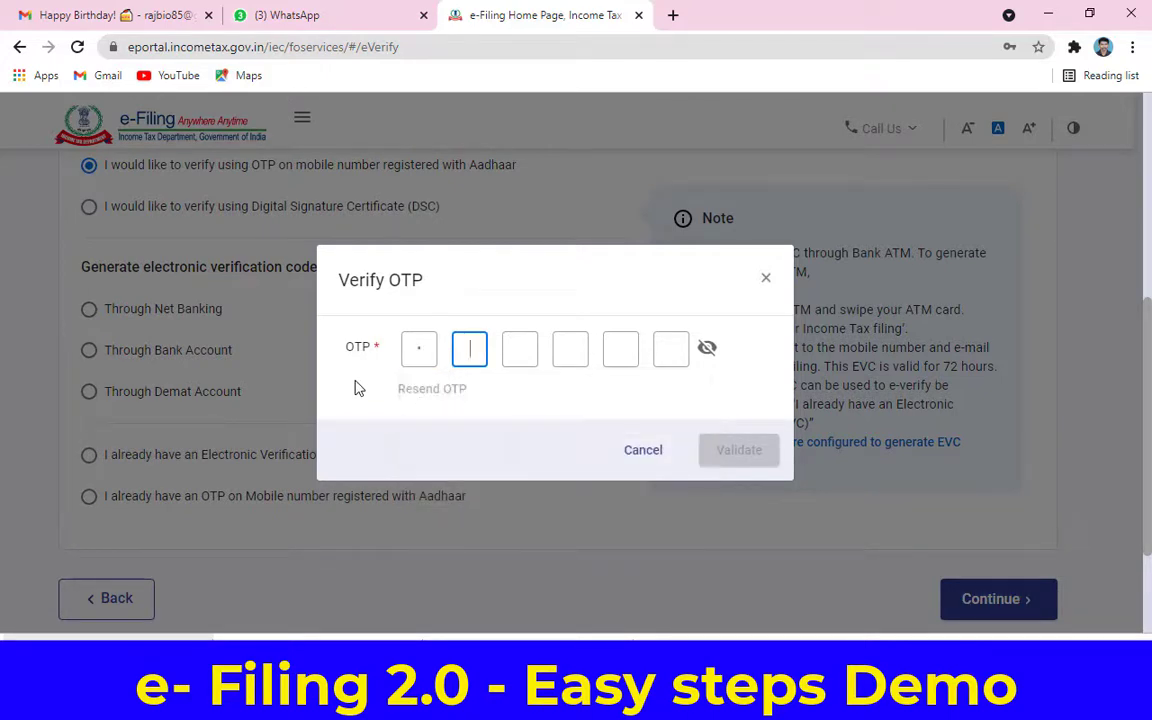
text(234)
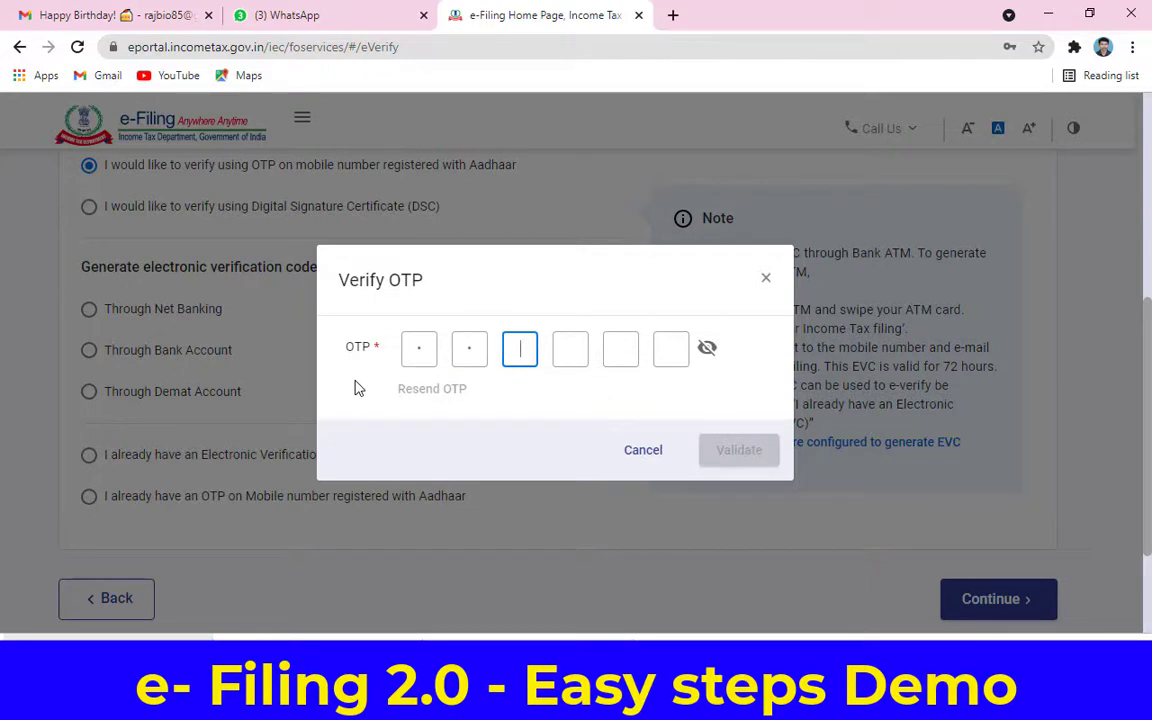
text(56)
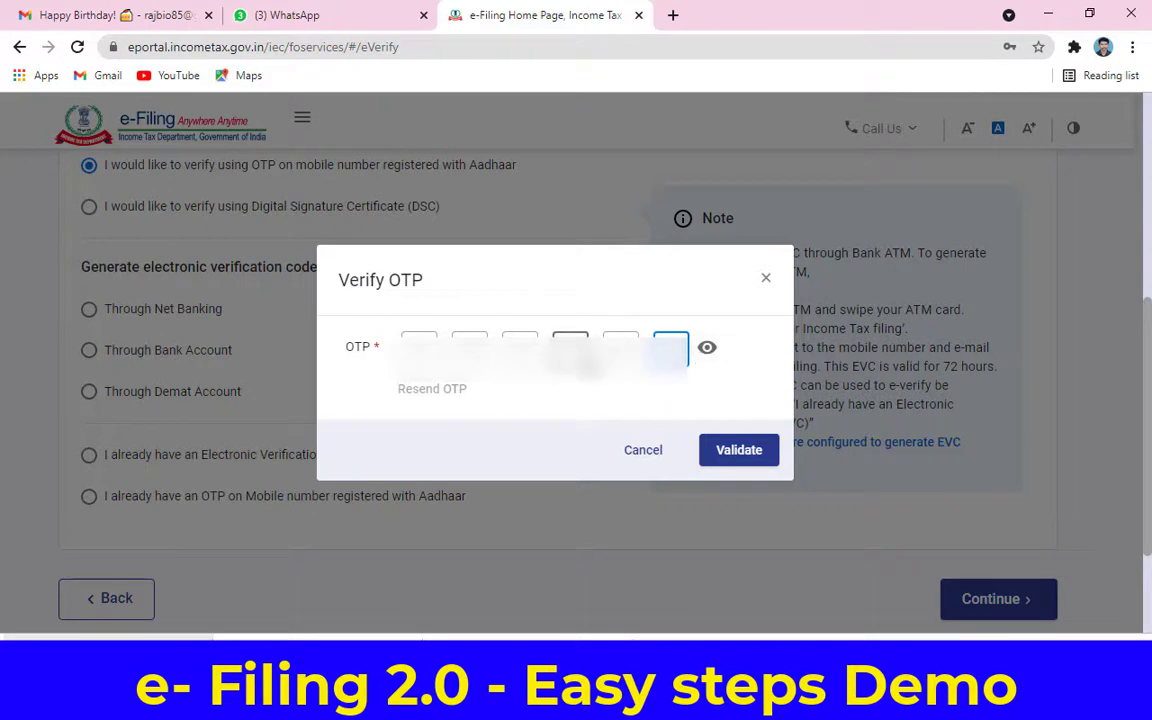
click(745, 455)
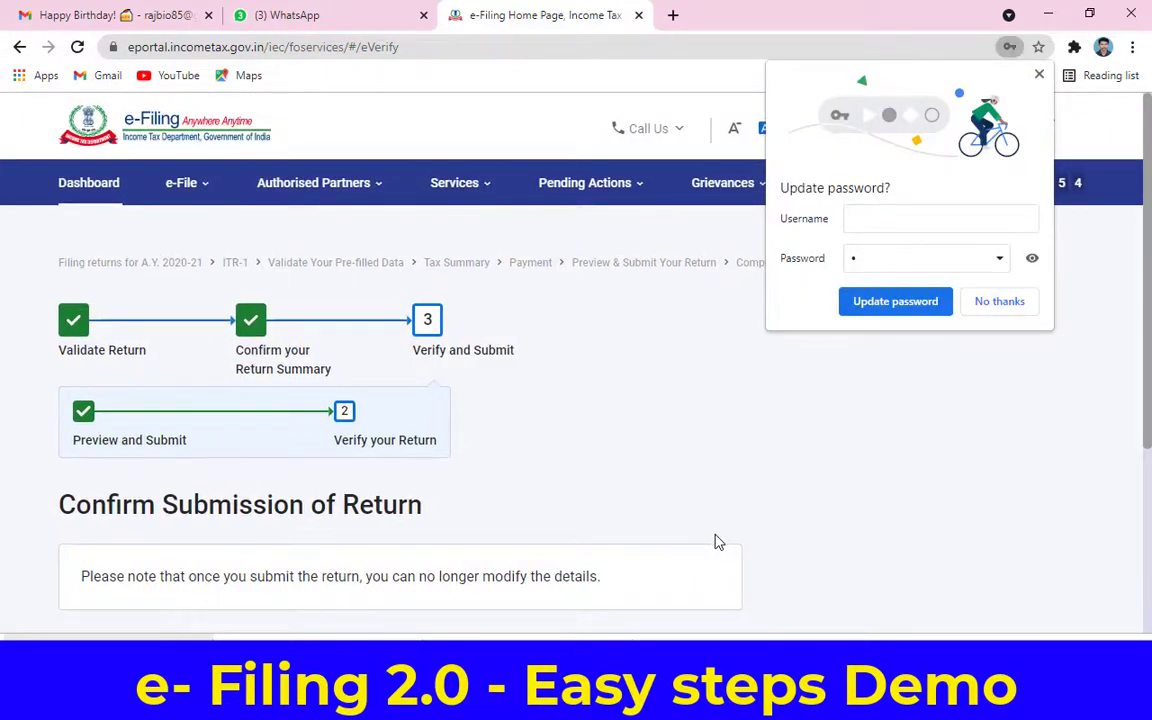
Step: Submit the return from Confirm Submission and go to the dashboard showing AY 2021-22 filed
scroll(763, 506, down, 2)
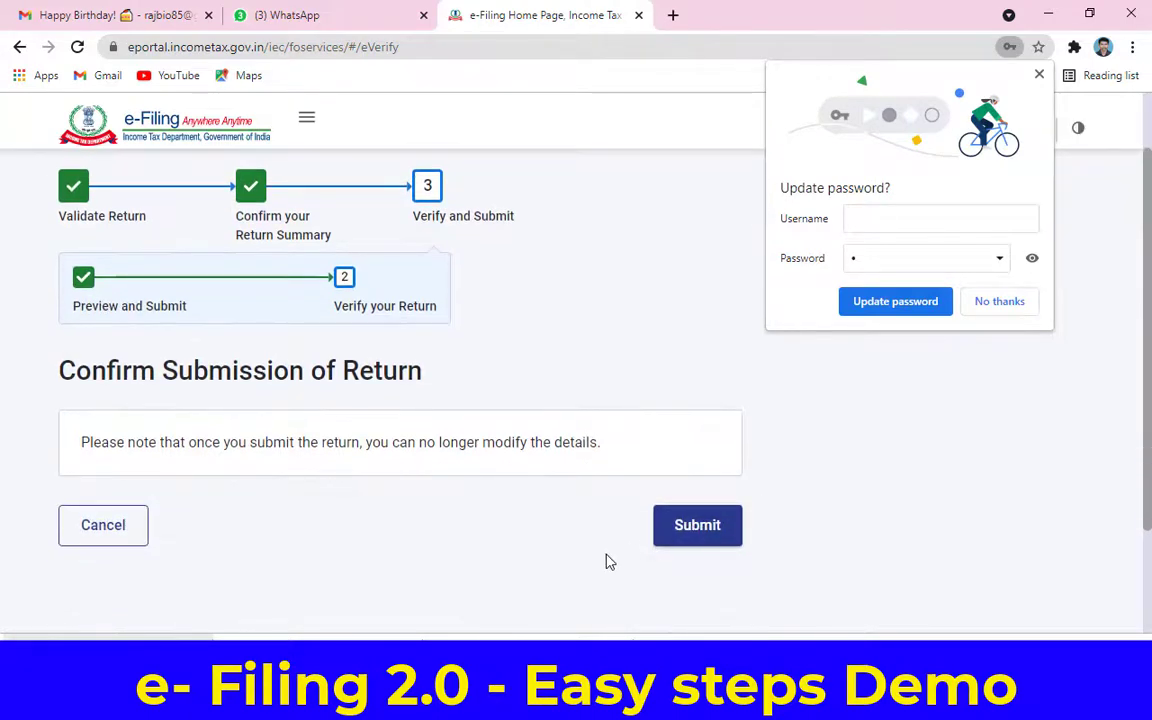
click(720, 538)
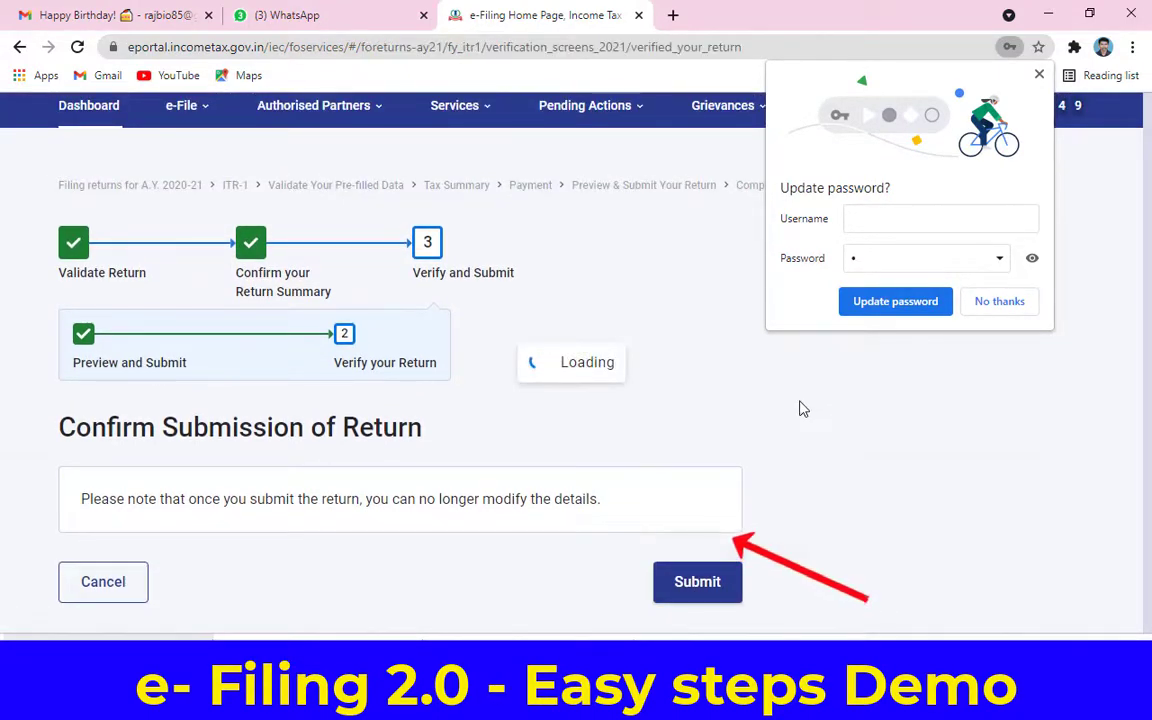
scroll(566, 406, up, 1)
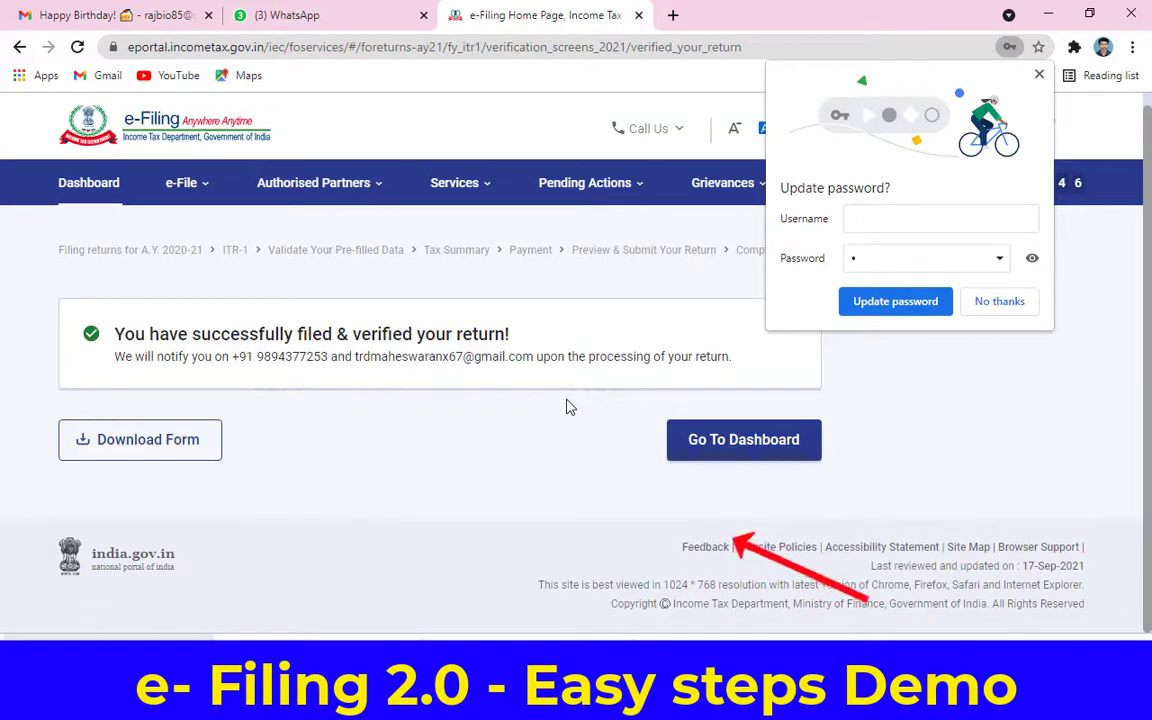
click(700, 439)
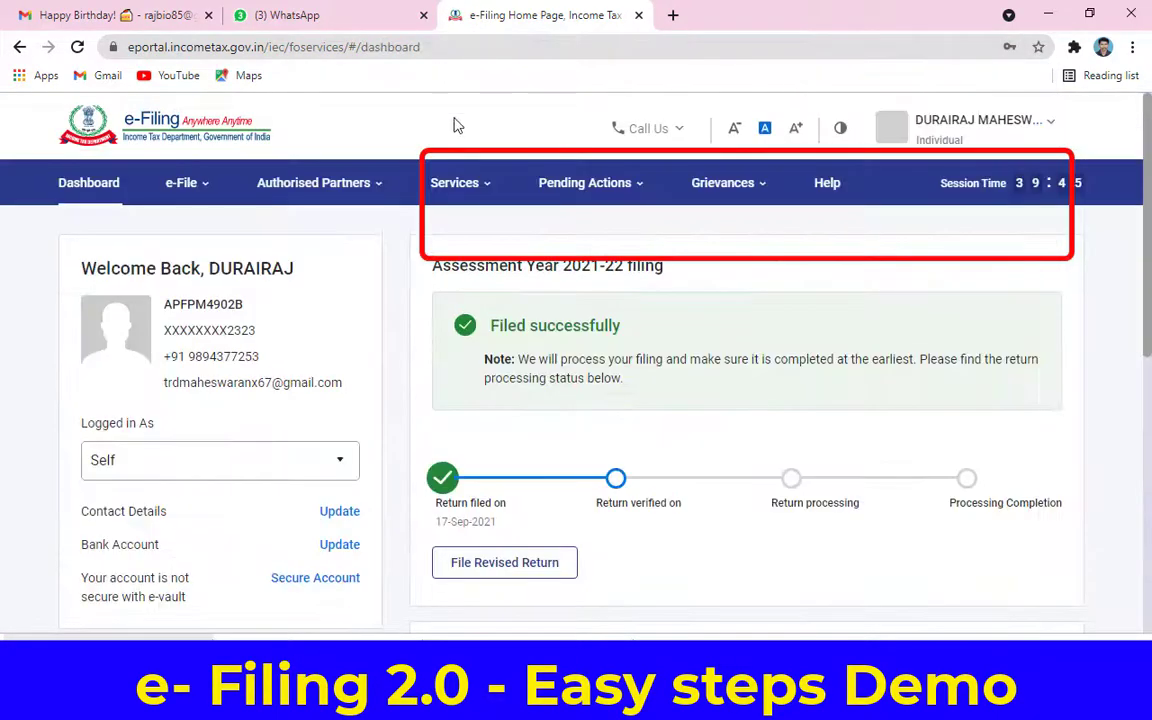
Step: Enter the user ID at login and confirm the secure access message at the password step
click(1036, 16)
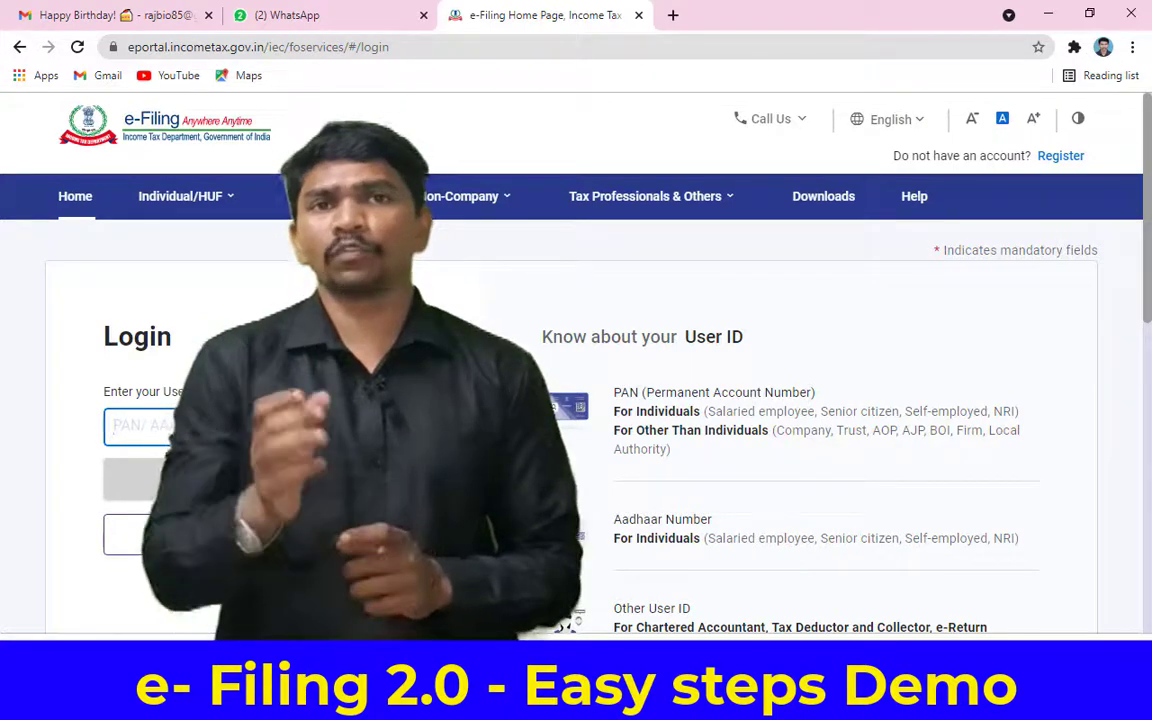
text(API)
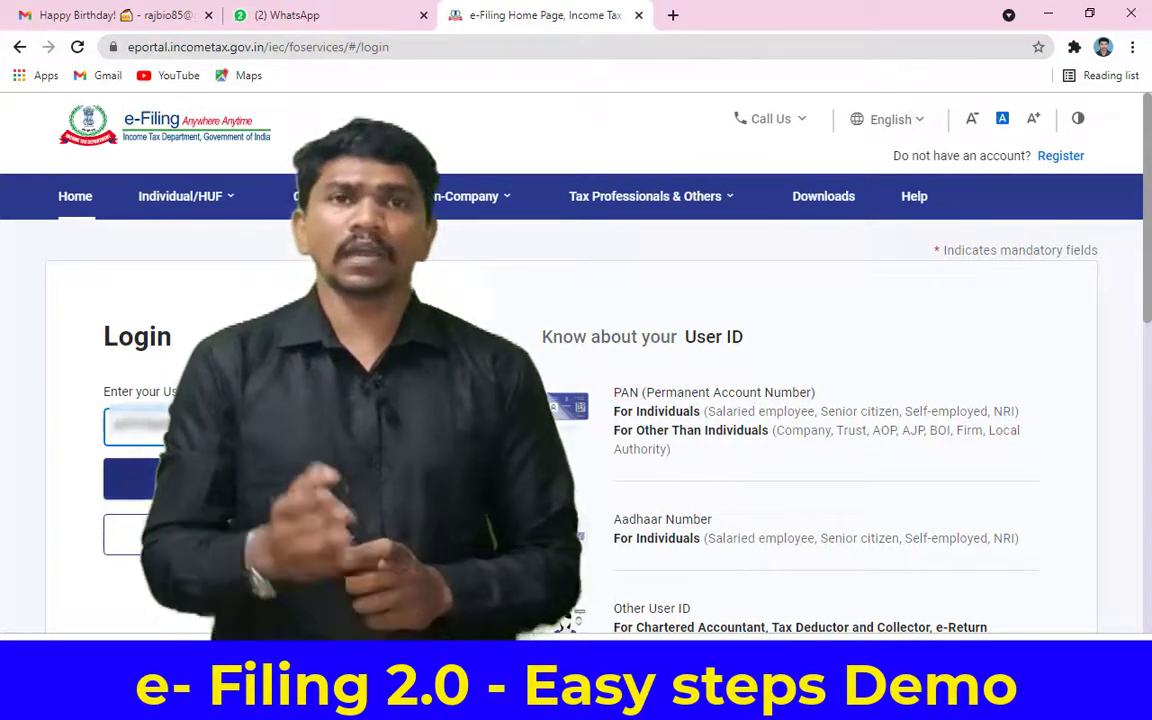
key(Return)
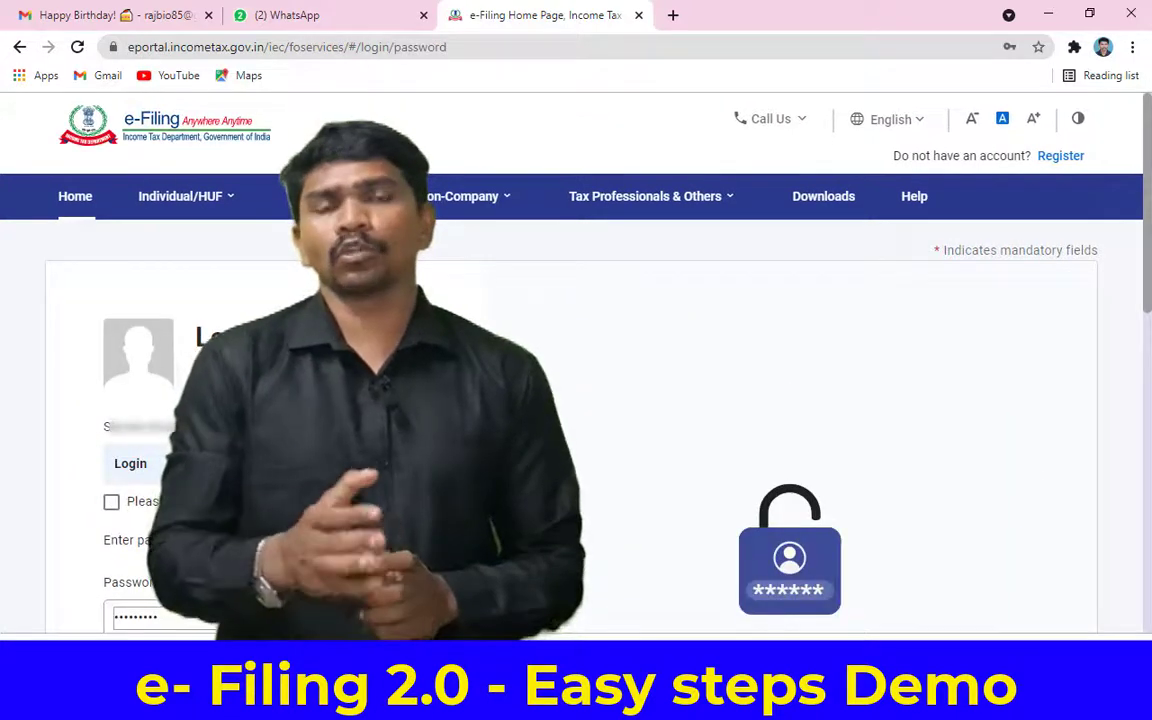
scroll(600, 400, down, 2)
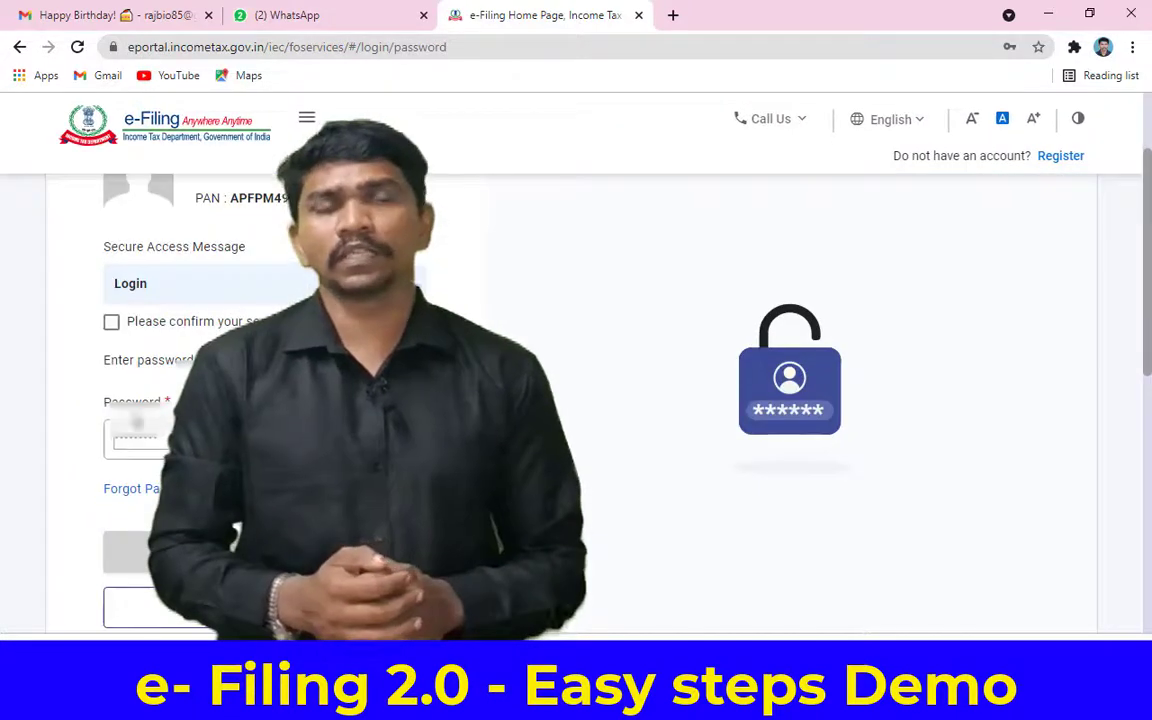
click(111, 323)
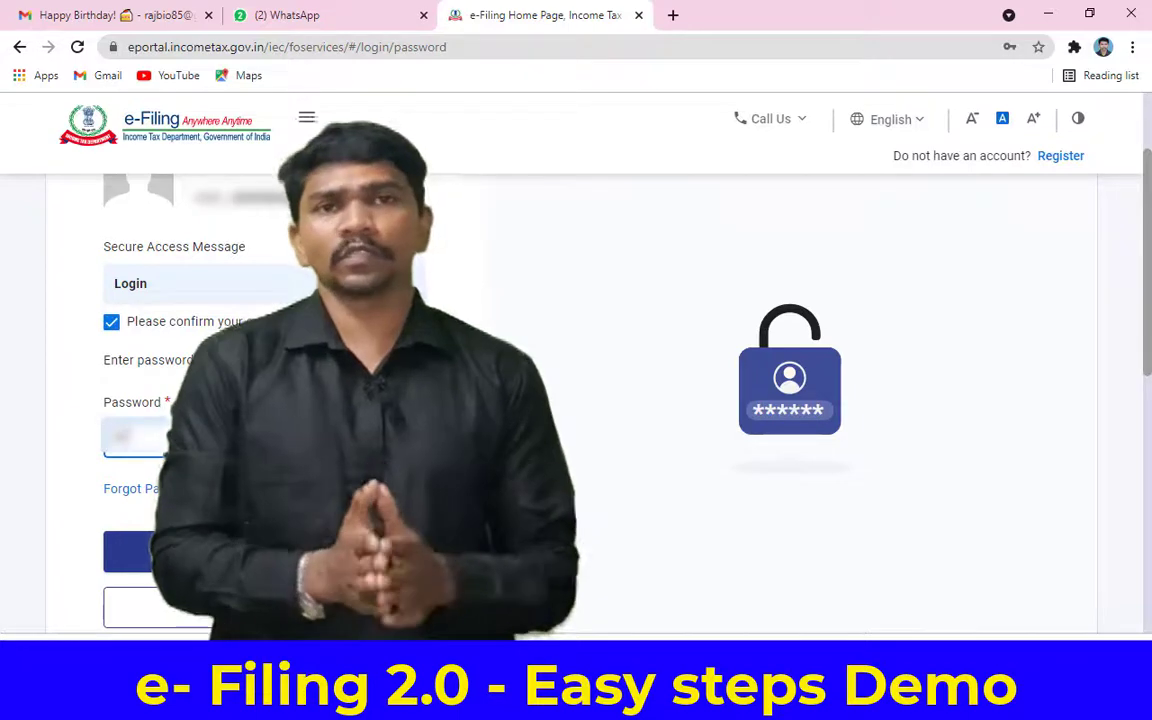